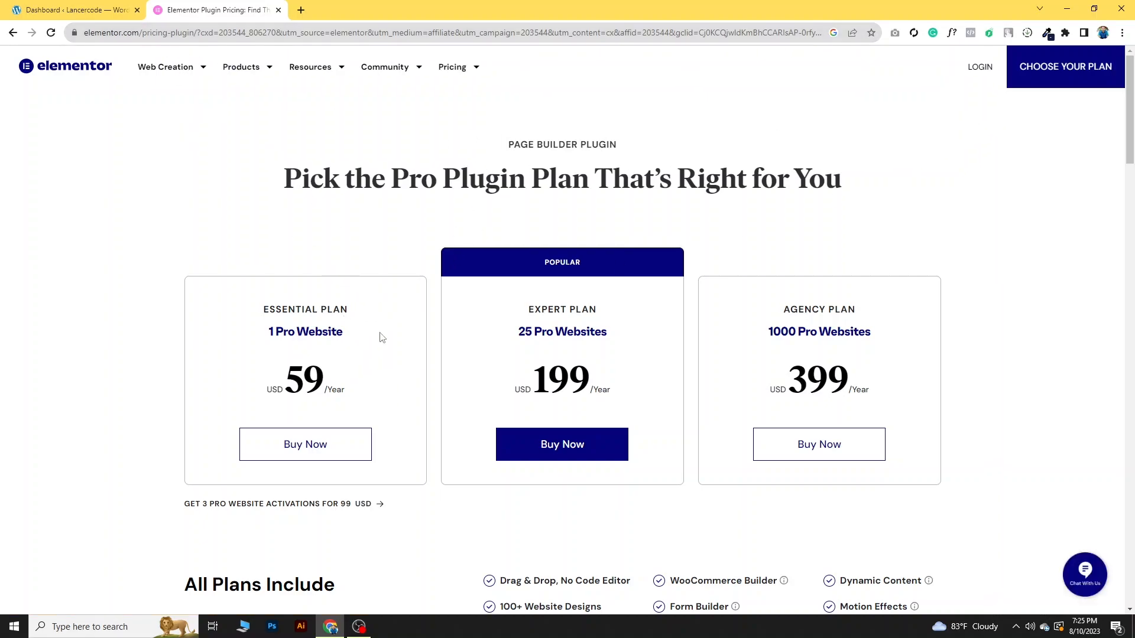
- Review the website limits and yearly prices of the Essential, Expert and Agency plans for Elementor Pro
left_click_drag(288, 396, 362, 389)
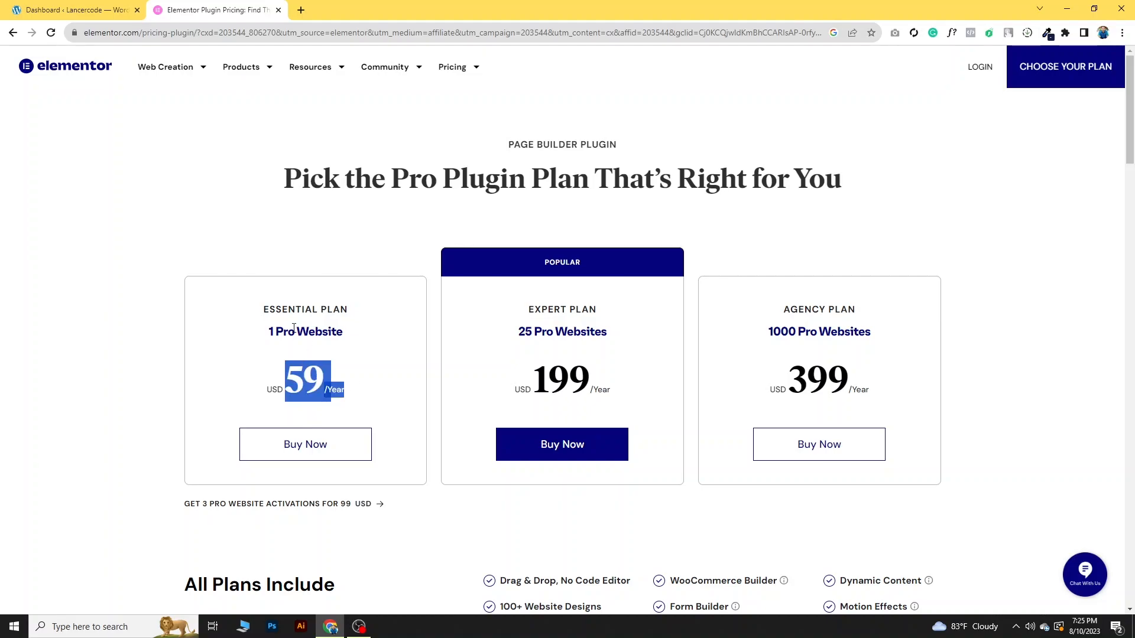
left_click_drag(517, 335, 616, 336)
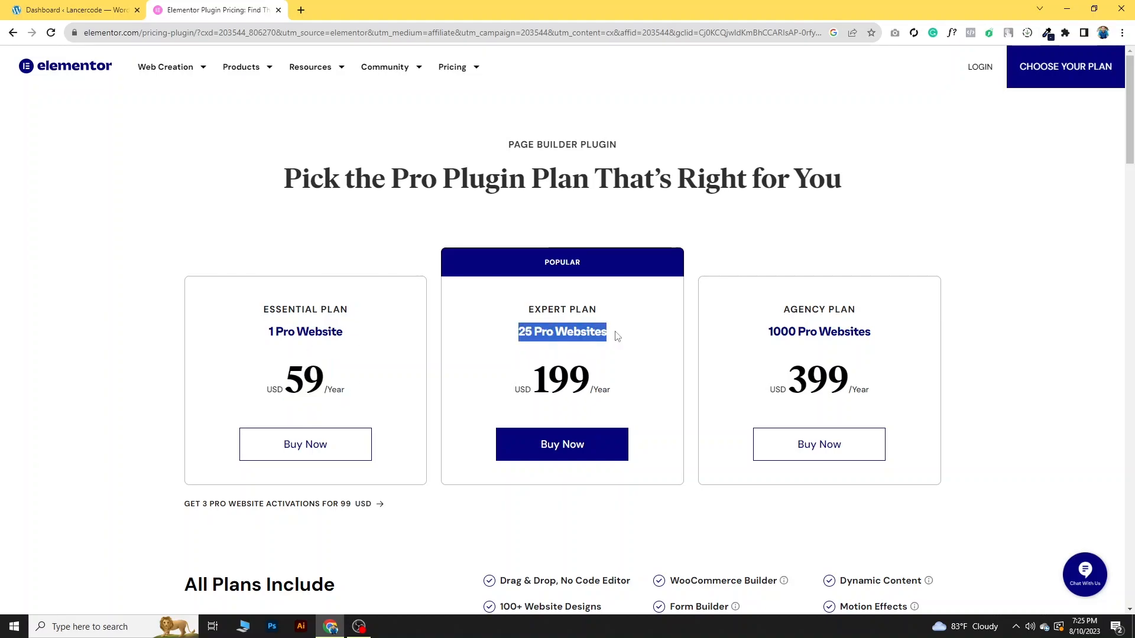
left_click_drag(556, 383, 566, 383)
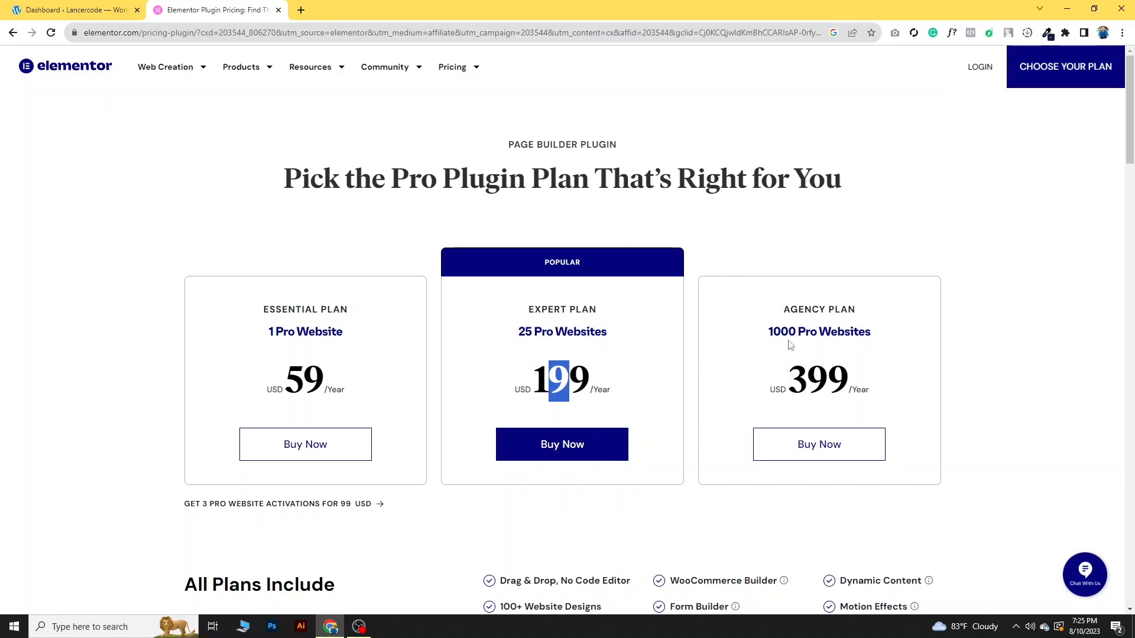
left_click_drag(788, 383, 847, 386)
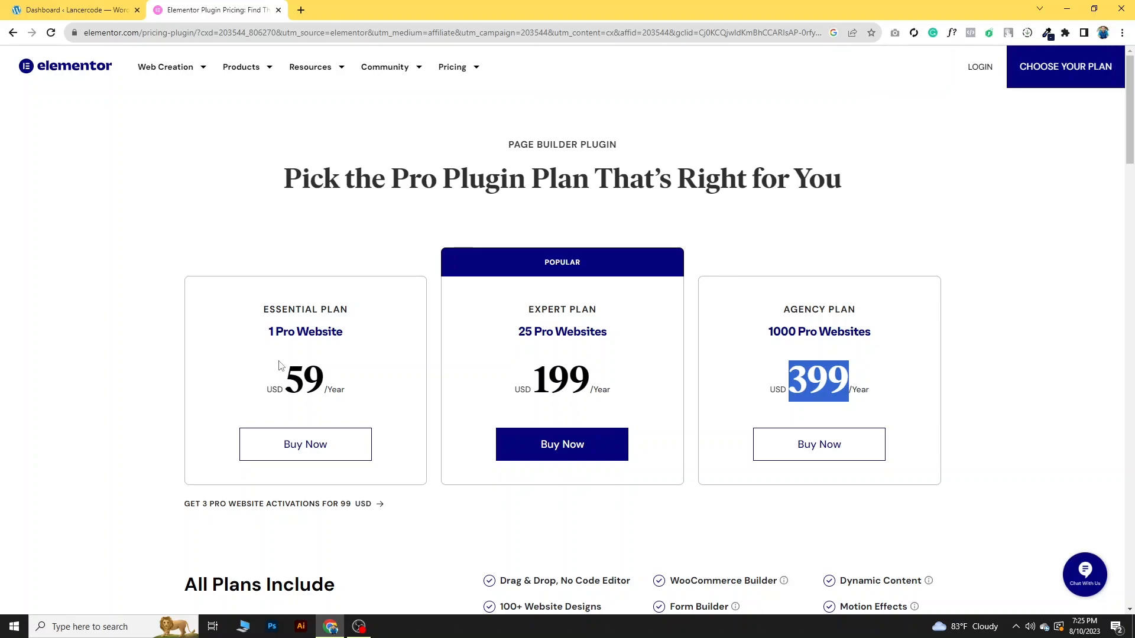
left_click_drag(270, 331, 353, 342)
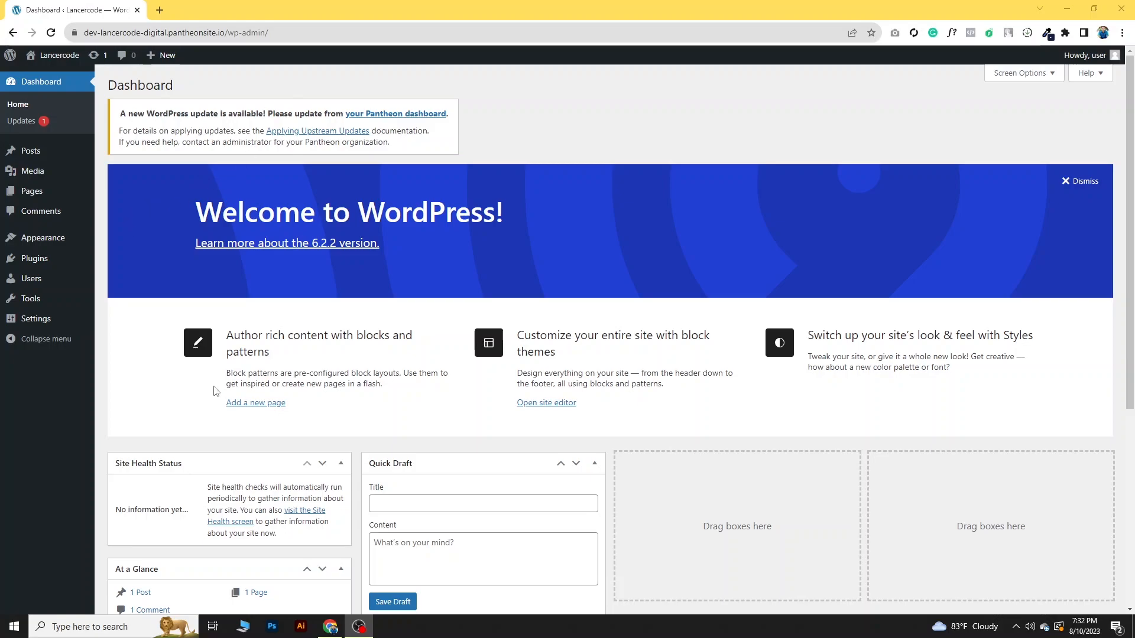
- Install the Hello Elementor theme from the popular WordPress themes and activate it
left_click(131, 239)
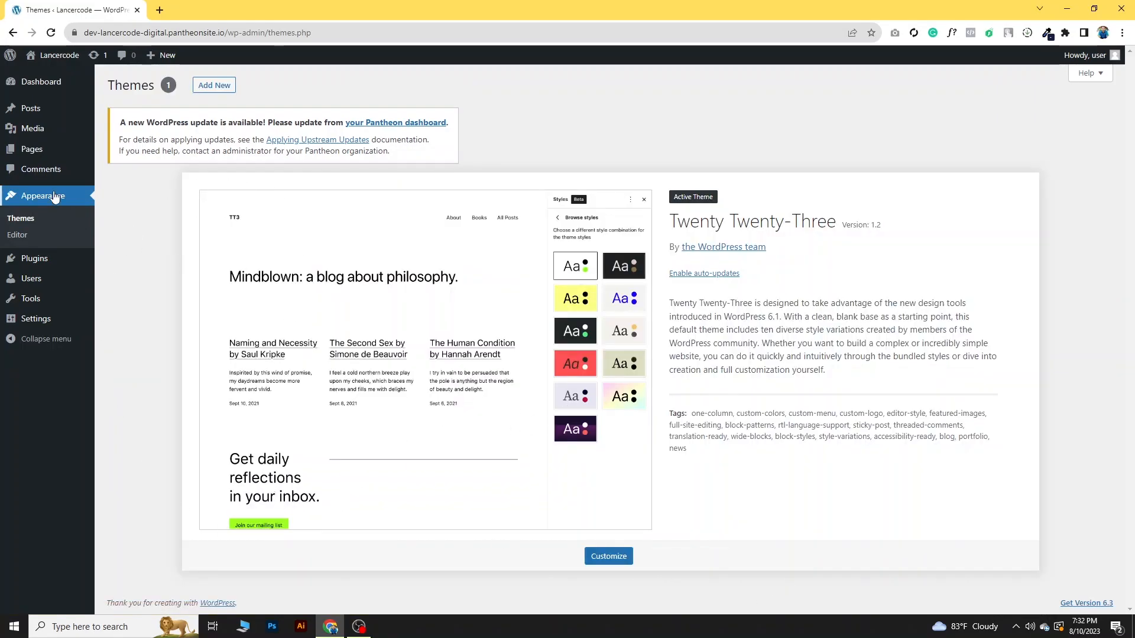
left_click(225, 87)
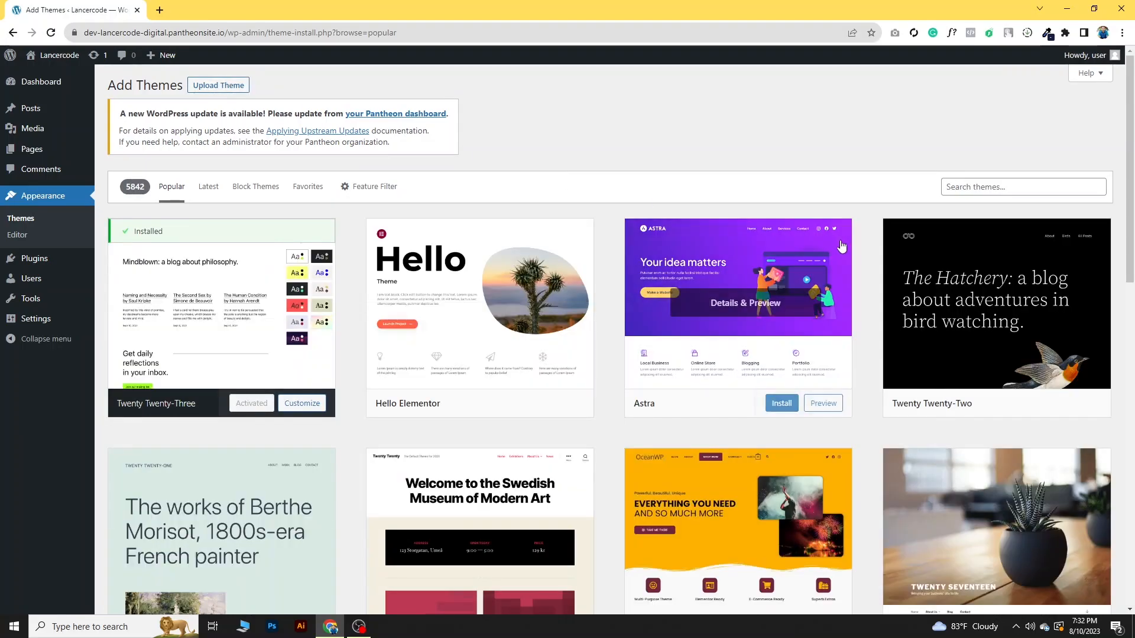
mouse_move(496, 322)
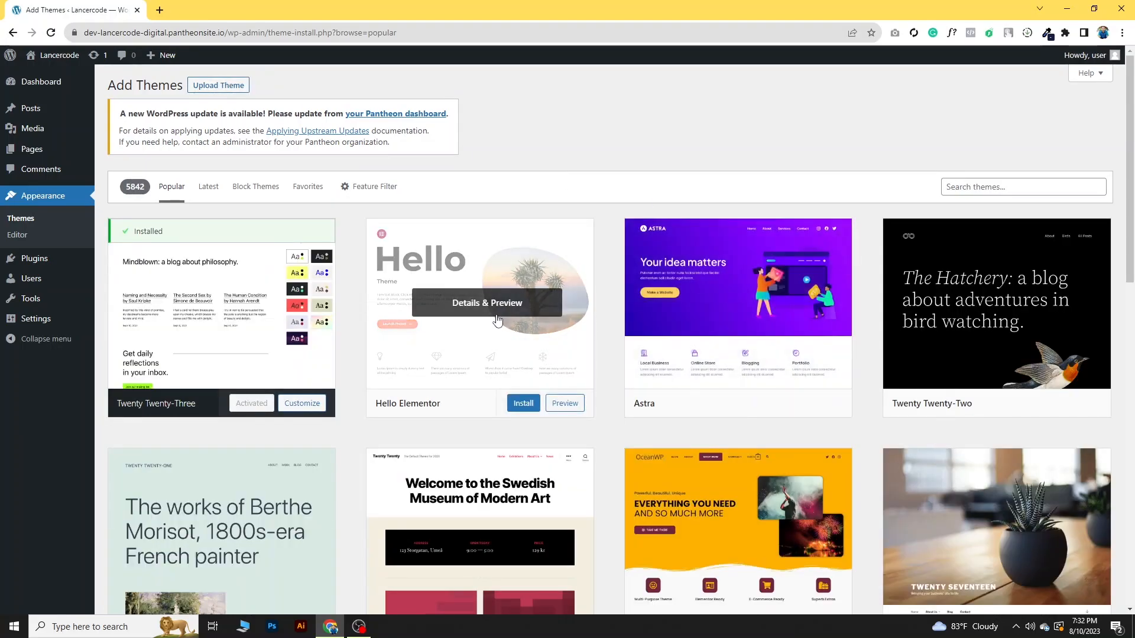
left_click(522, 409)
mouse_move(785, 380)
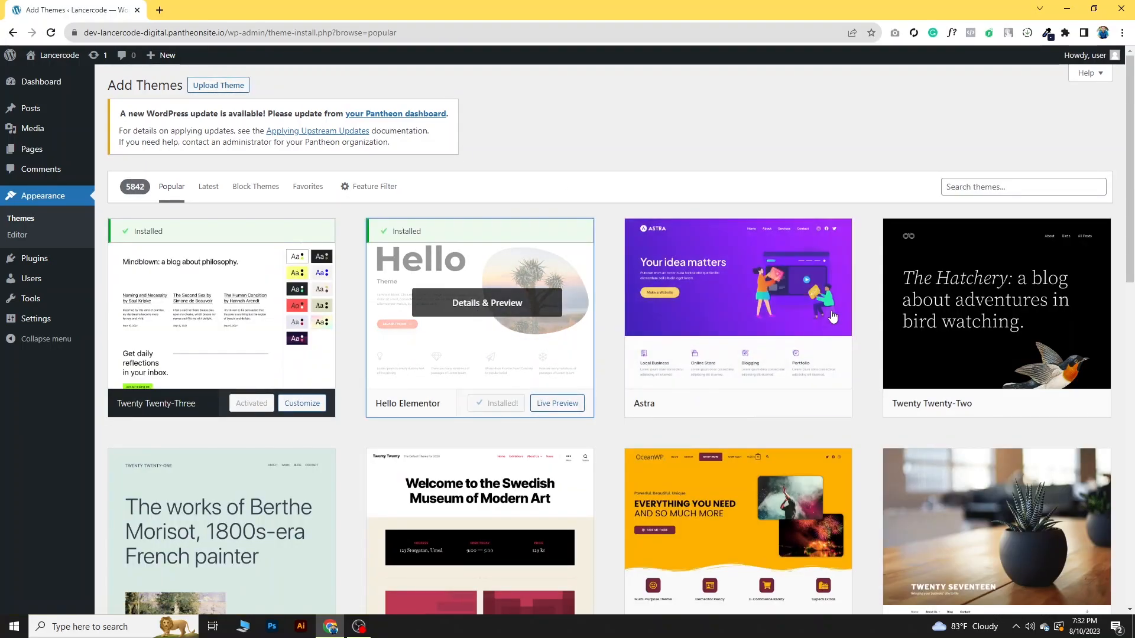
left_click(503, 405)
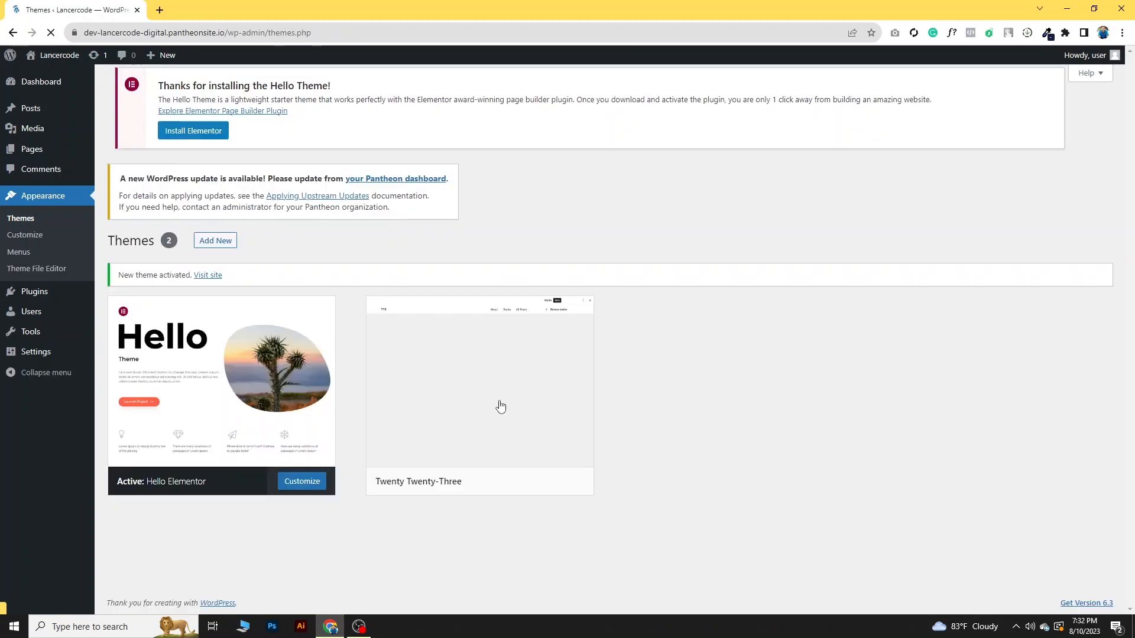
- Search the plugins available to add to the site for "elementor"
mouse_move(65, 292)
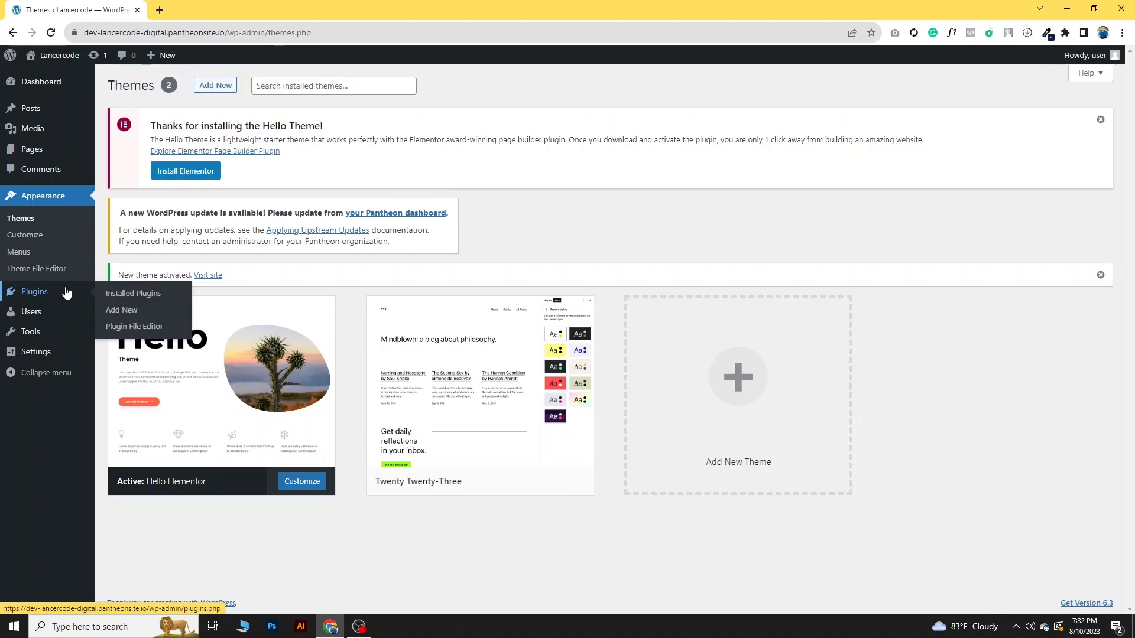
left_click(142, 295)
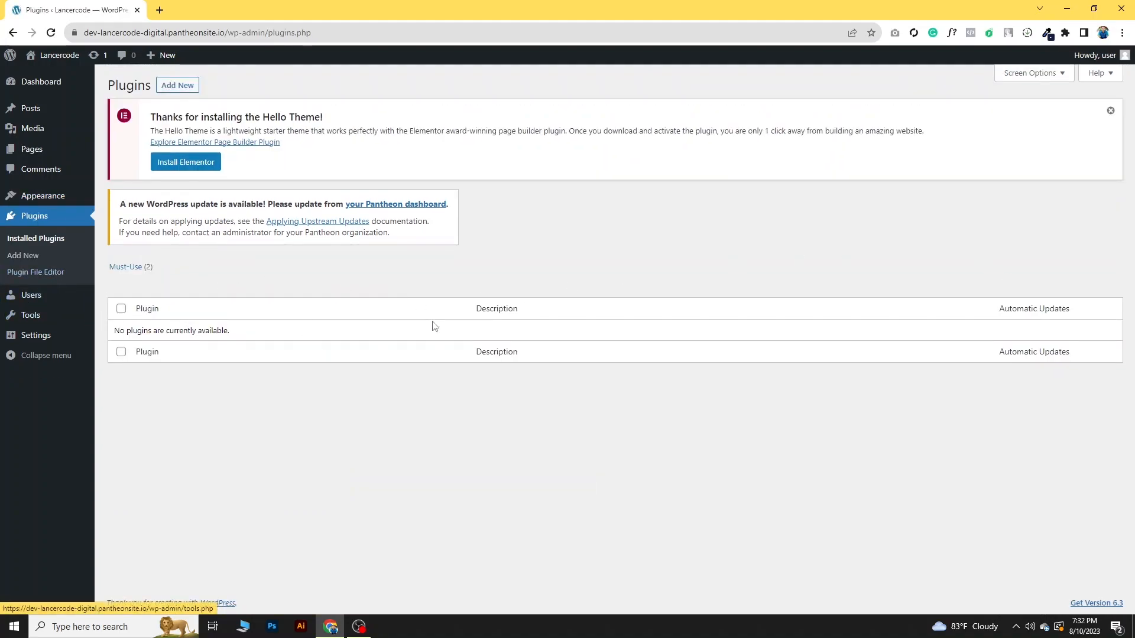
left_click_drag(151, 116, 326, 119)
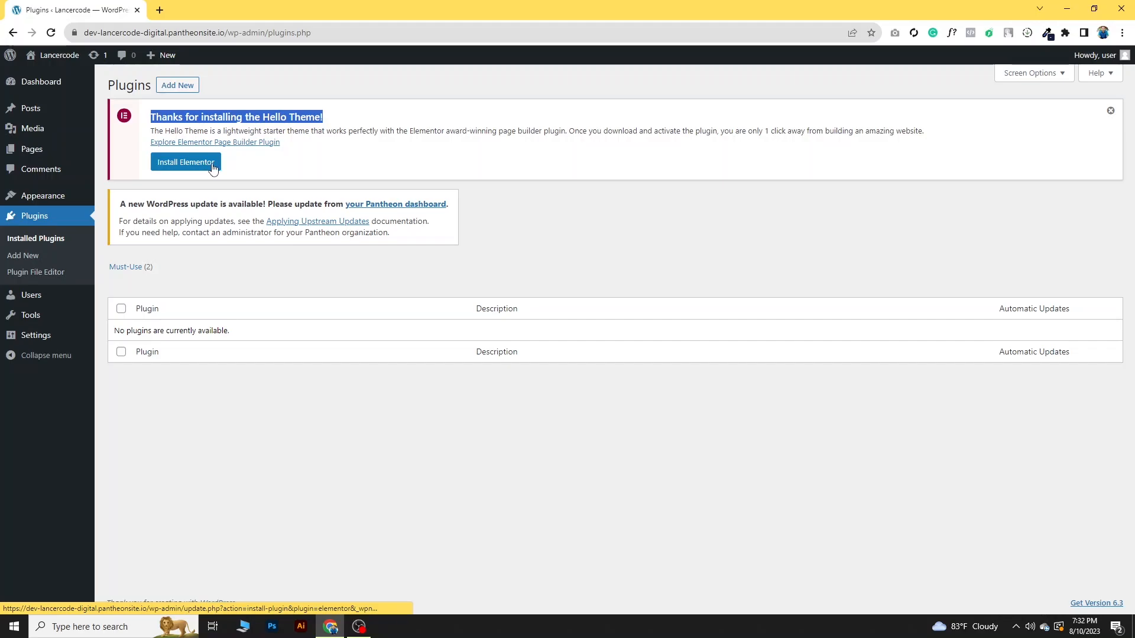
left_click(180, 87)
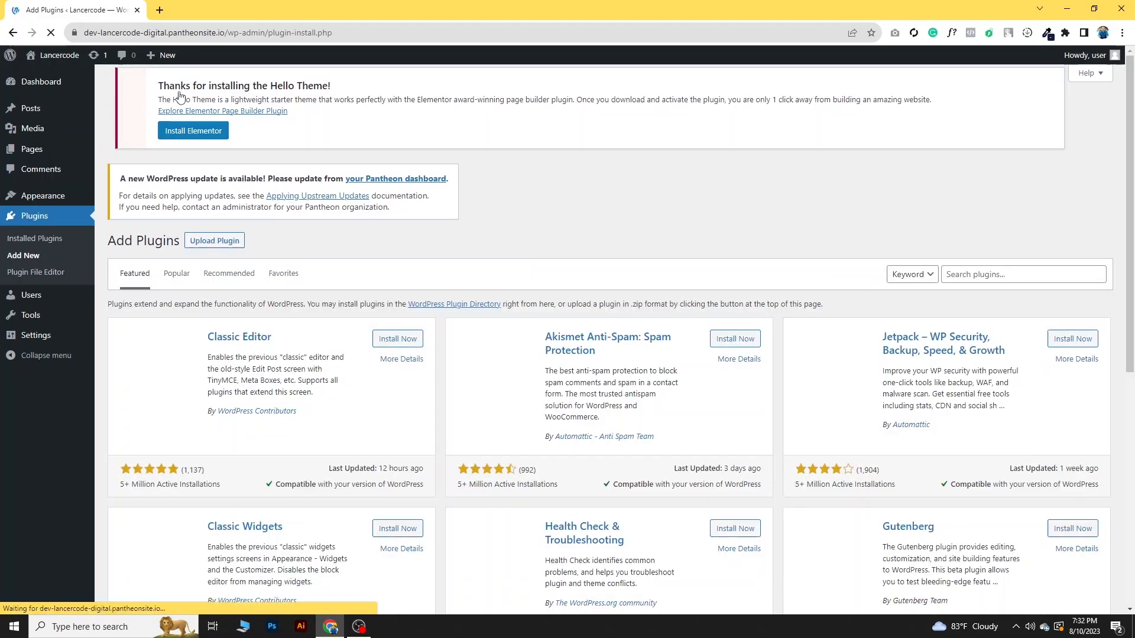
left_click(1039, 271)
type("eleme")
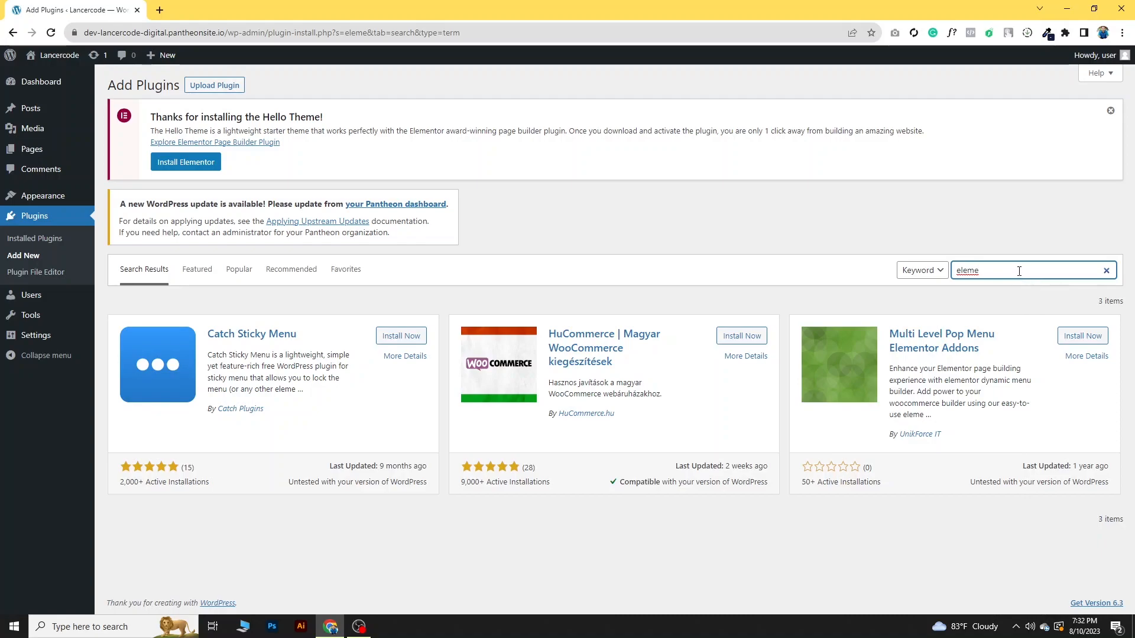
type("ntor")
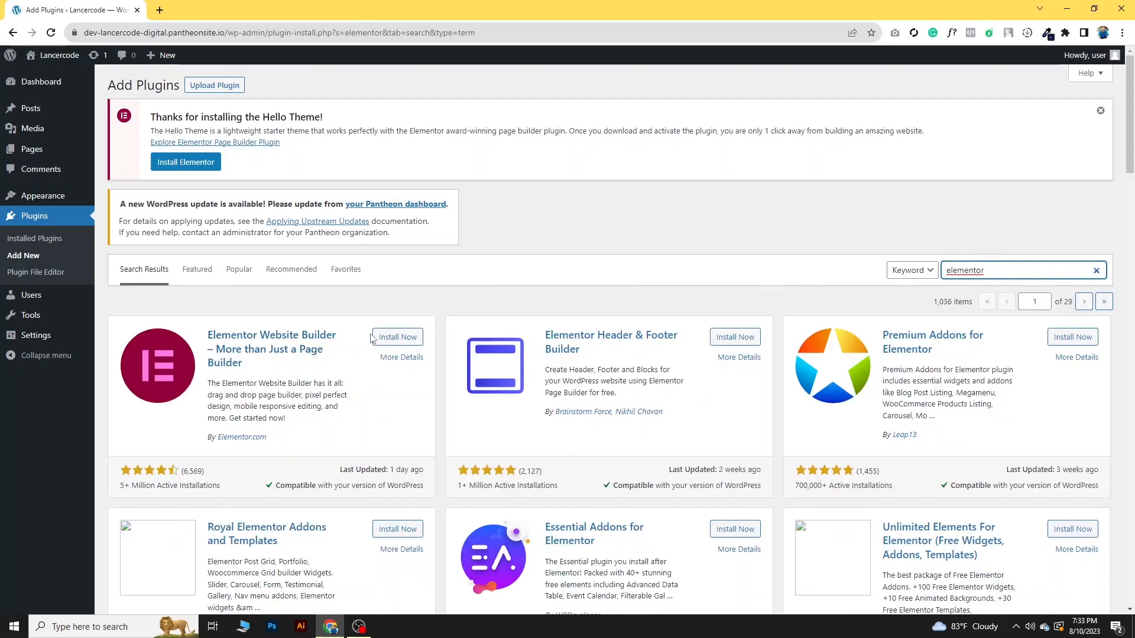
- Install and activate the Elementor Website Builder plugin, closing its account setup wizard
left_click(378, 338)
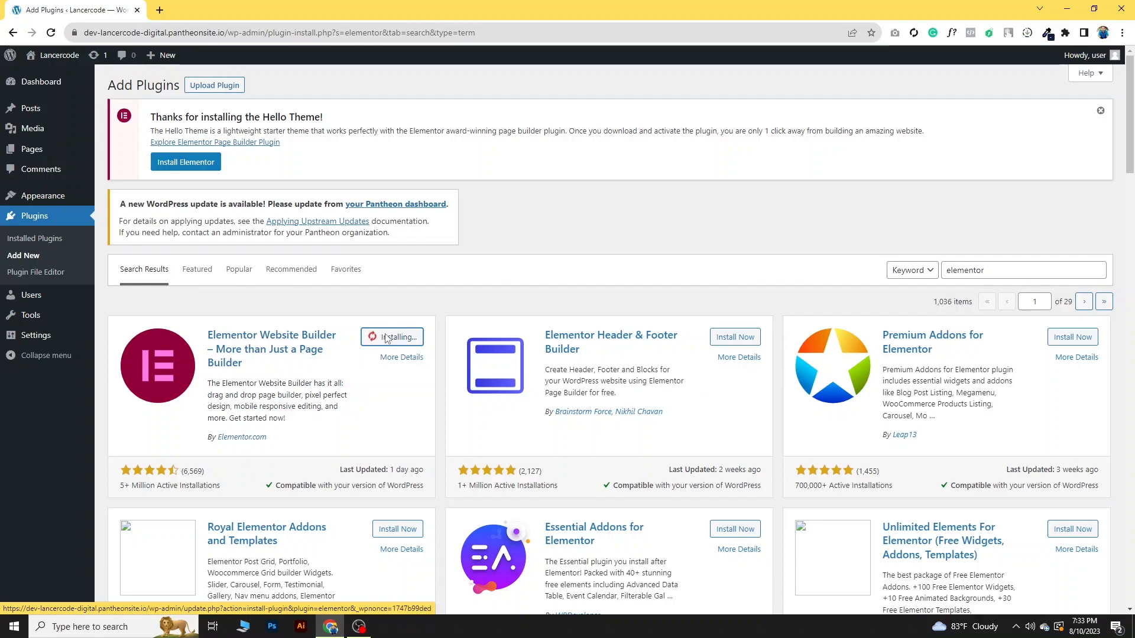
left_click(402, 339)
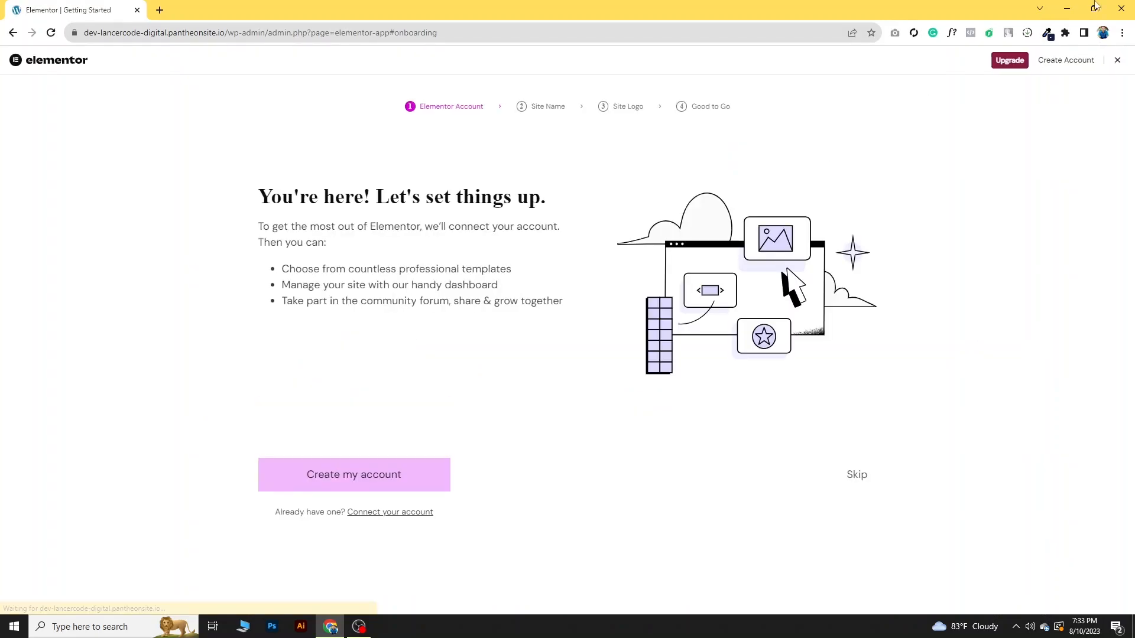
left_click(1118, 62)
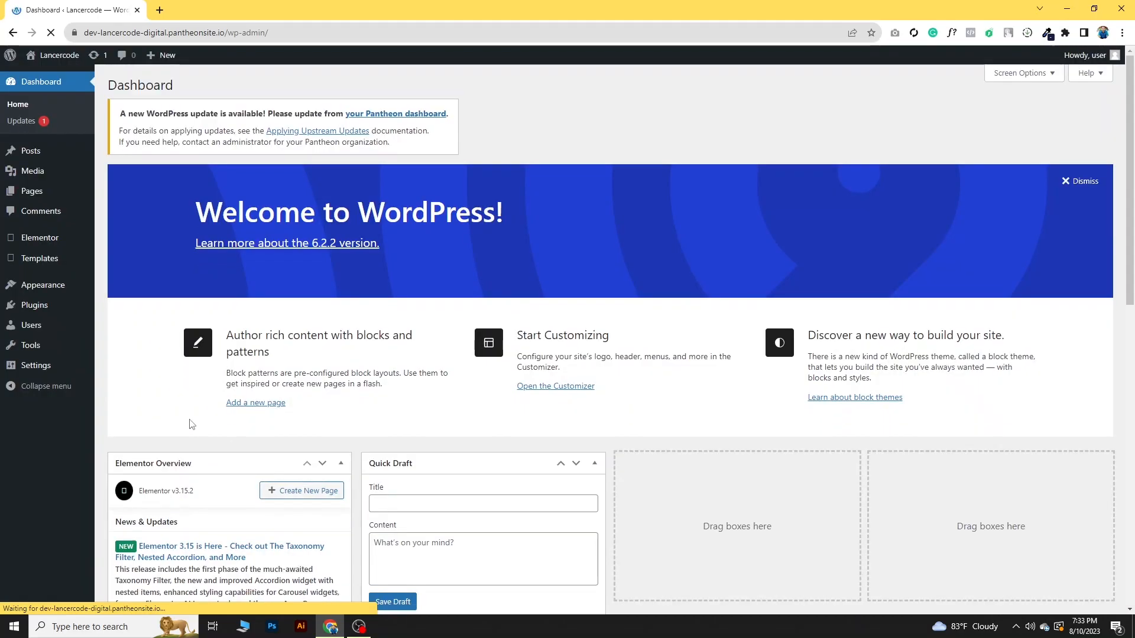
- Open the live Lancercode site in a separate browser tab, examine its front page and return to the dashboard
mouse_move(36, 239)
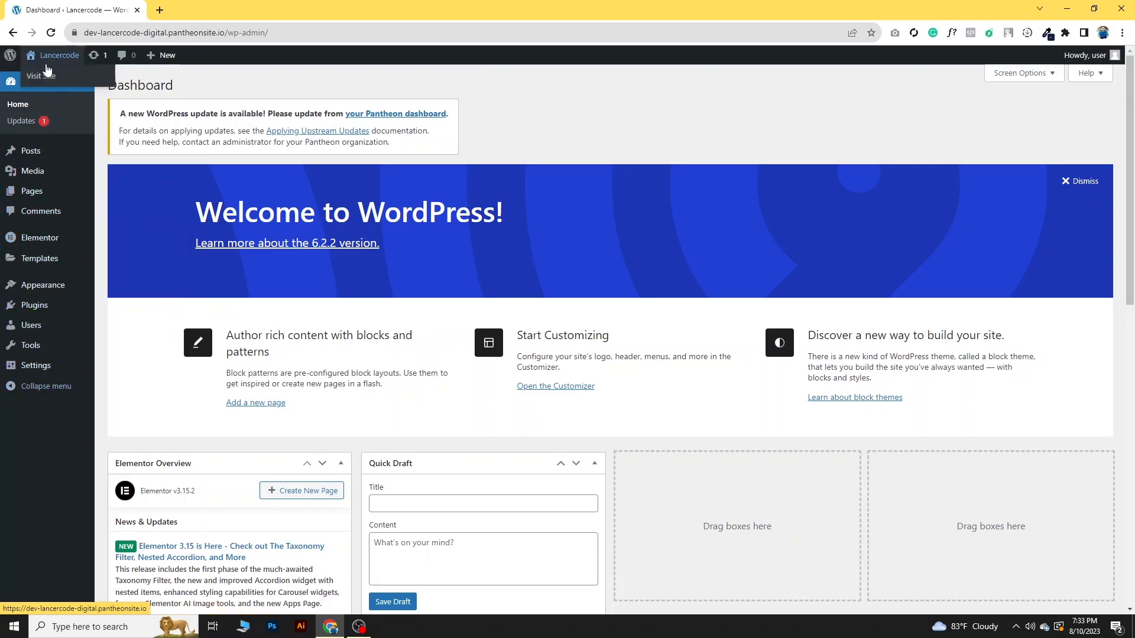
middle_click(48, 77)
left_click(185, 12)
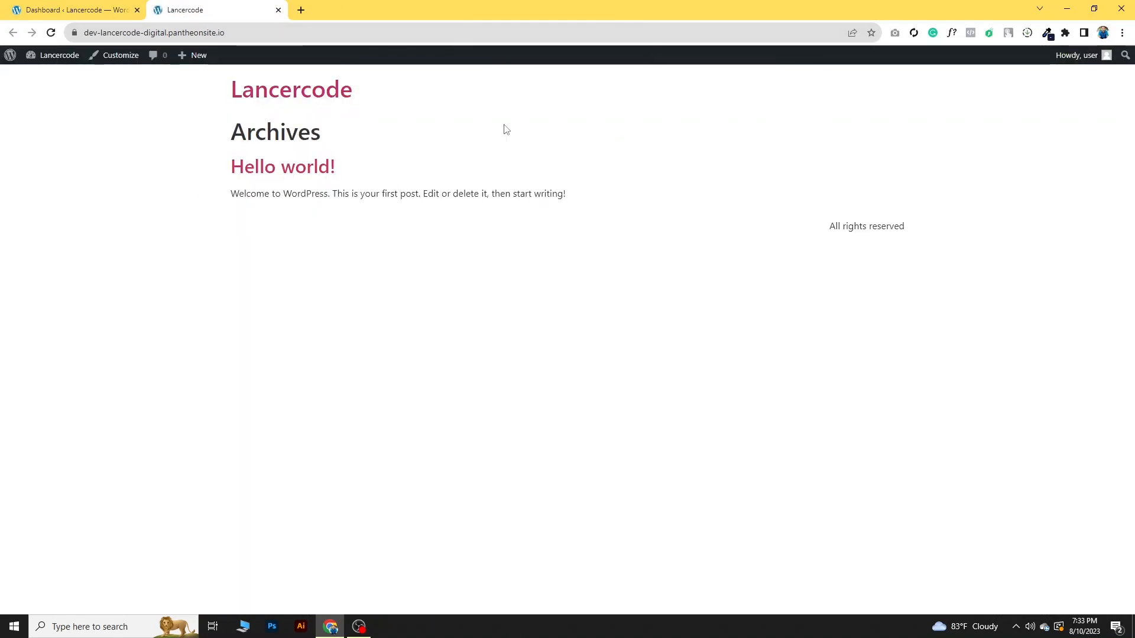
left_click(82, 5)
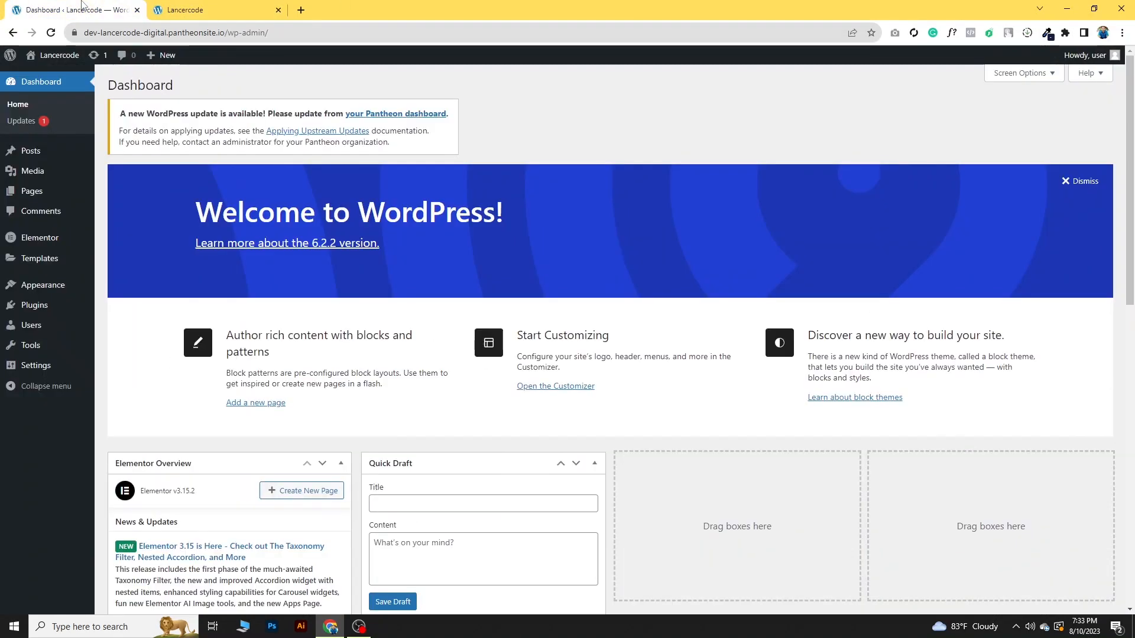
left_click(177, 9)
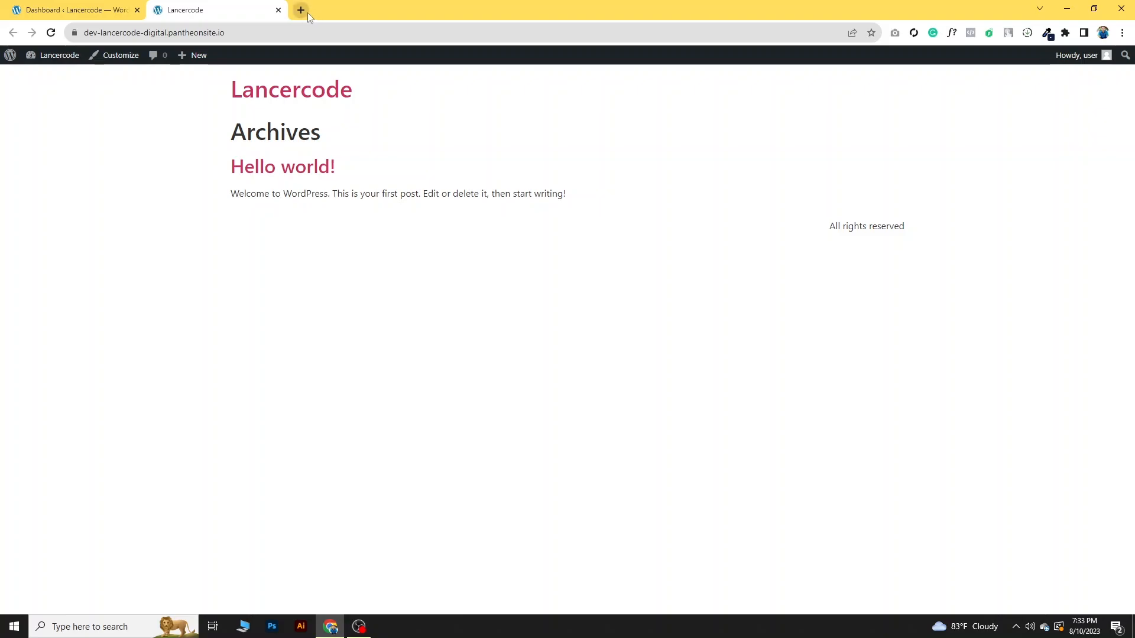
left_click(55, 8)
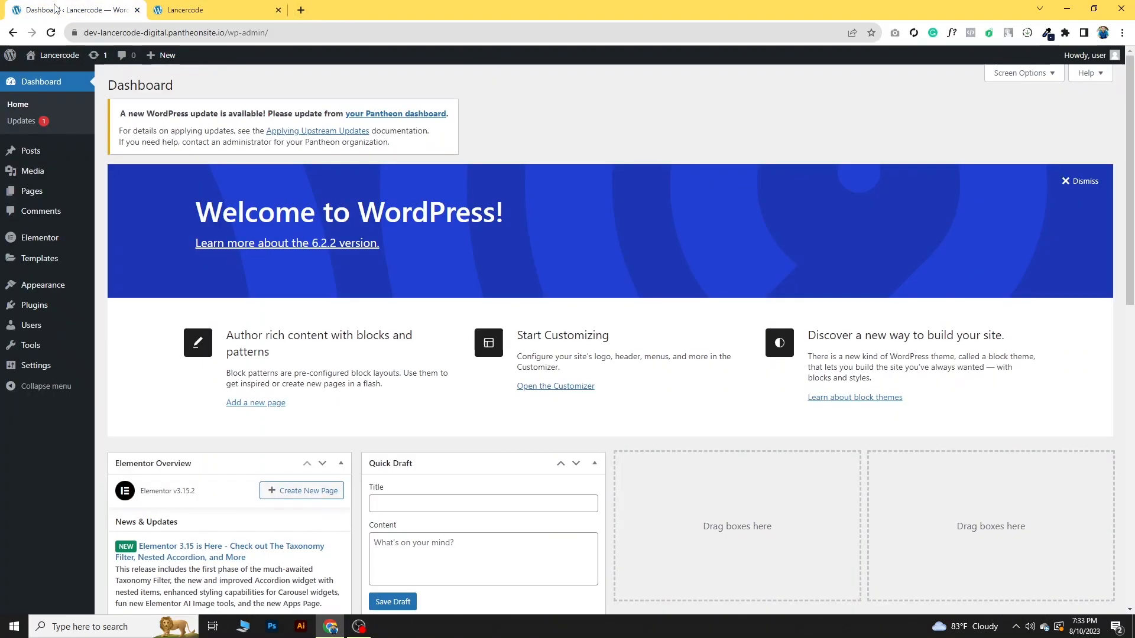
- Move all existing pages, Privacy Policy and Sample Page, to the trash in one bulk action
mouse_move(29, 197)
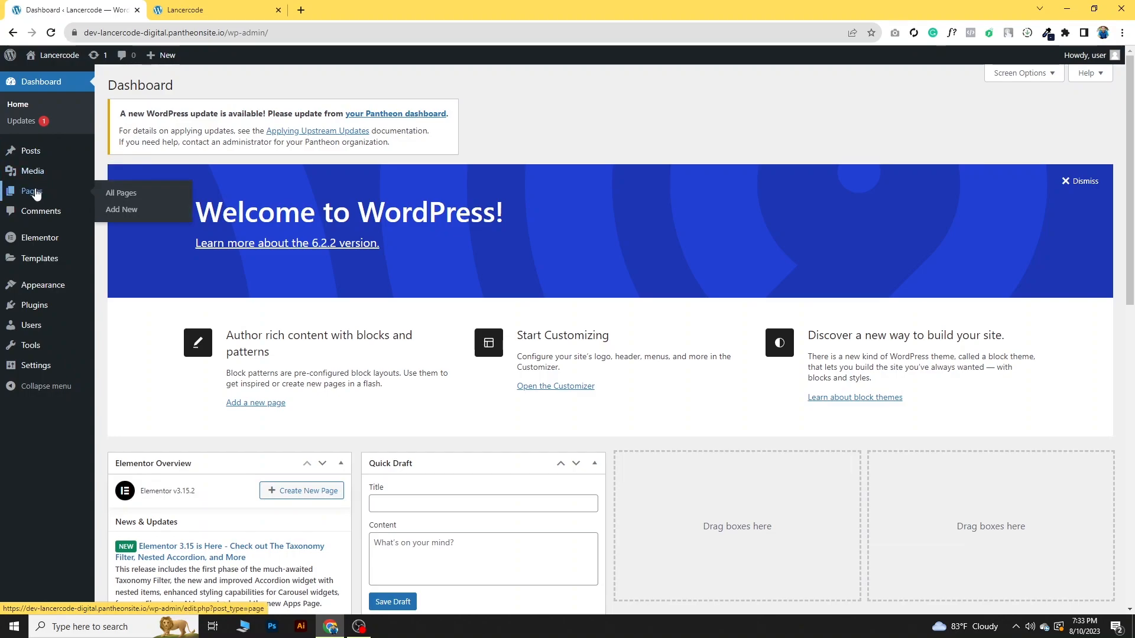
left_click(120, 195)
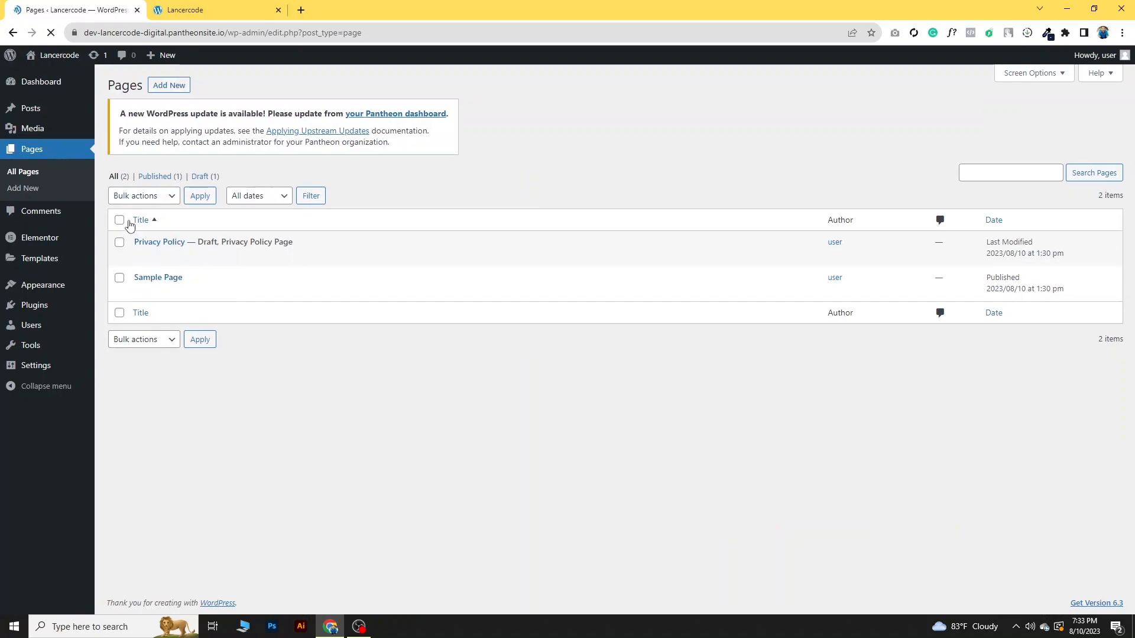
left_click(120, 220)
left_click(143, 196)
left_click(137, 235)
left_click(201, 197)
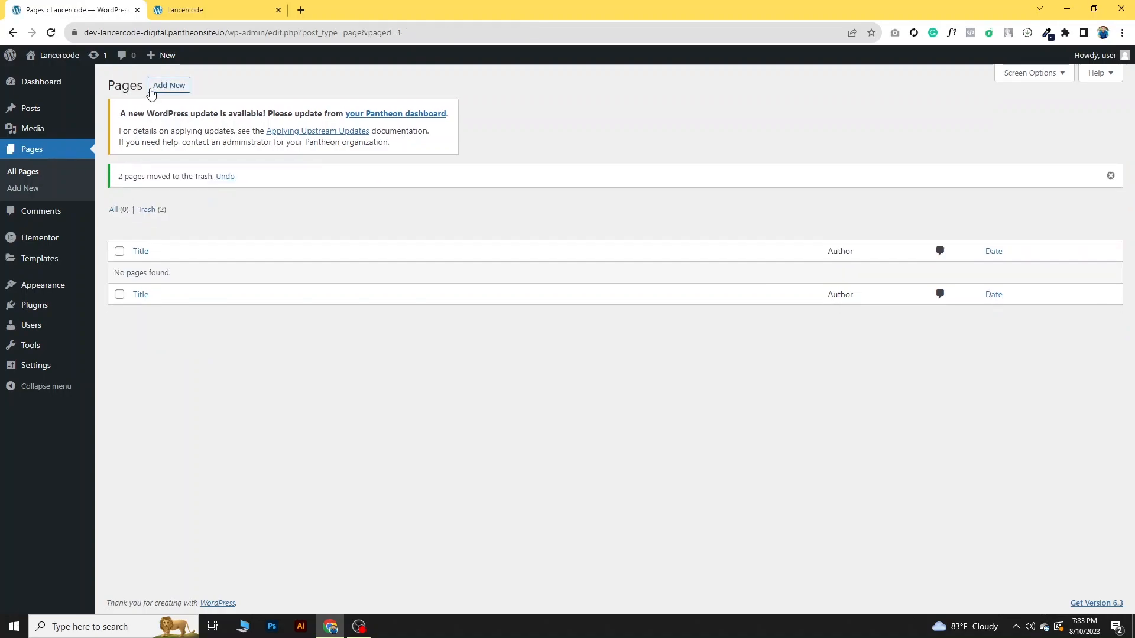
- Create a new page and title it "Home"
left_click(172, 87)
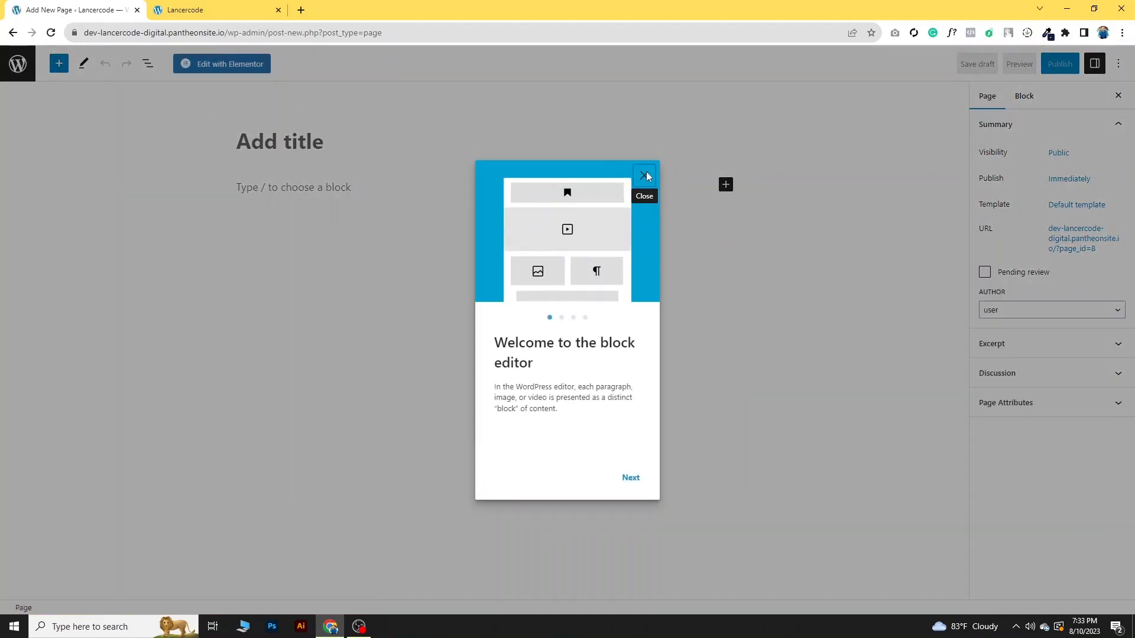
left_click(644, 175)
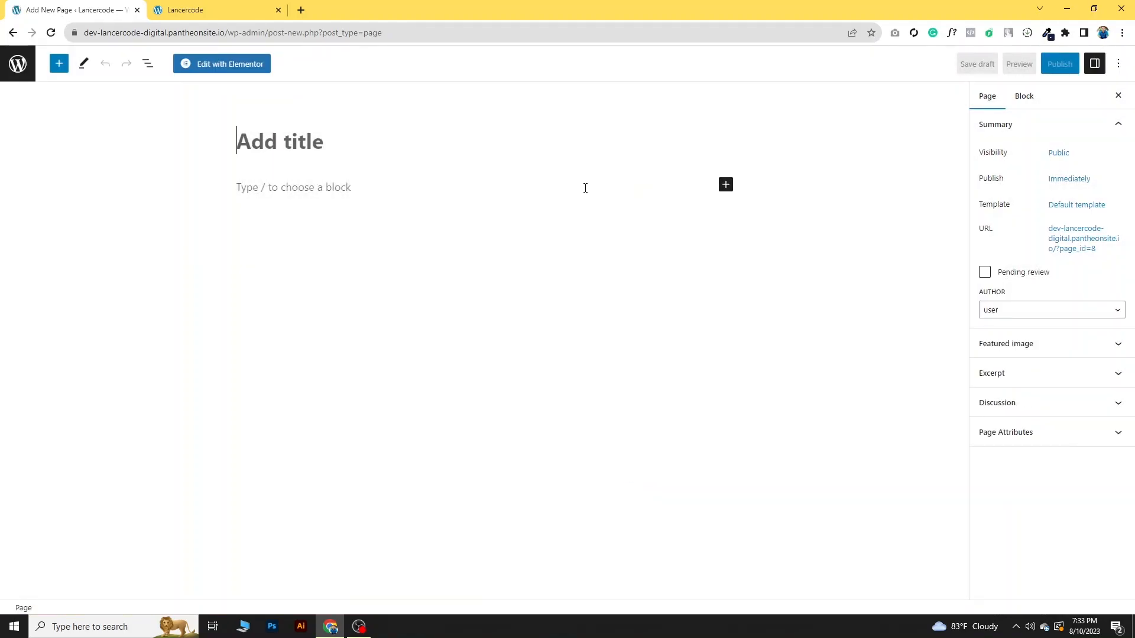
left_click(289, 142)
type("Home")
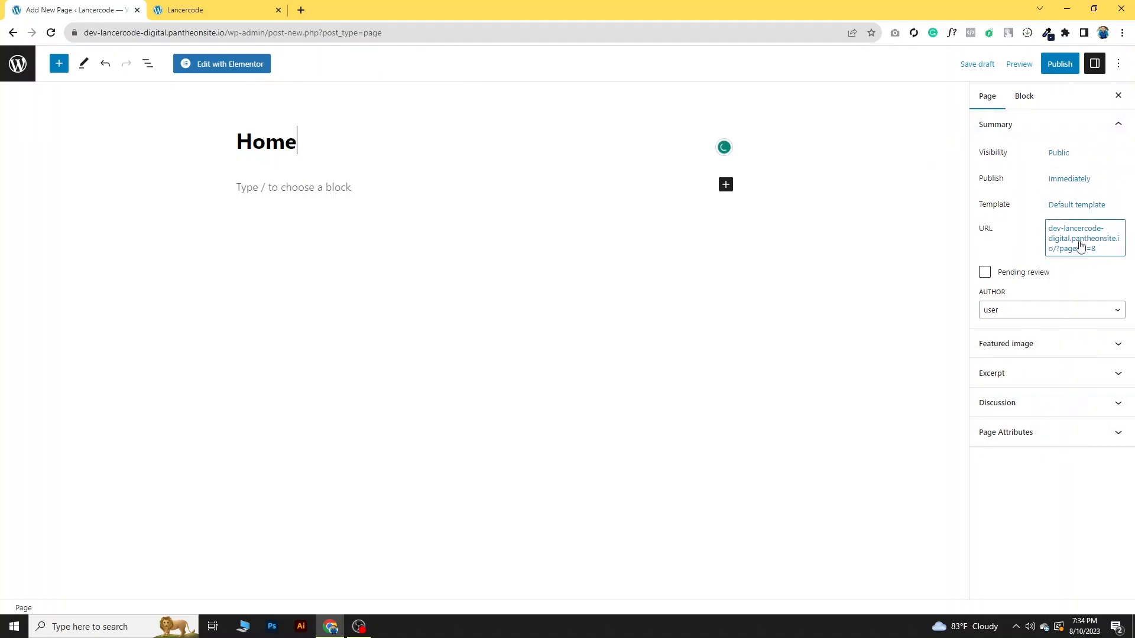
- Assign the Elementor Full Width template to the Home page and publish it
left_click(1077, 208)
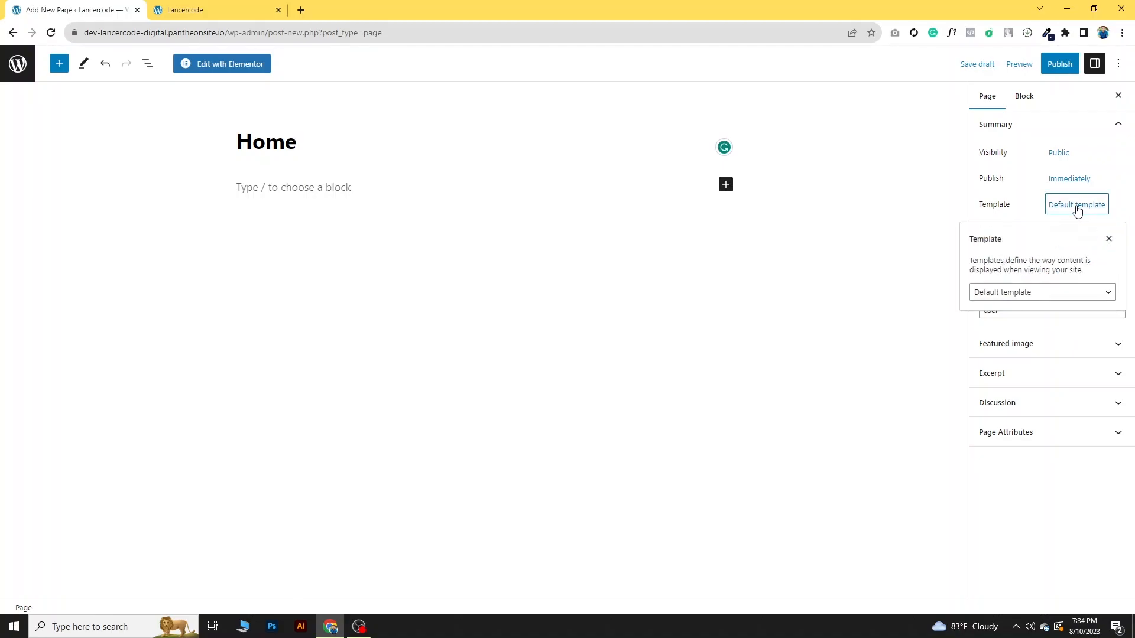
left_click(1067, 300)
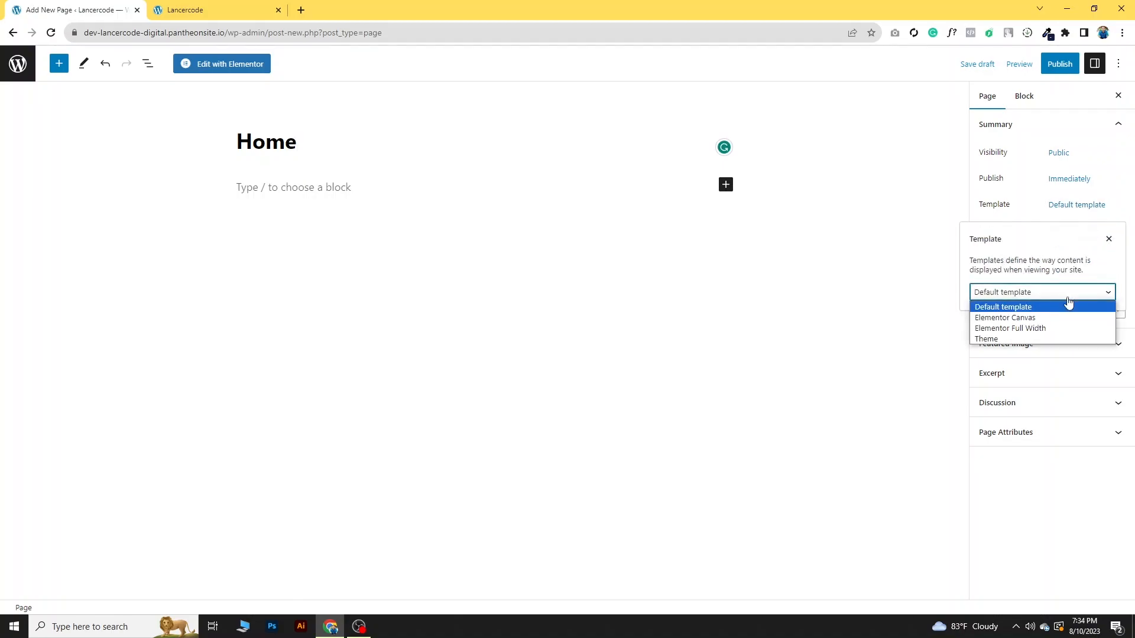
left_click(1030, 331)
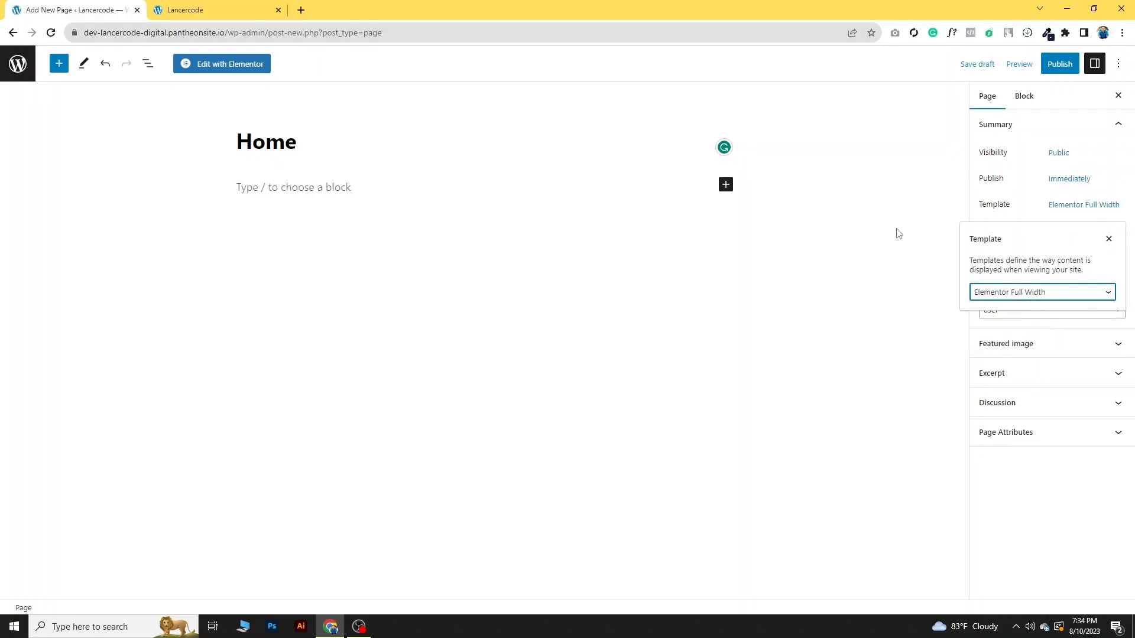
left_click(1061, 70)
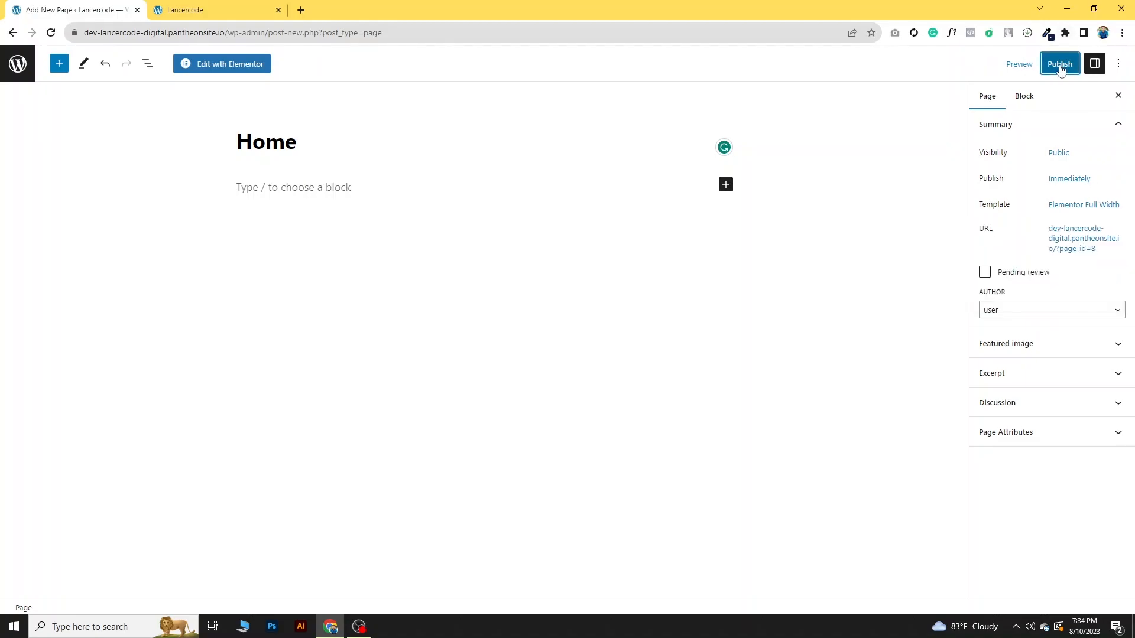
left_click(1016, 66)
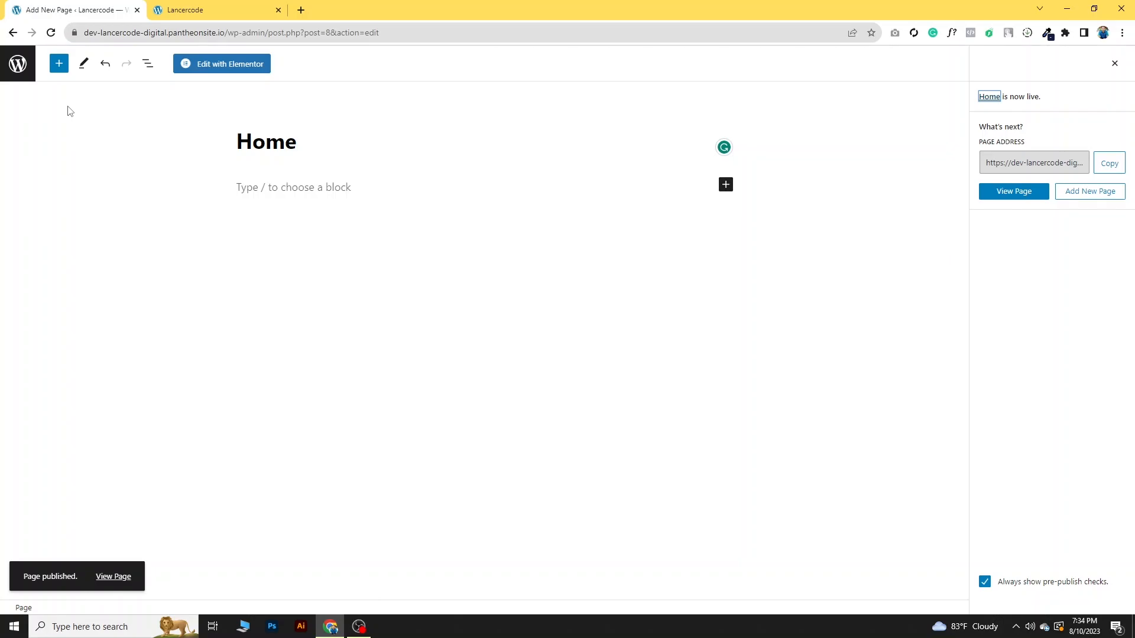
- Return to the list of pages and open the Home page for editing
left_click(10, 36)
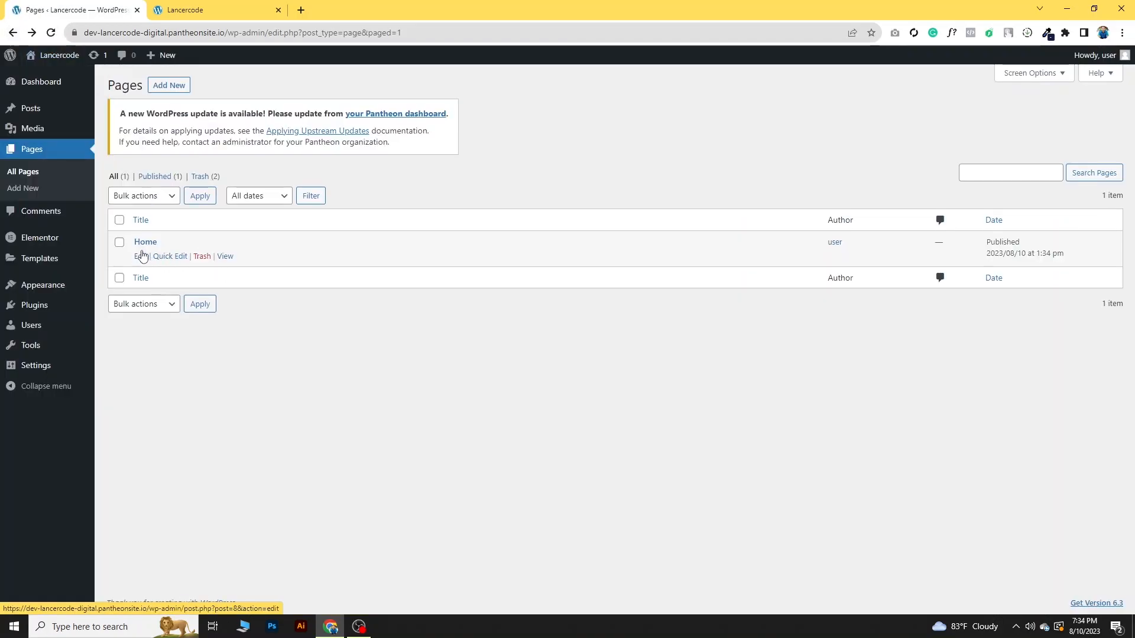
left_click(140, 260)
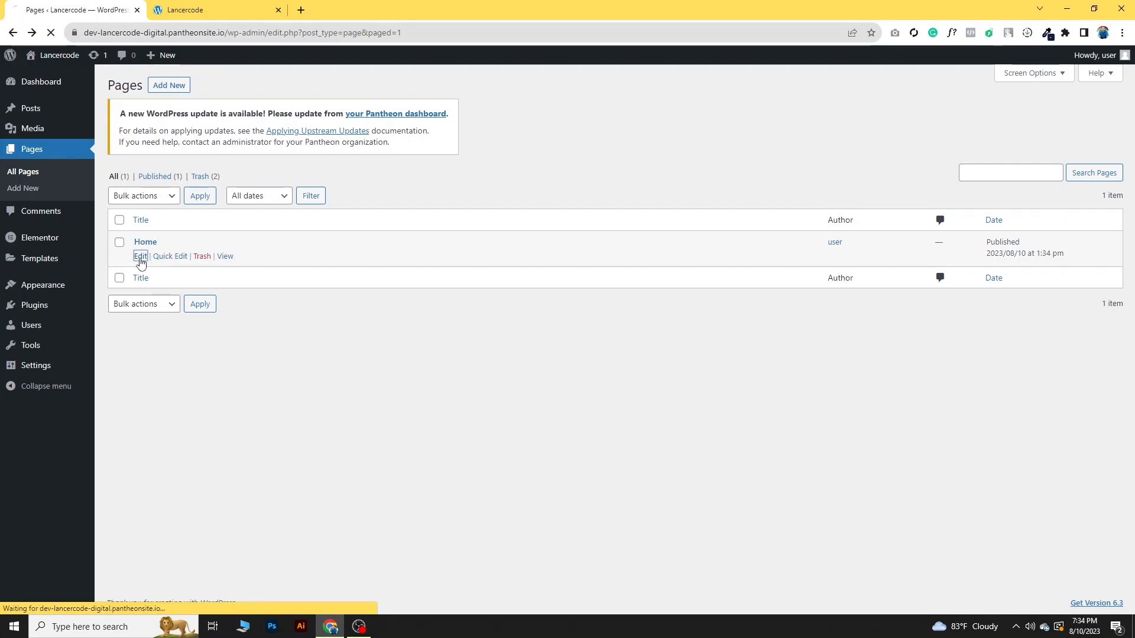
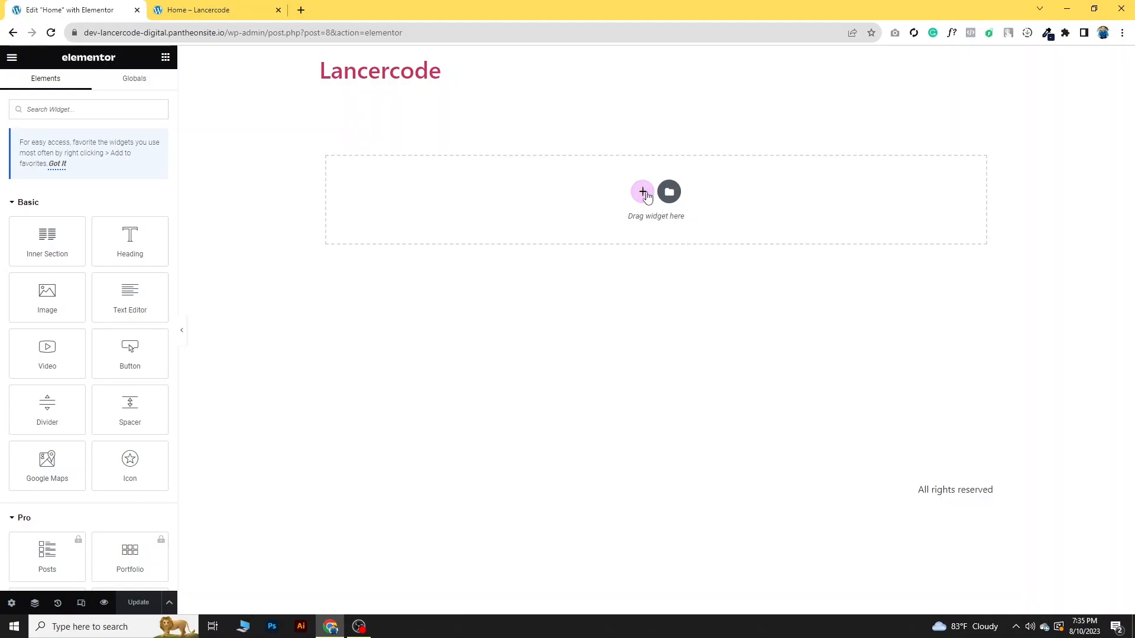
left_click(642, 192)
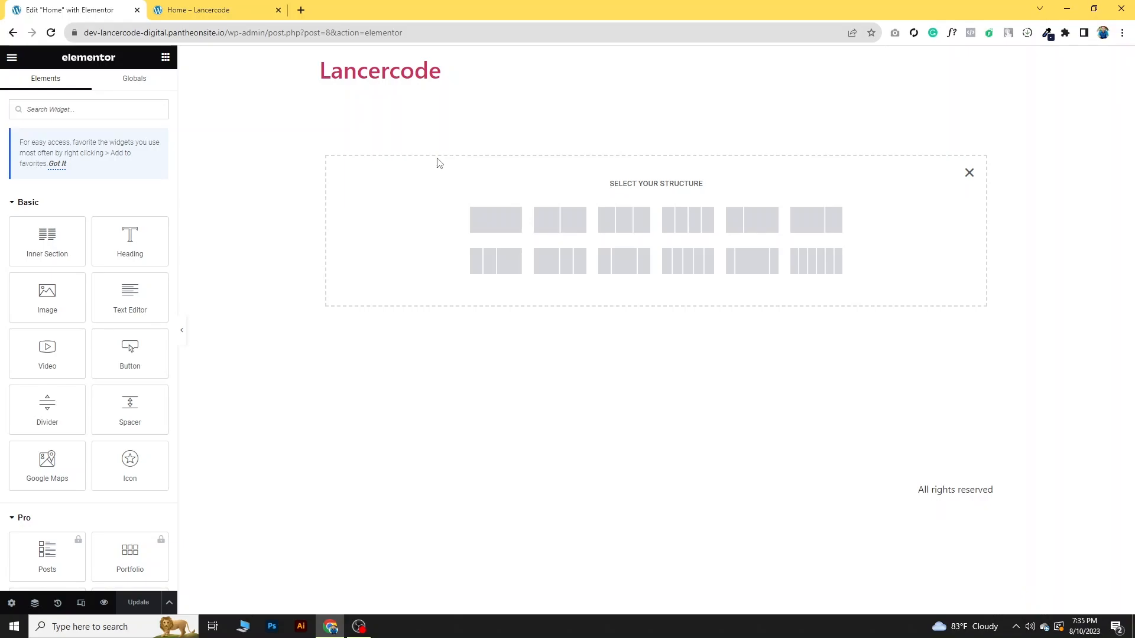
left_click(487, 226)
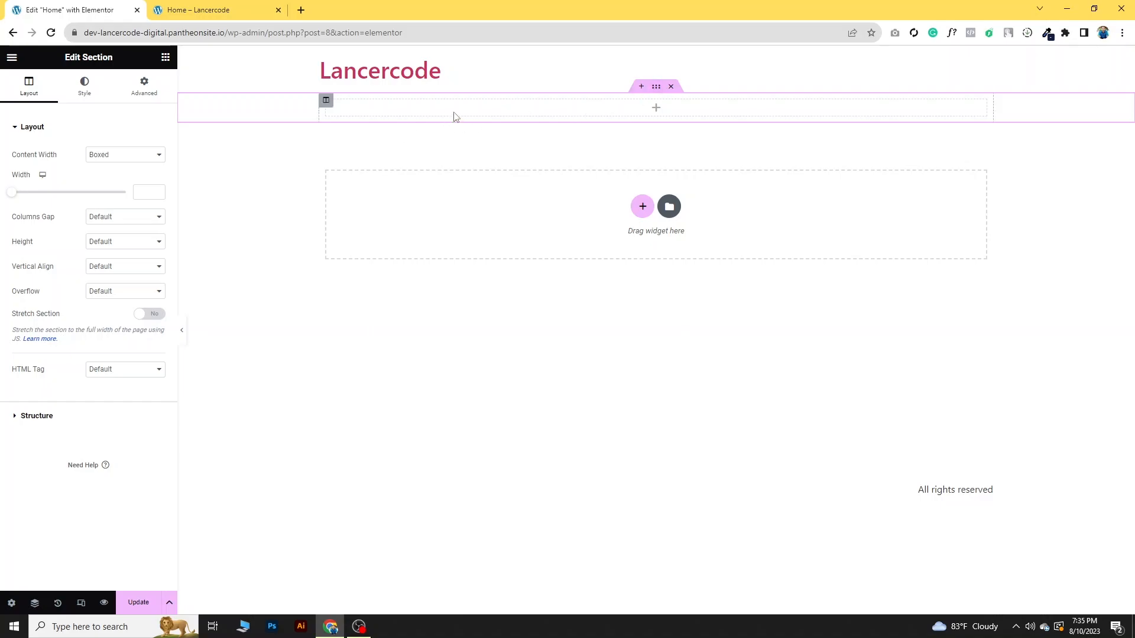
left_click(670, 86)
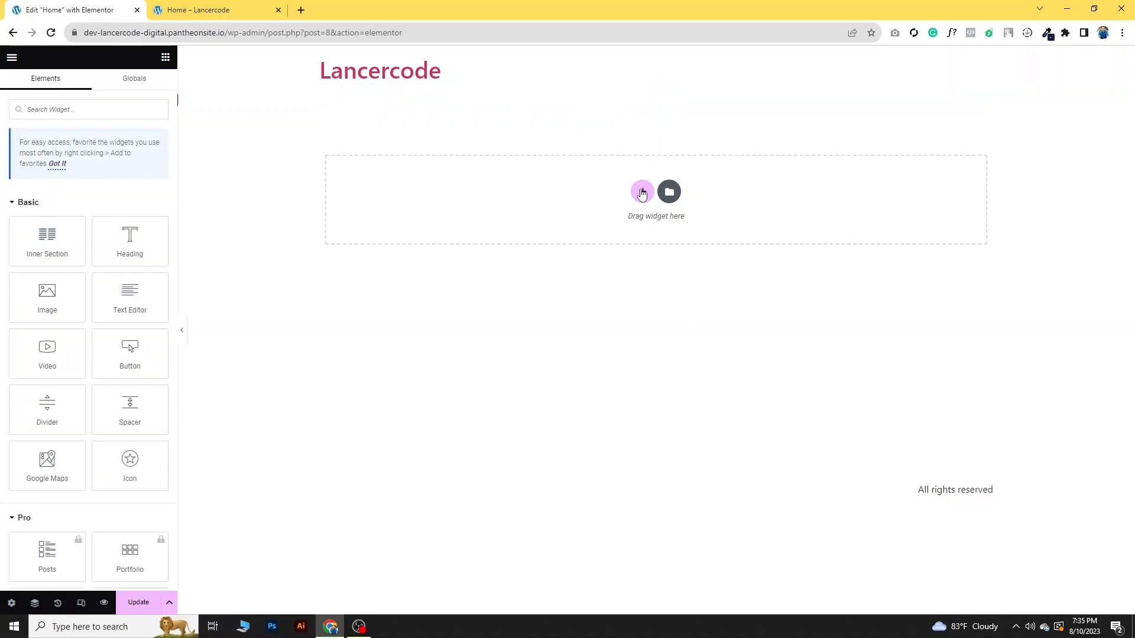
- Add a single-column section to the page and place a Heading widget inside it
left_click(642, 192)
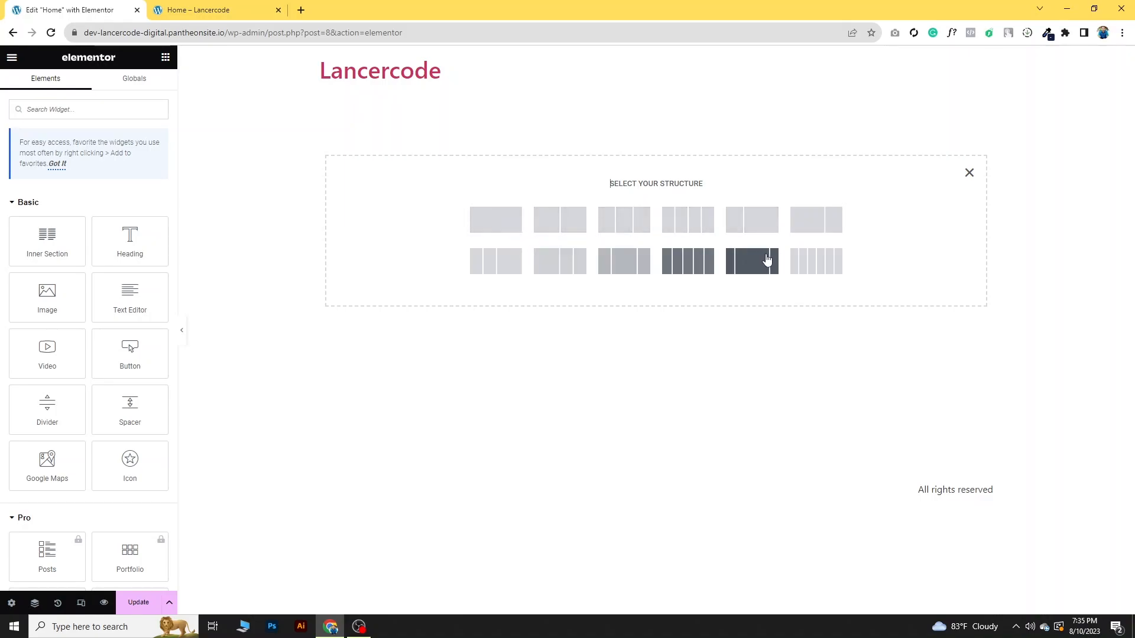
left_click(505, 229)
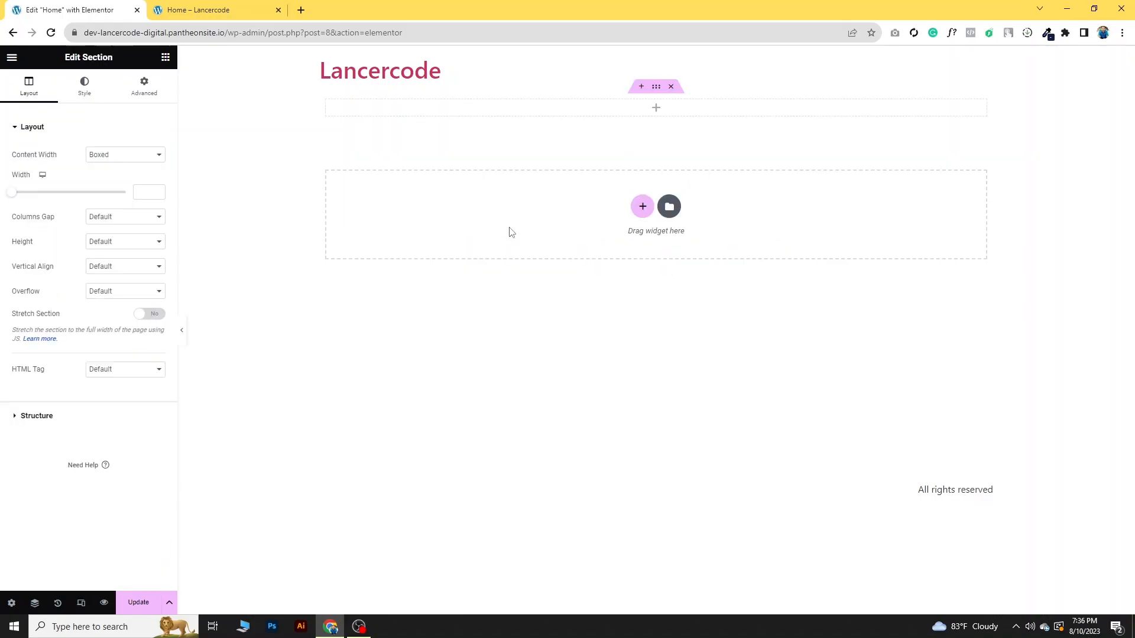
left_click(166, 58)
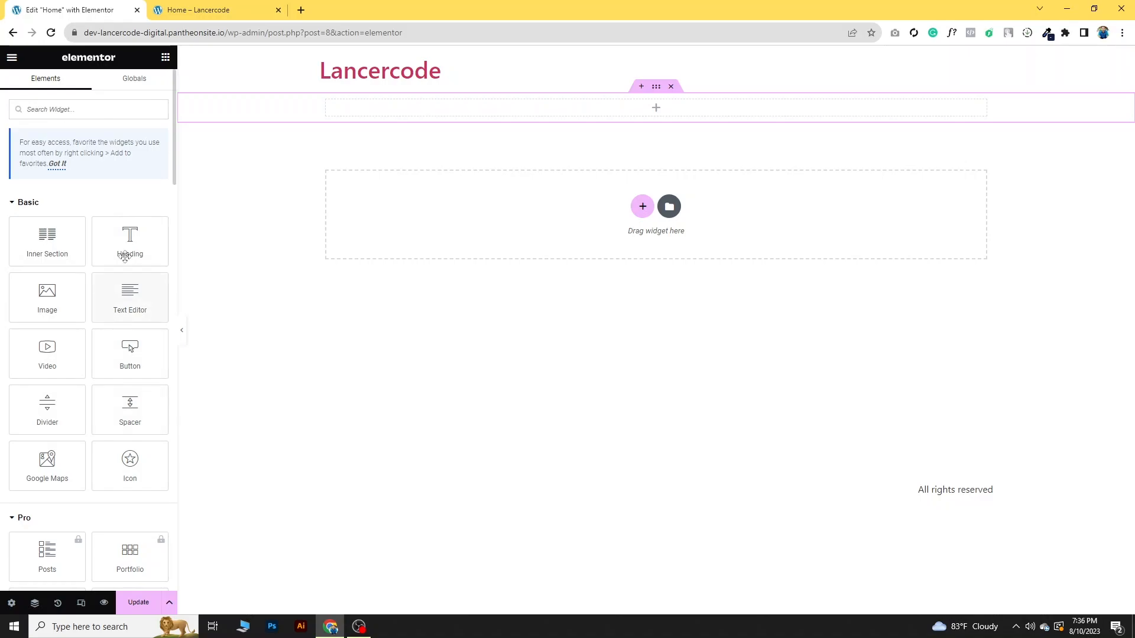
scroll(145, 458, "down", 4)
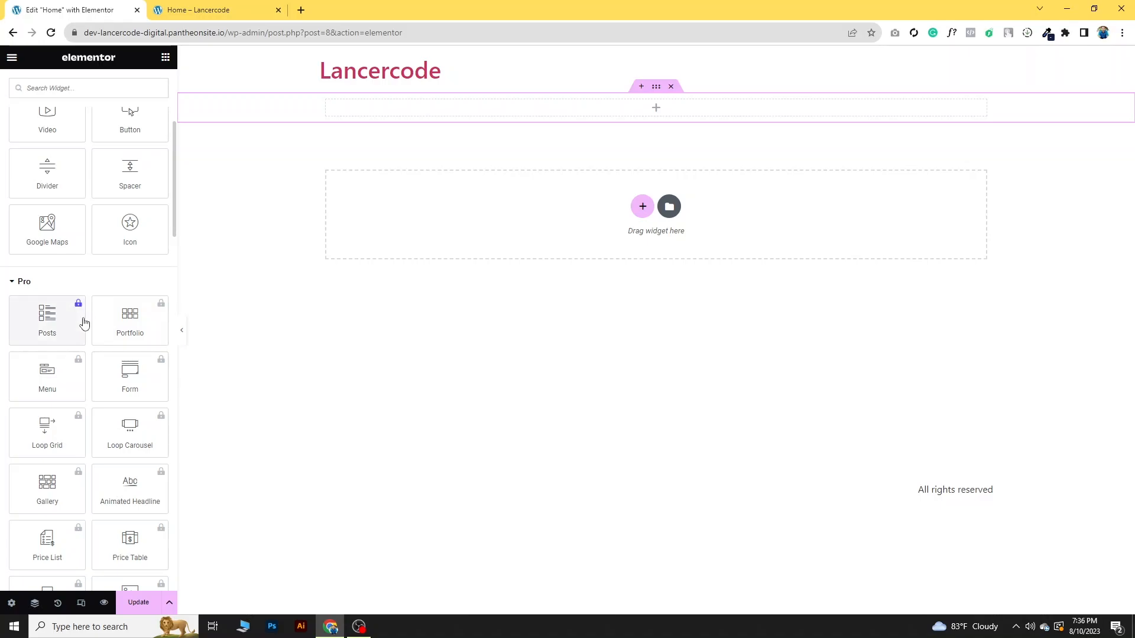
scroll(152, 360, "up", 4)
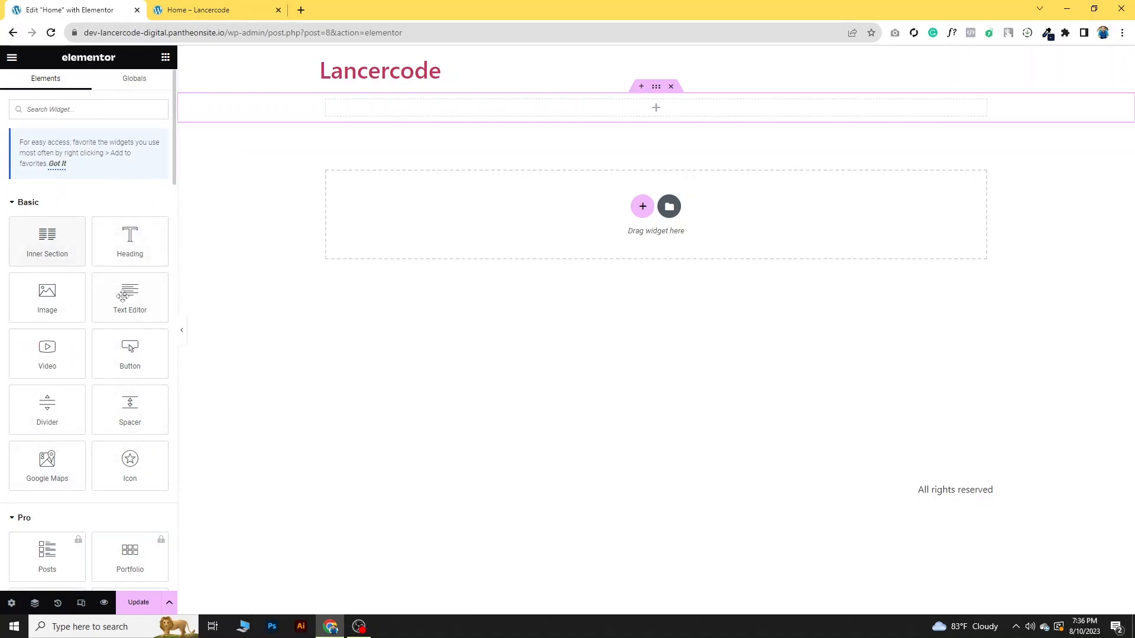
left_click_drag(124, 253, 676, 107)
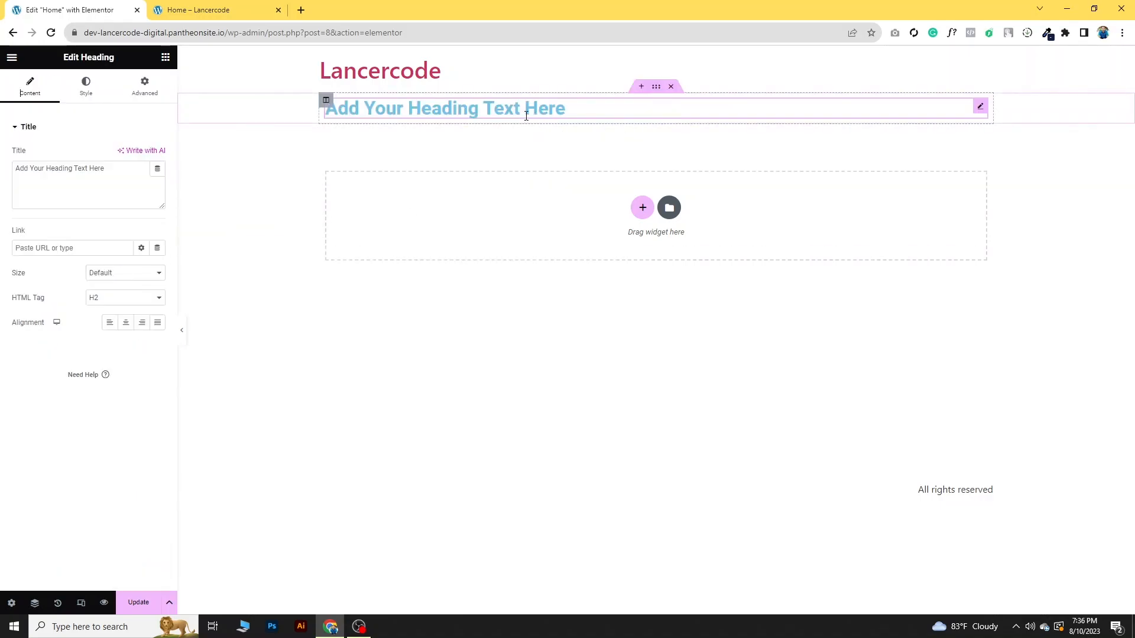
- Replace the heading's placeholder text with "THIS IS MY WEBSITE"
left_click_drag(120, 170, 14, 169)
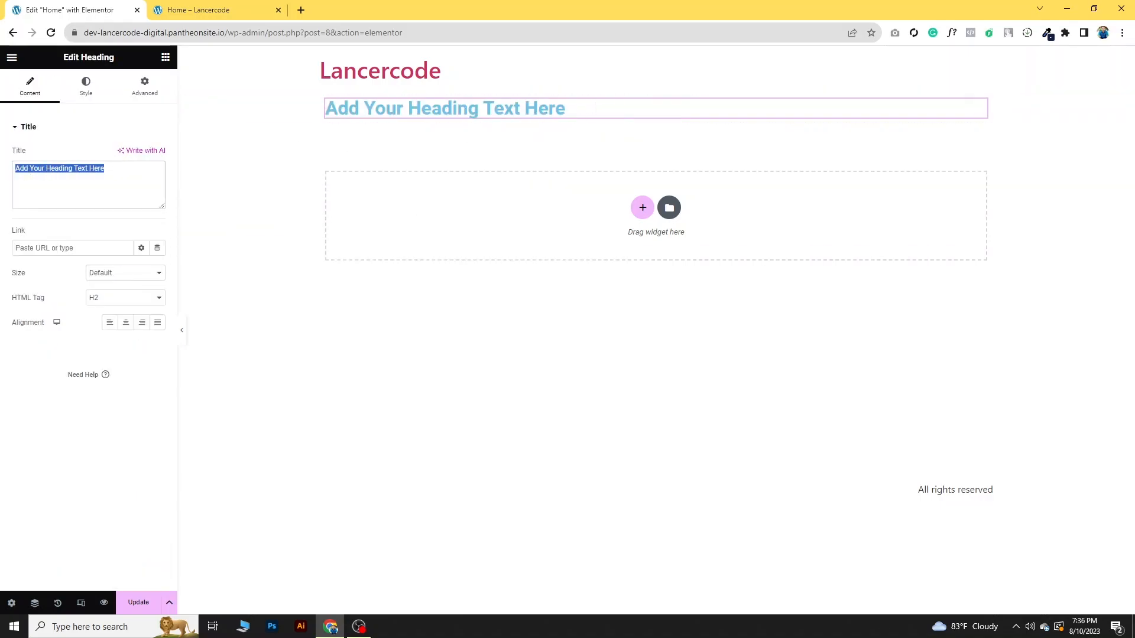
type("THIS IS MY WEBSITE")
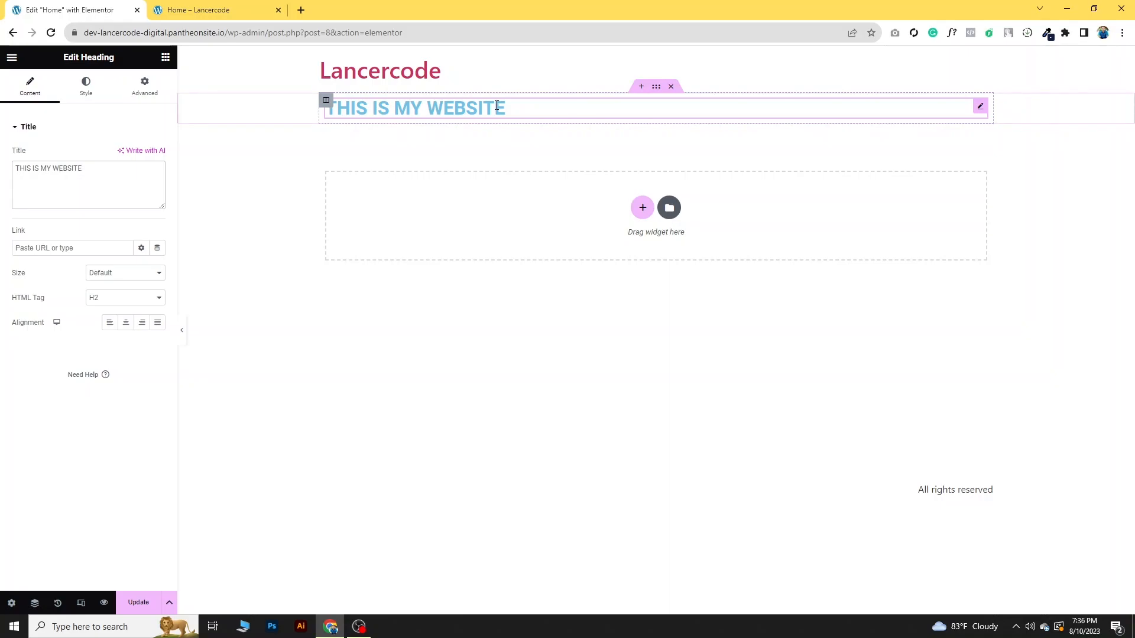
- Give the section unlinked padding in percent, with 5% at the top and 5% at the bottom
left_click(656, 86)
left_click(143, 94)
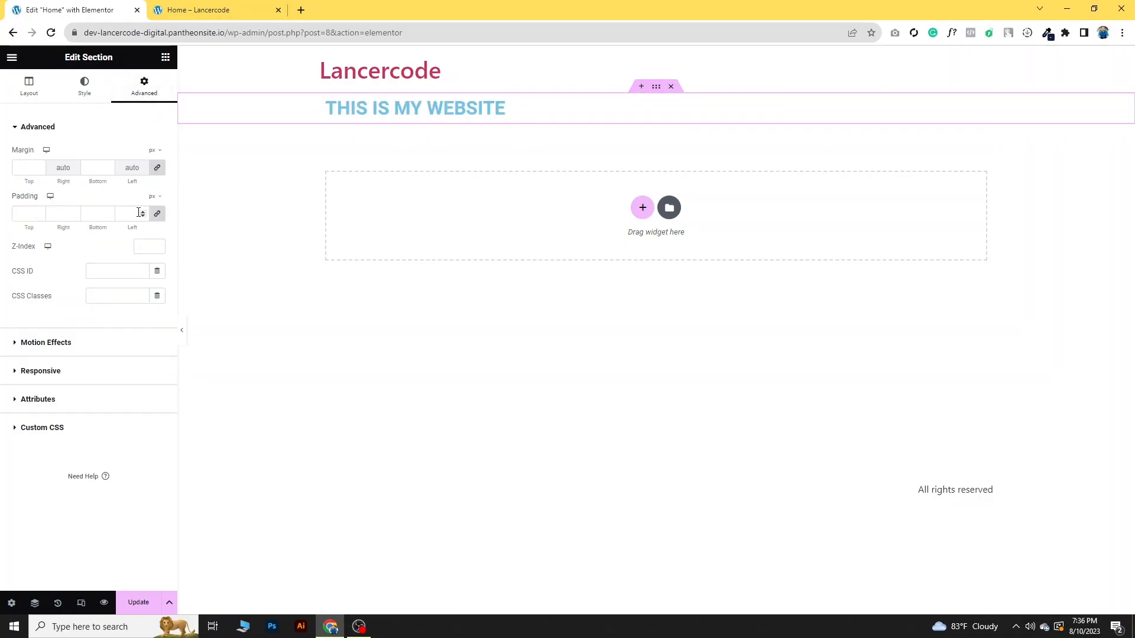
left_click(158, 214)
left_click(155, 196)
left_click(153, 214)
left_click(30, 215)
type("5")
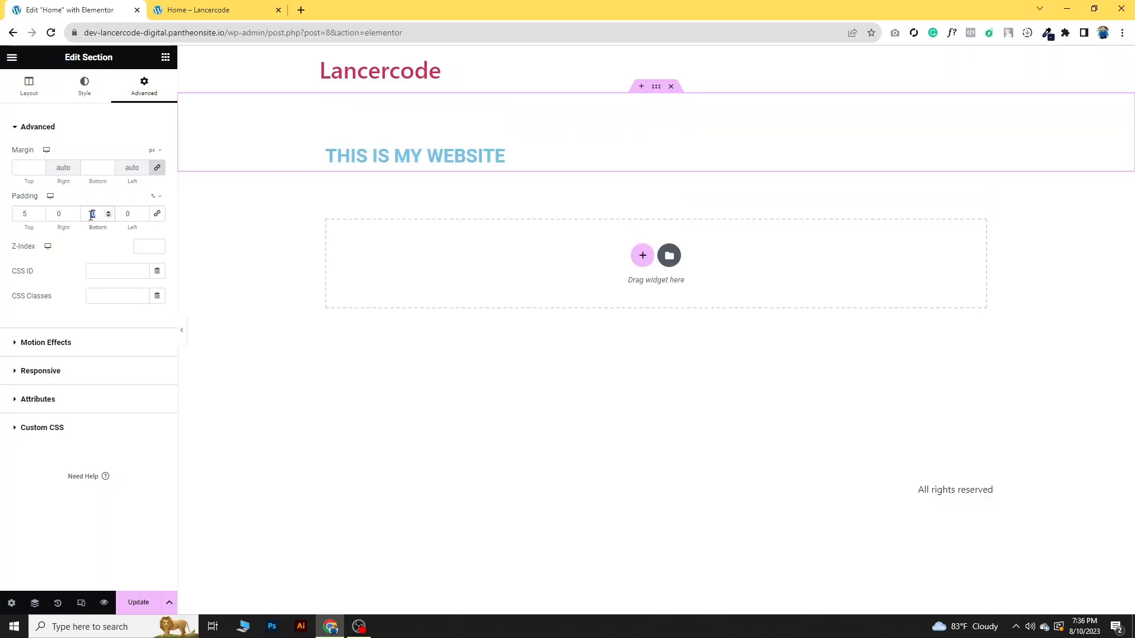
type("5")
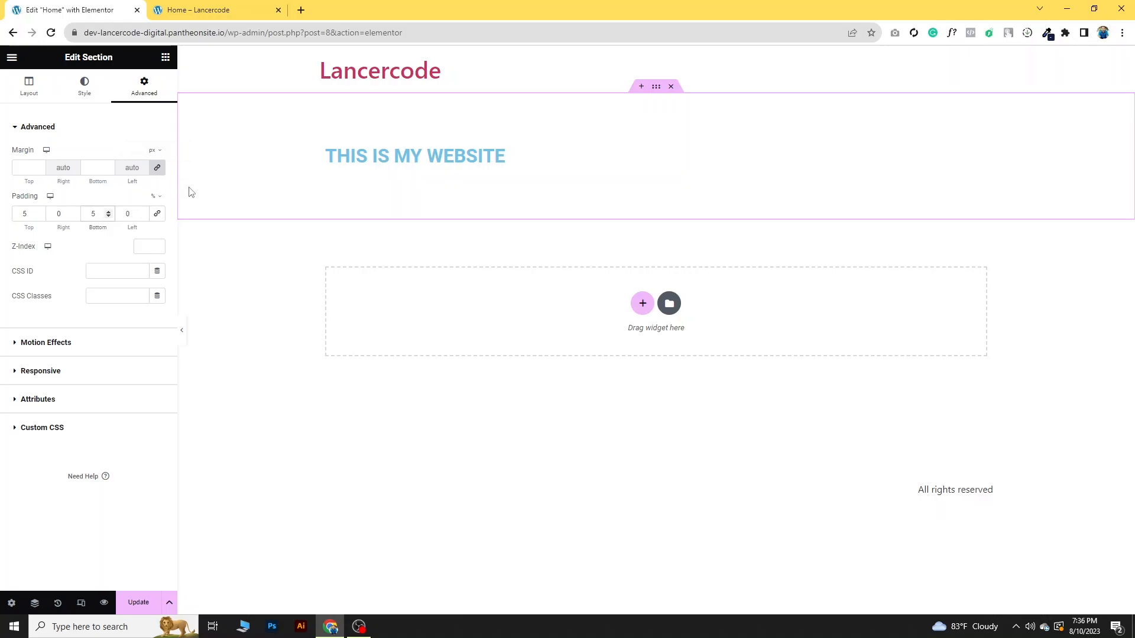
left_click(86, 87)
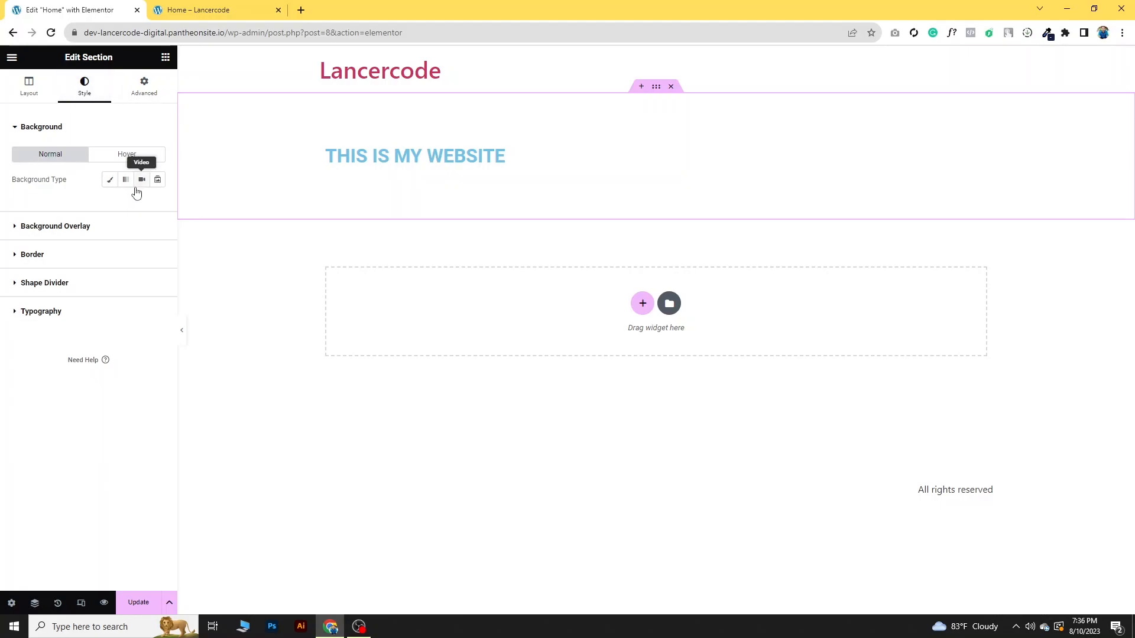
left_click(37, 95)
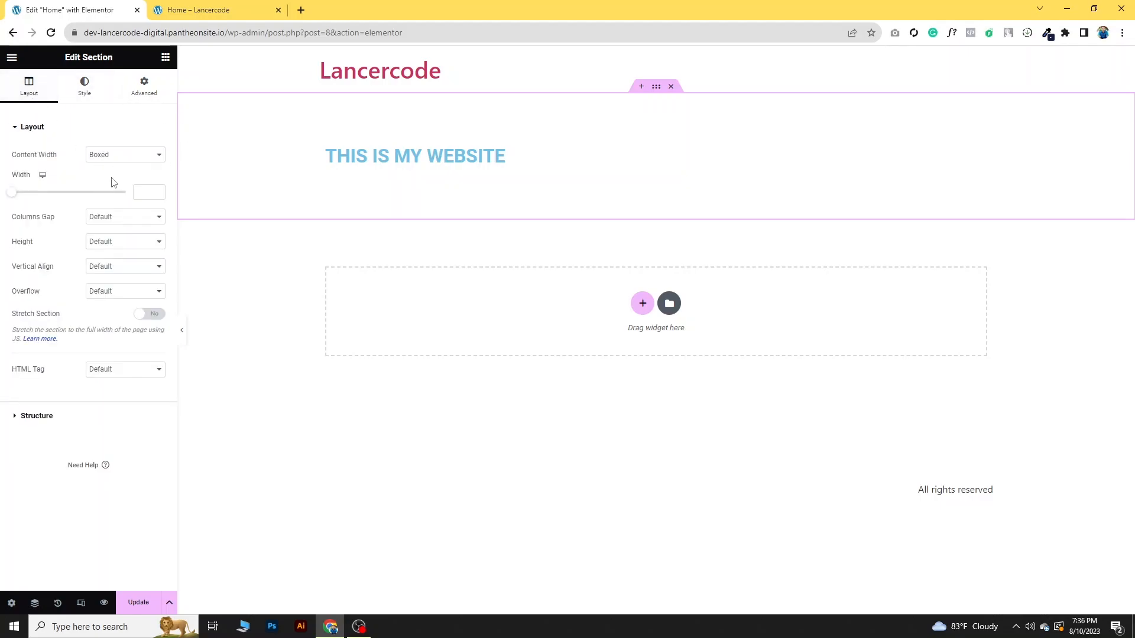
- Center-align the "THIS IS MY WEBSITE" heading
left_click(390, 156)
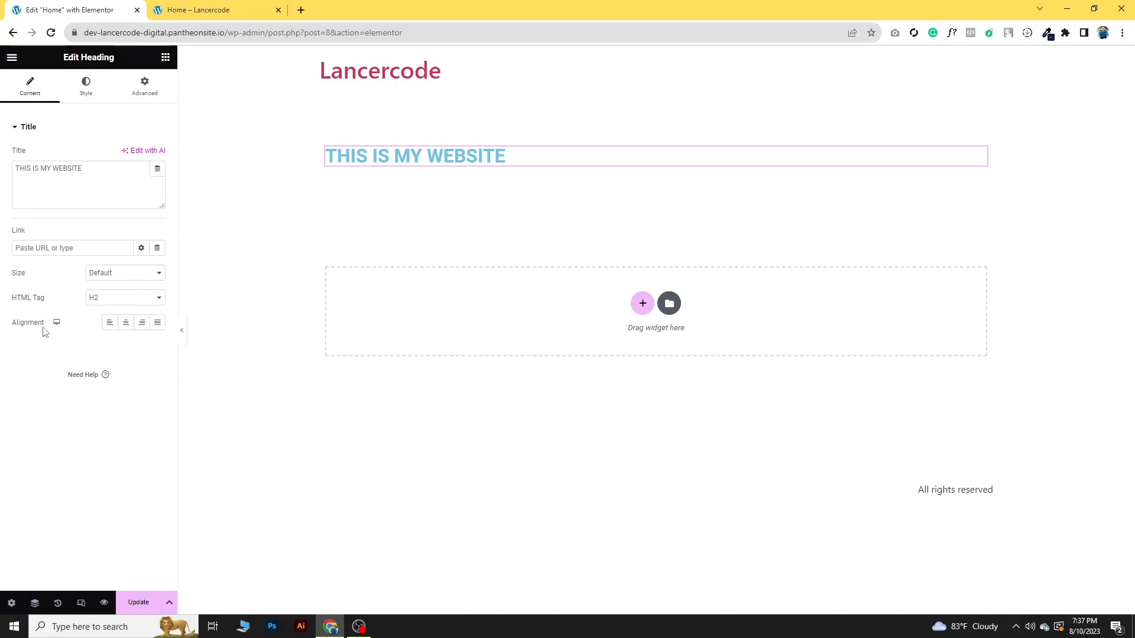
left_click(126, 325)
left_click(127, 326)
left_click(128, 326)
left_click(147, 332)
left_click(128, 333)
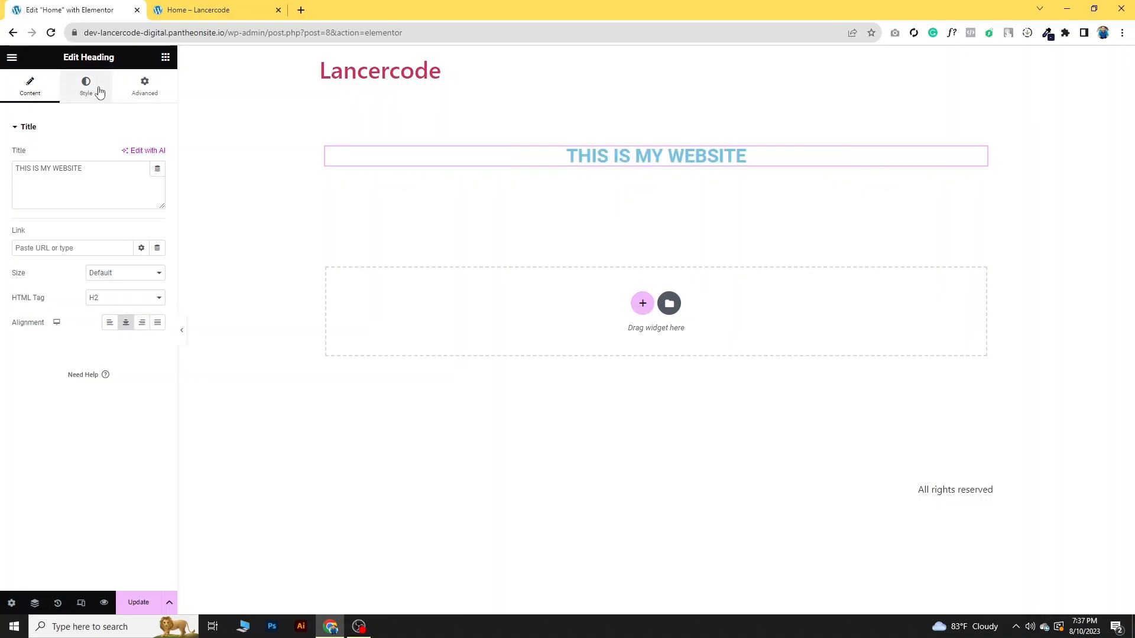
- Change the heading's text color to black
left_click(77, 99)
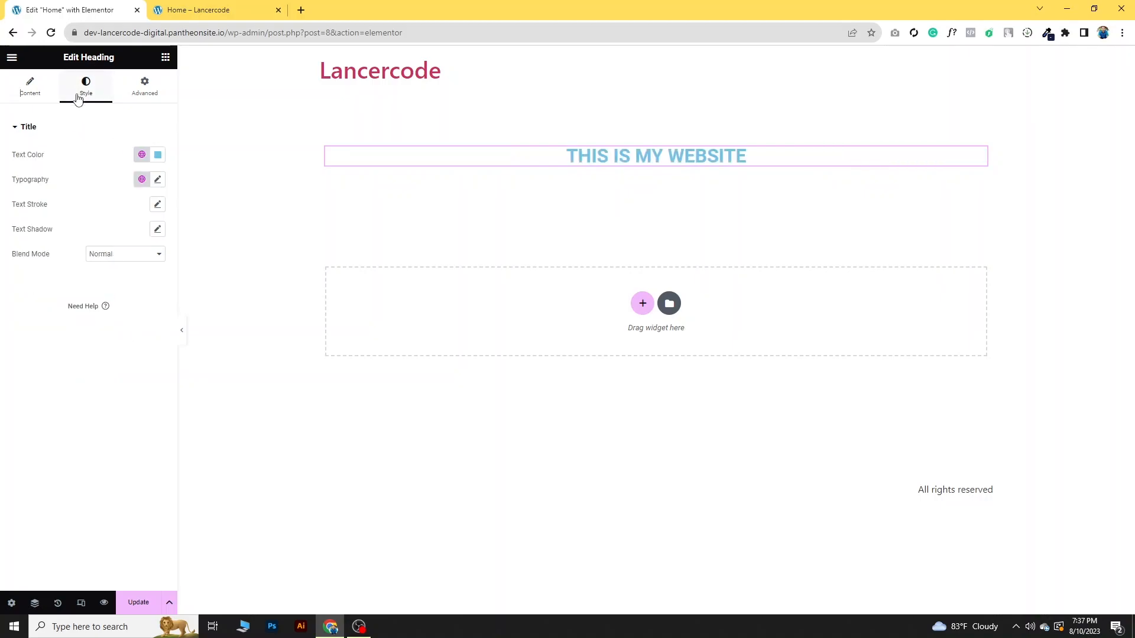
left_click(158, 155)
mouse_move(165, 241)
left_mouse_down()
mouse_move(94, 281)
mouse_move(101, 263)
mouse_move(76, 287)
left_mouse_up()
left_click(91, 156)
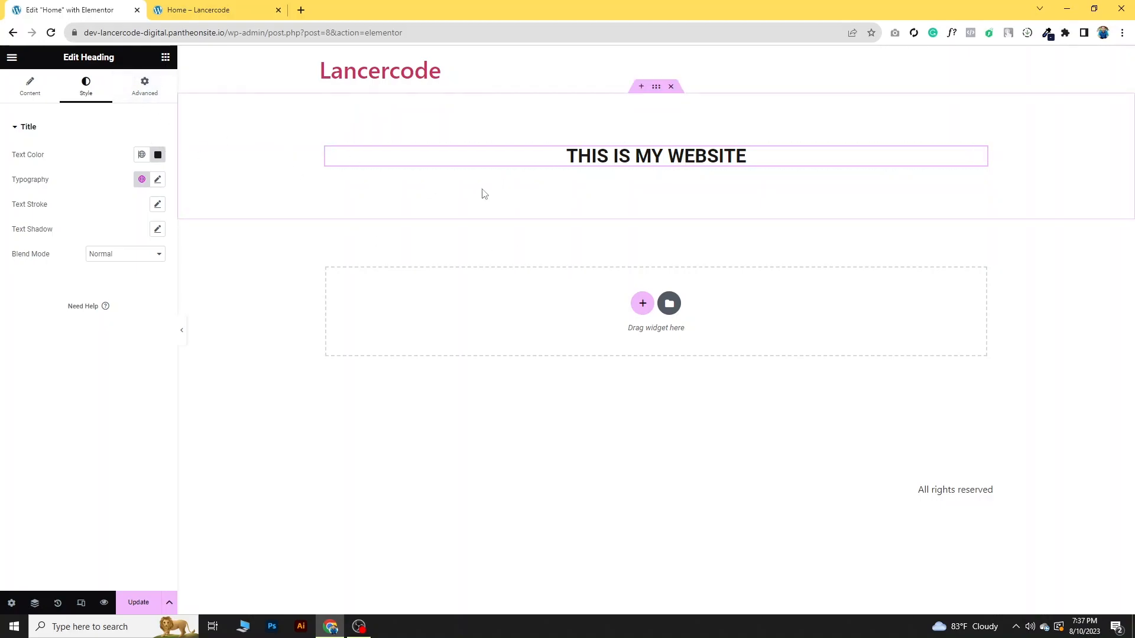
- Insert a two-column inner section below the heading and place a Text Editor widget in its first column
left_click(165, 59)
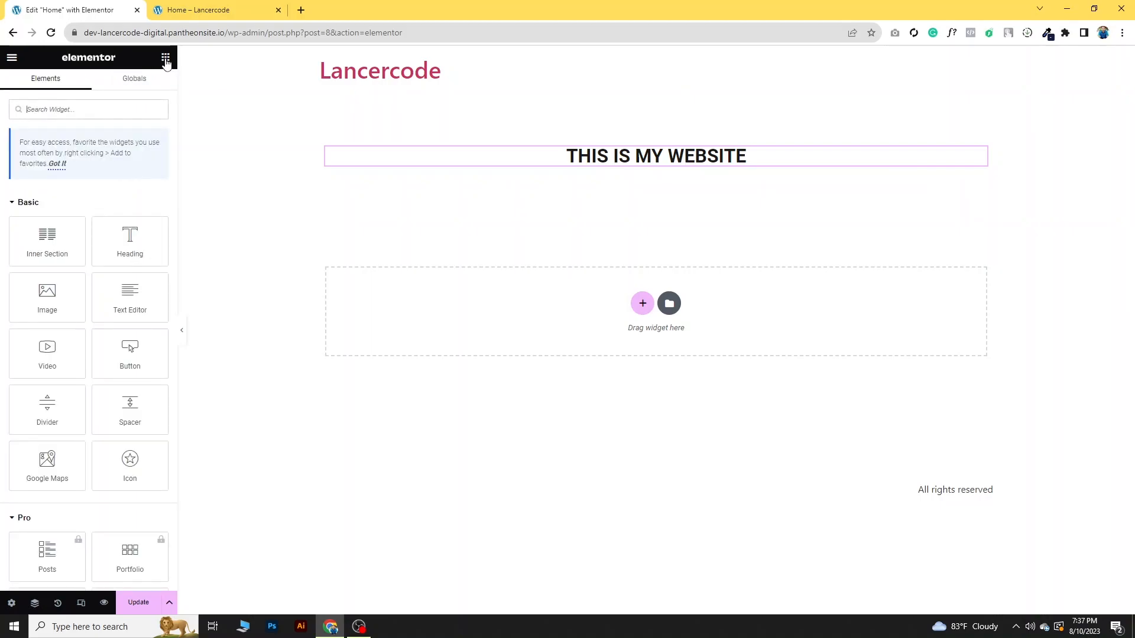
left_click_drag(42, 243, 647, 171)
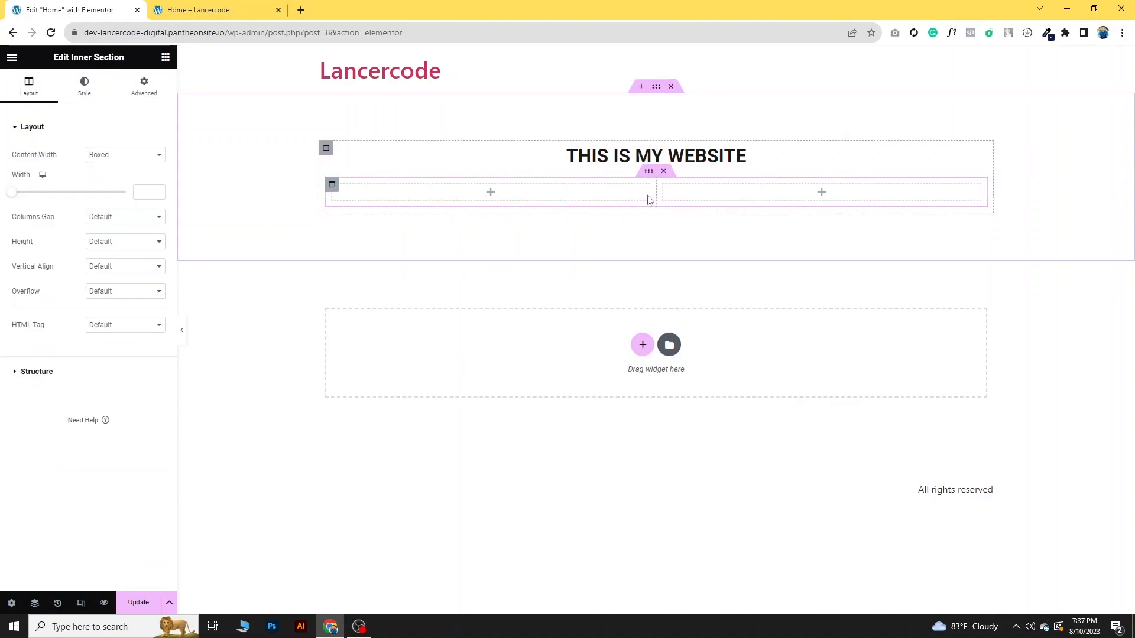
left_click(166, 57)
left_click_drag(104, 287, 489, 193)
- Duplicate the Lorem ipsum paragraph in the Text Editor widget until it holds five paragraphs
left_click(165, 57)
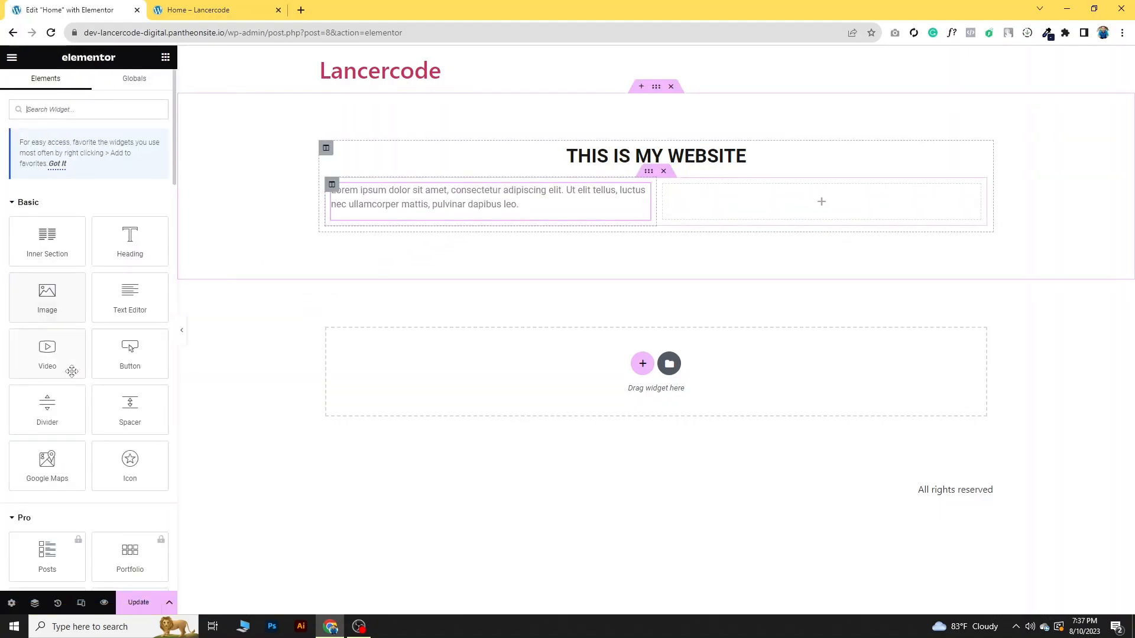
left_click(526, 206)
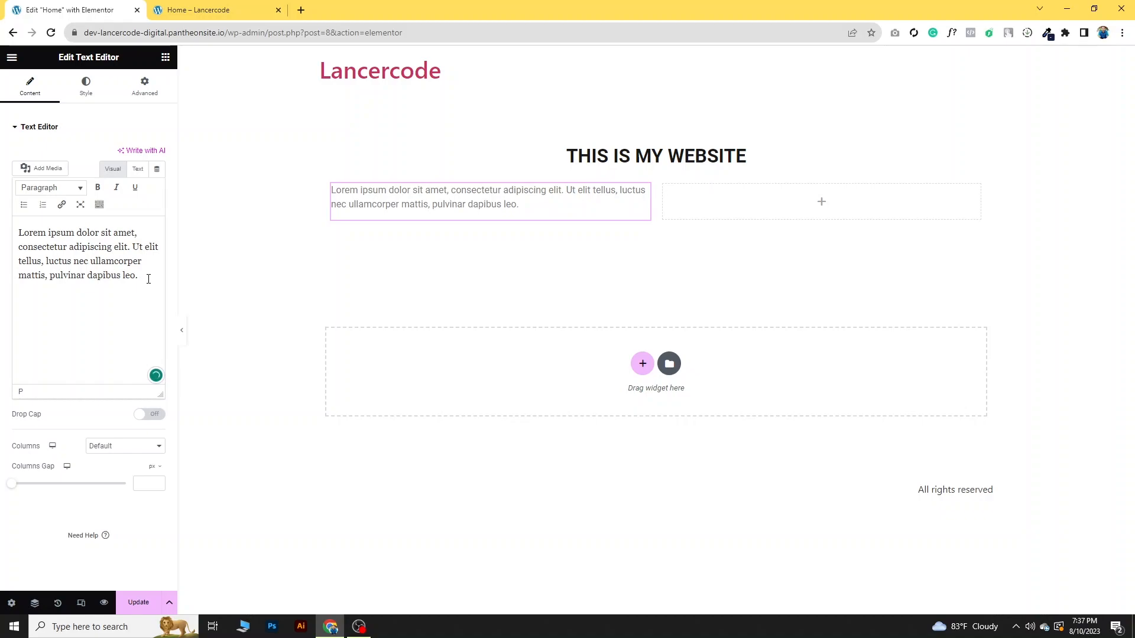
key("ctrl+a")
key("ctrl+c")
left_click(149, 279)
key("Return")
key("ctrl+v")
key("Return")
key("ctrl+v")
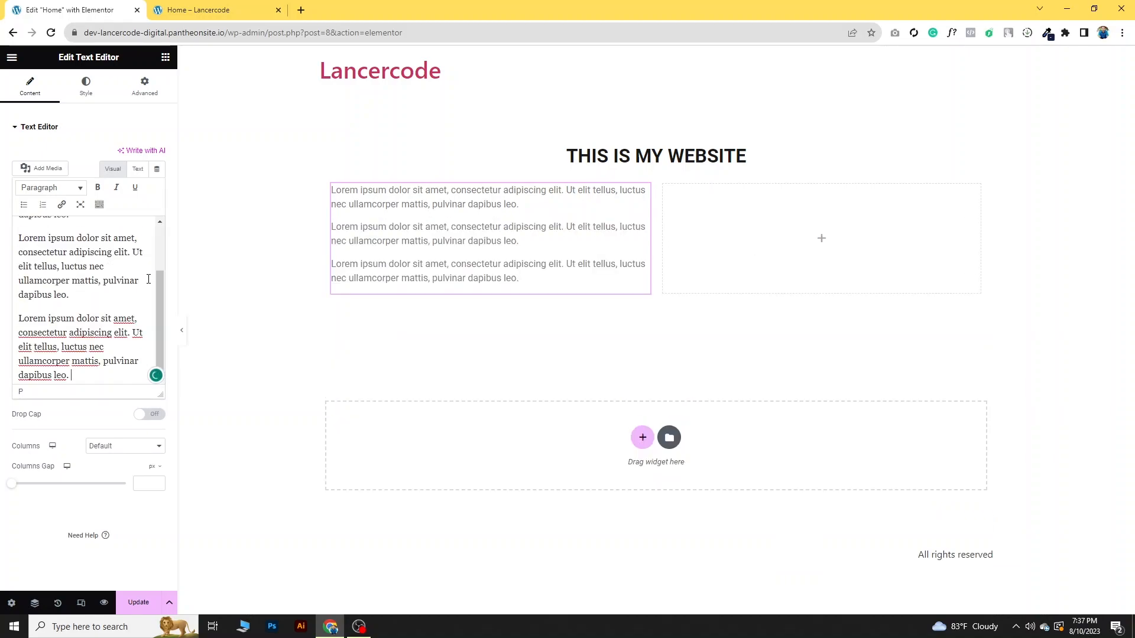
key("Return")
key("ctrl+v")
scroll(113, 307, "up", 2)
scroll(115, 306, "up", 2)
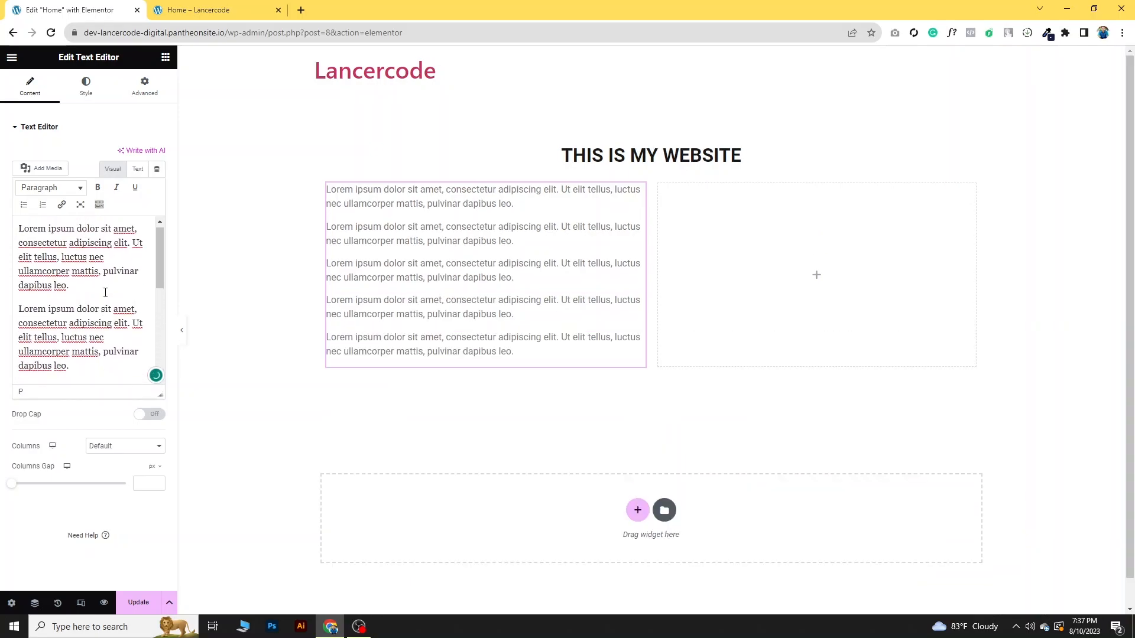
- Set the text color of the Lorem ipsum paragraphs to black
left_click(86, 88)
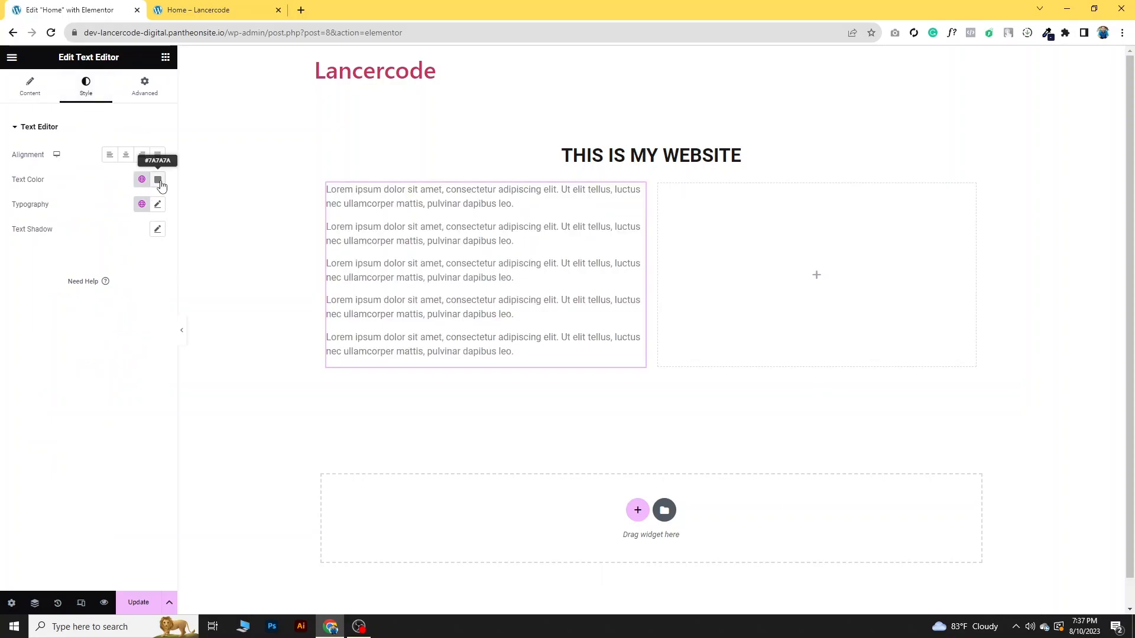
left_click(157, 179)
left_click(188, 269)
left_click_drag(192, 269, 20, 336)
left_click(59, 179)
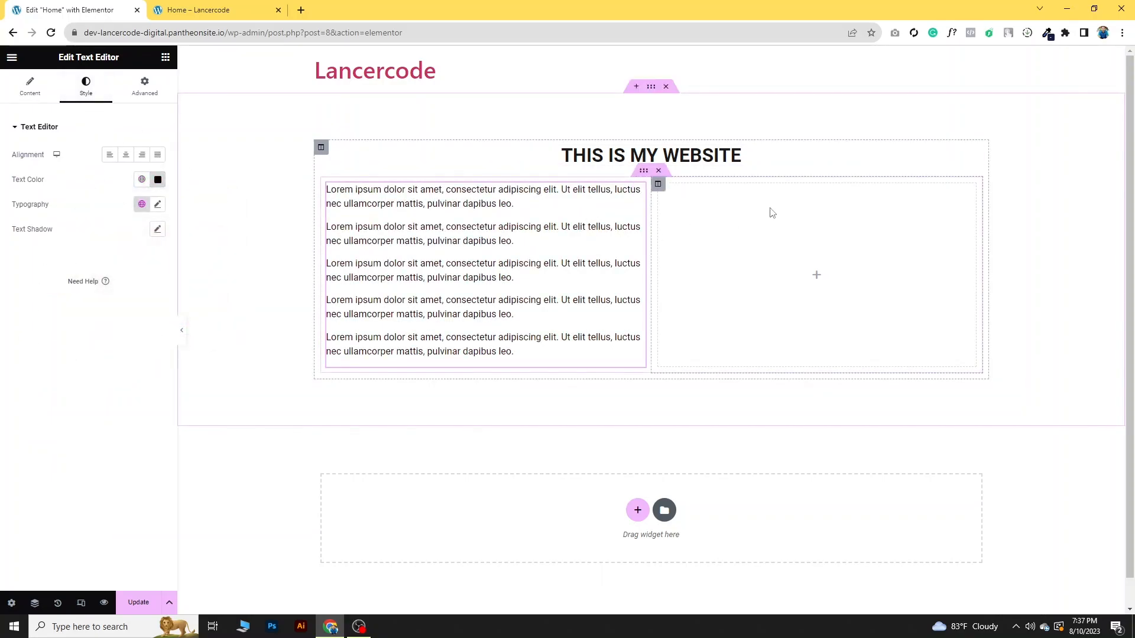
- Place an Image widget in the inner section's empty second column and upload "Banner 1-01.png" as its image
left_click(166, 57)
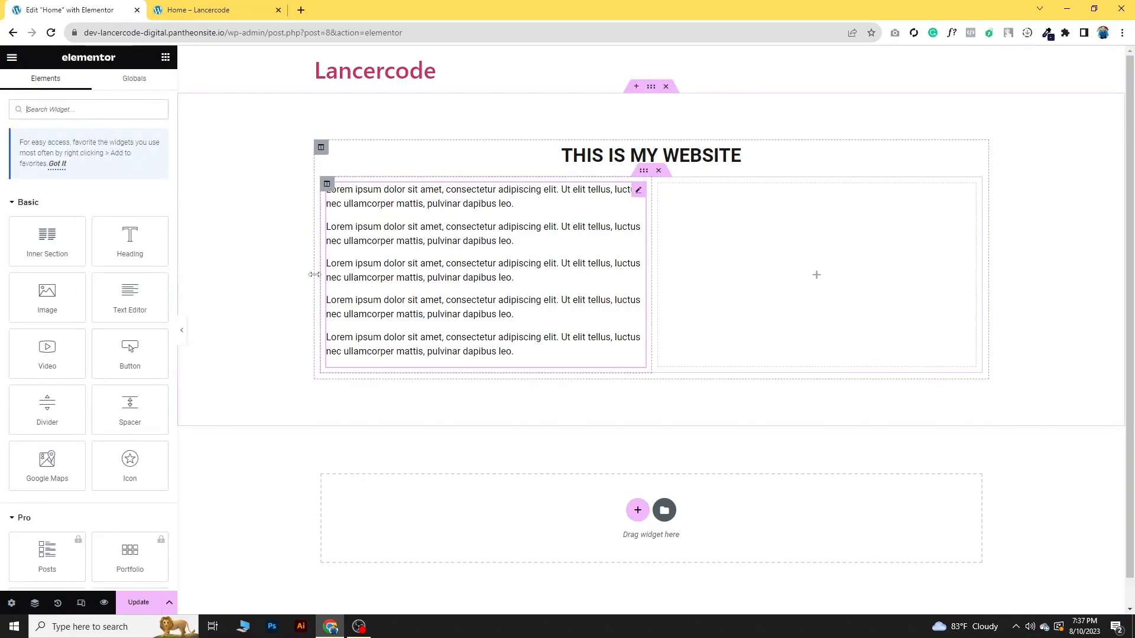
left_click_drag(50, 296, 792, 281)
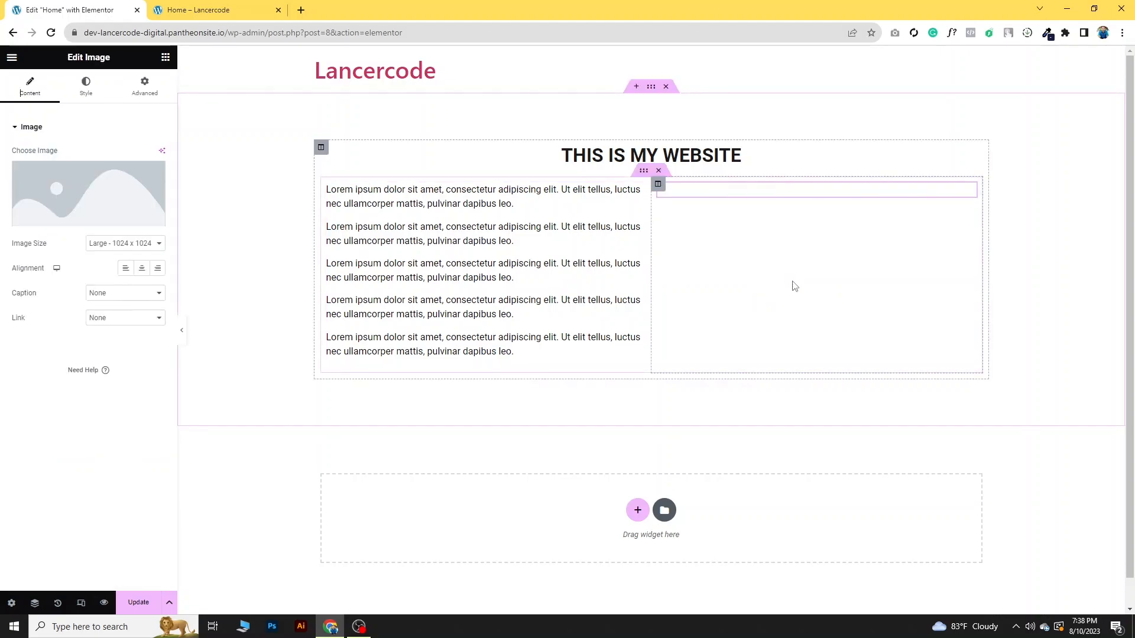
left_click(79, 210)
left_click(646, 308)
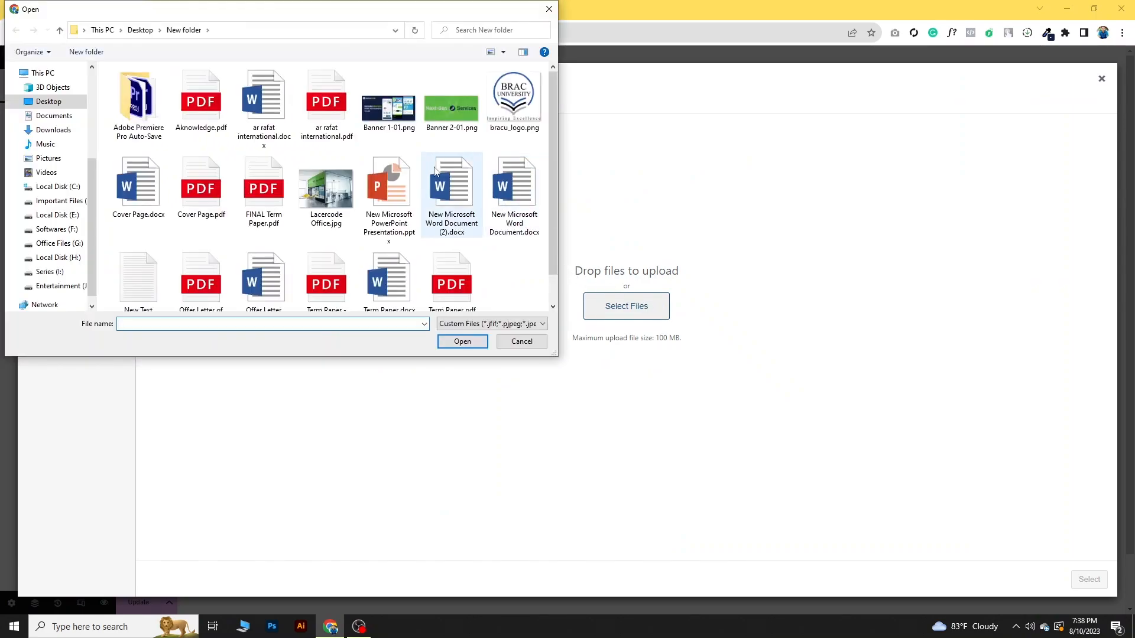
left_click(389, 108)
left_click(473, 341)
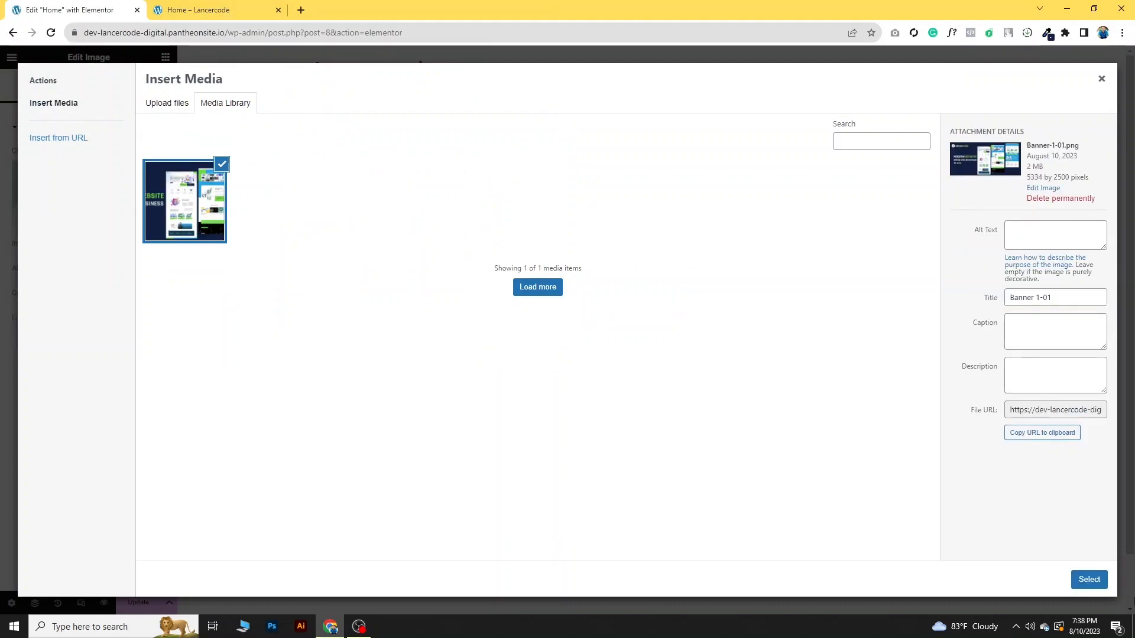
left_click(1095, 579)
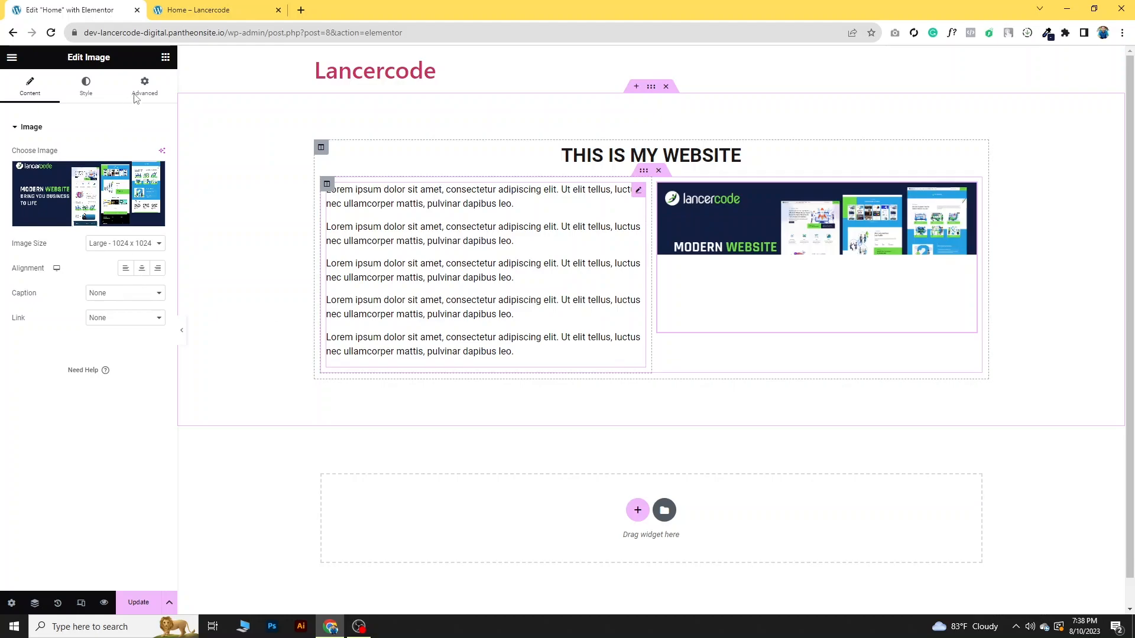
- Place a Button widget below the Lorem ipsum text in the first column and set its text to READ MORE
left_click(165, 58)
left_click_drag(129, 353, 404, 352)
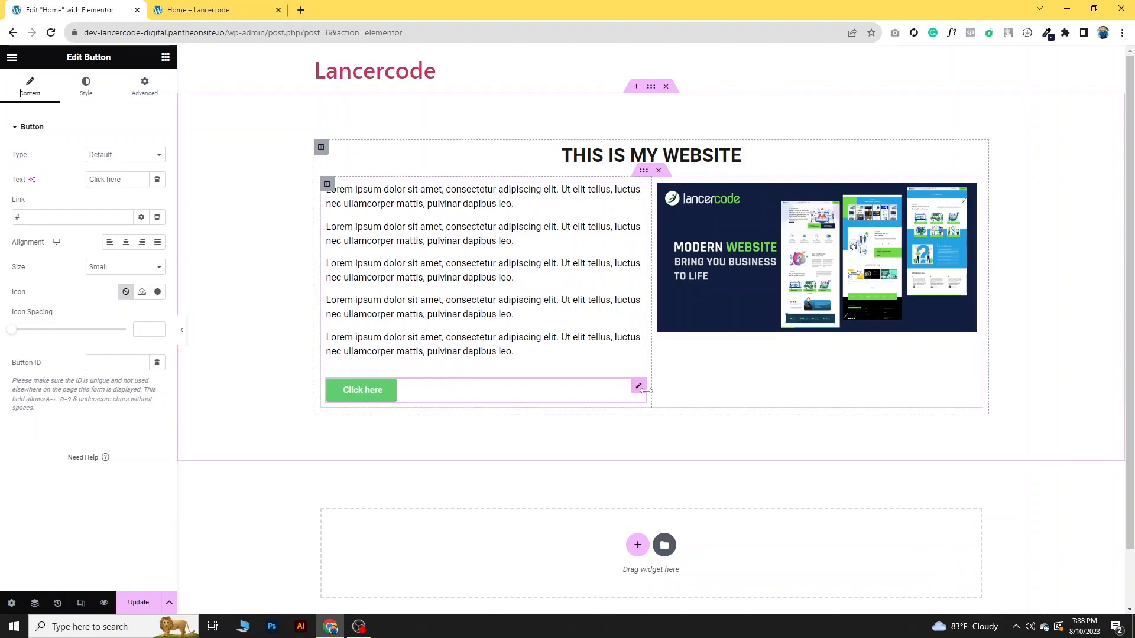
left_click_drag(133, 181, 83, 185)
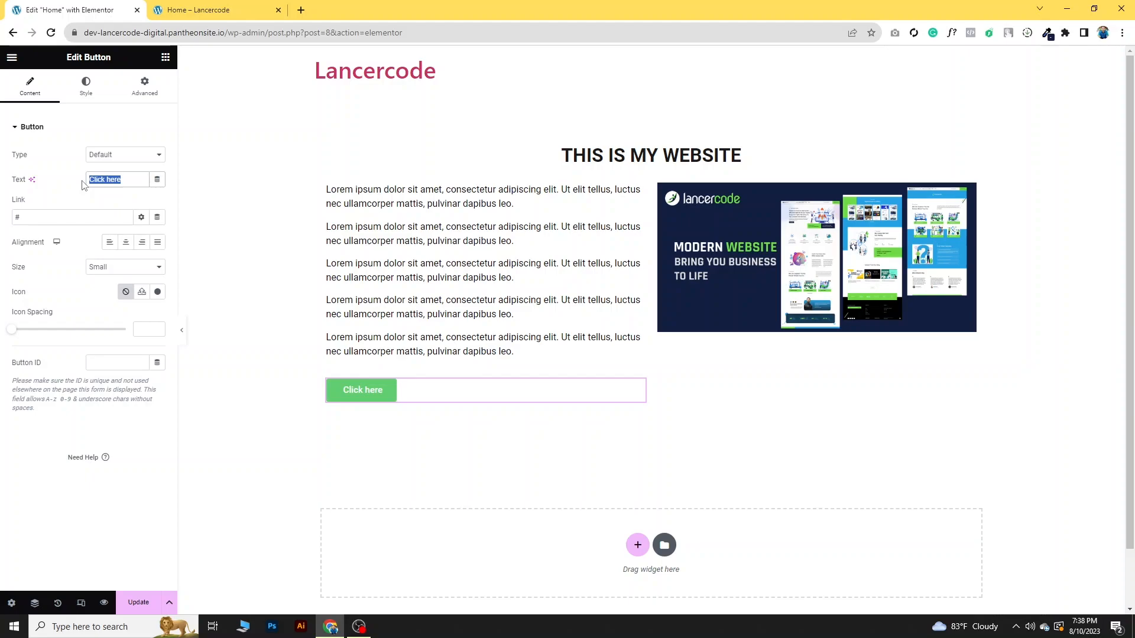
type("READ")
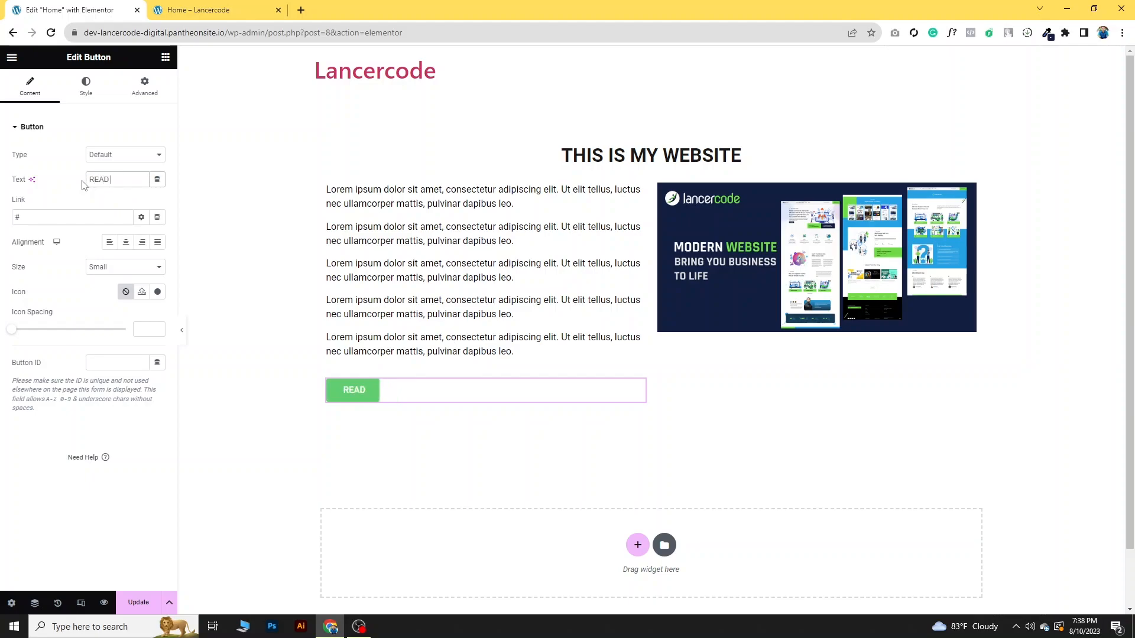
type(" MORE")
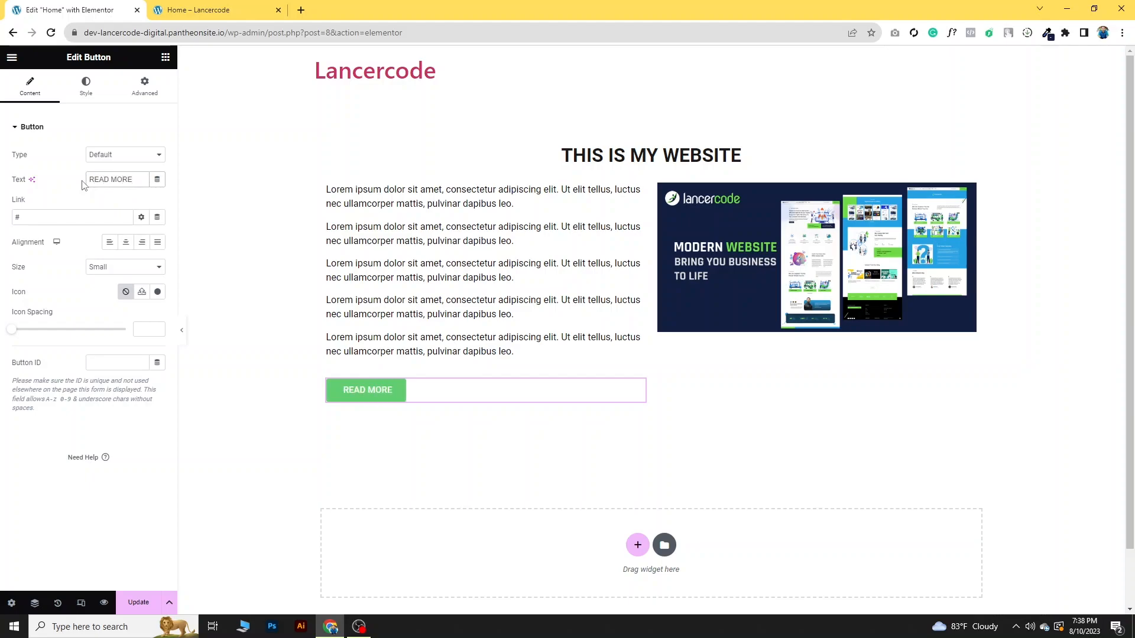
left_click(38, 217)
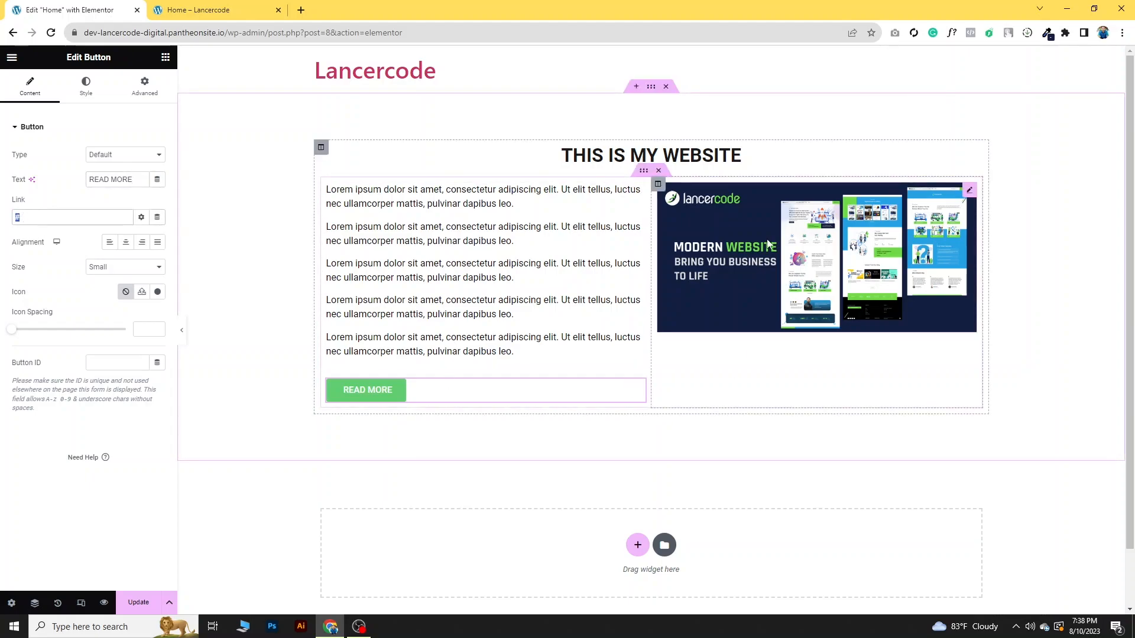
- Set the inner section's vertical alignment to Middle and update the page
left_click(644, 174)
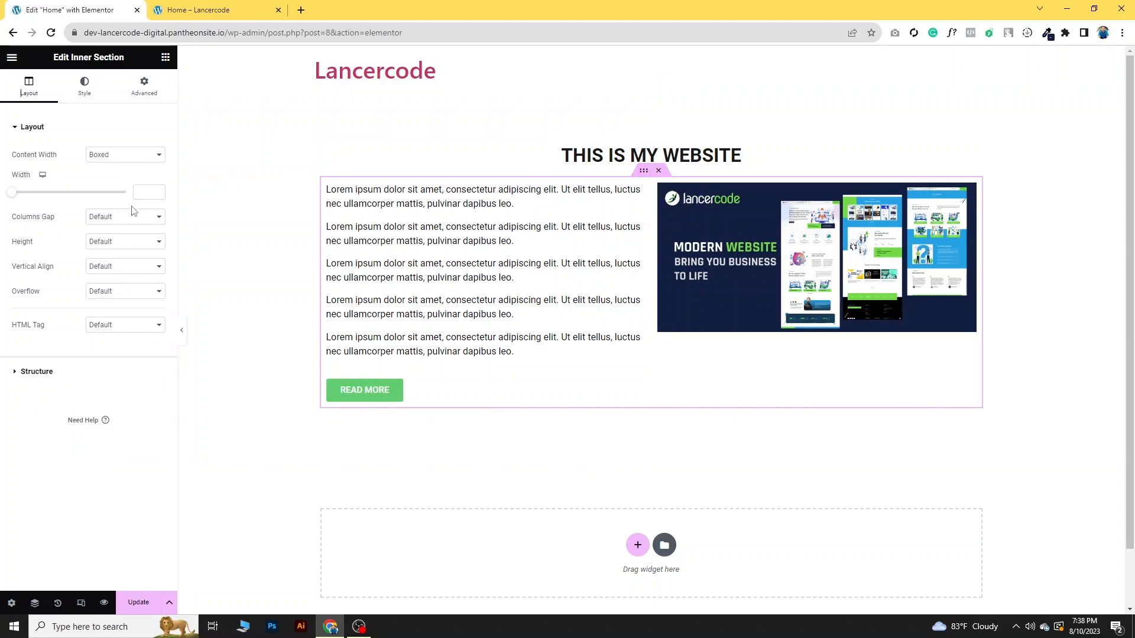
left_click(118, 241)
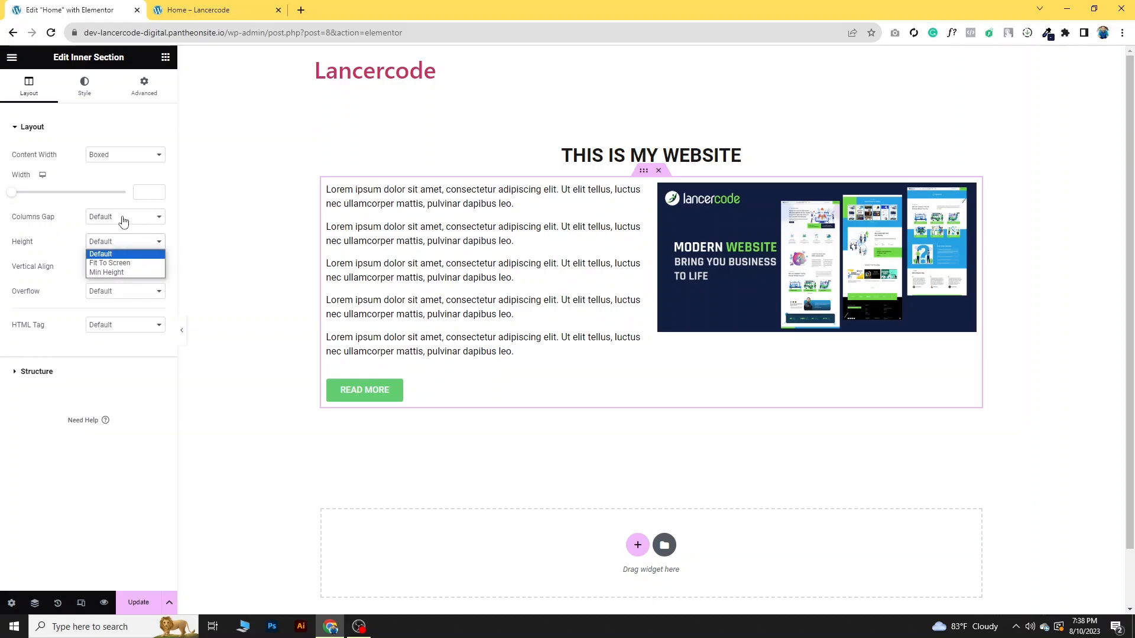
left_click(122, 220)
left_click(123, 218)
left_click(111, 266)
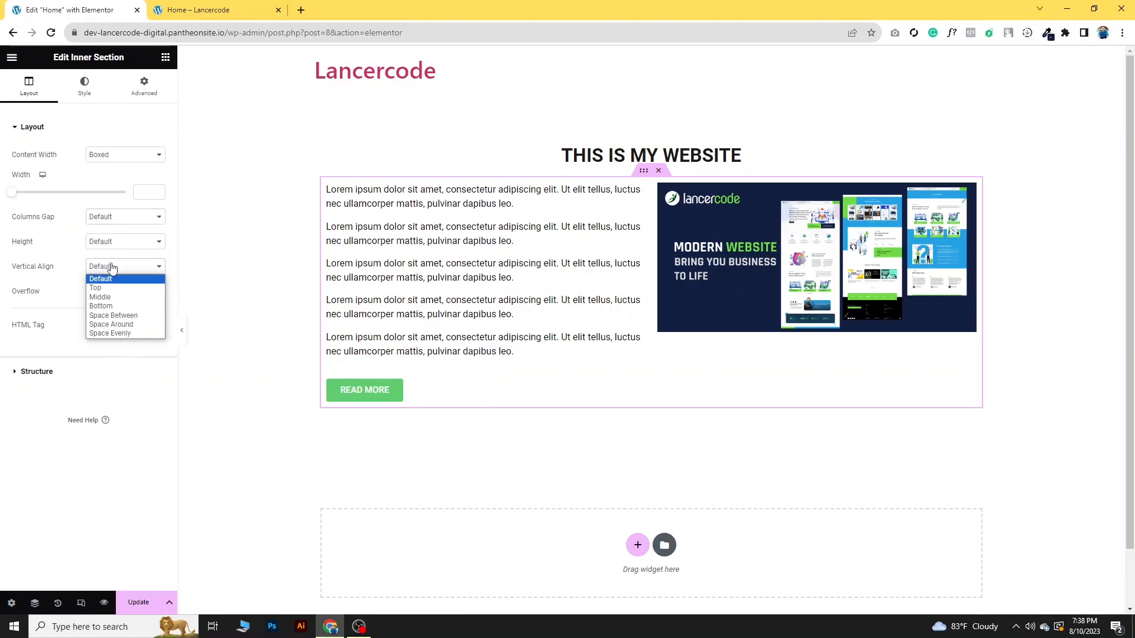
left_click(101, 297)
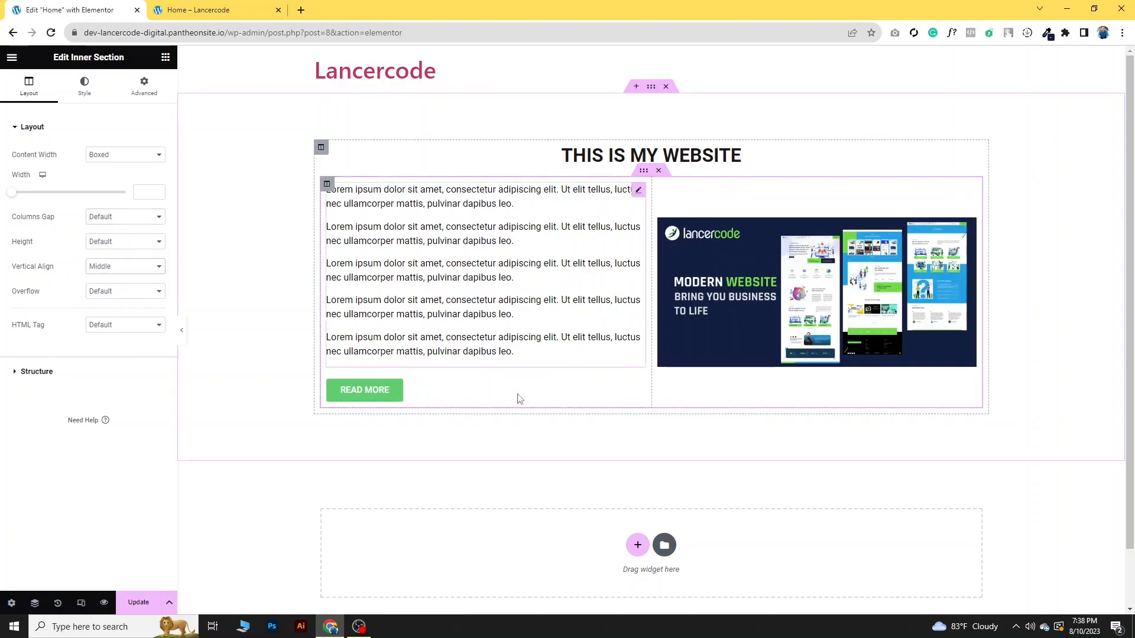
left_click(132, 602)
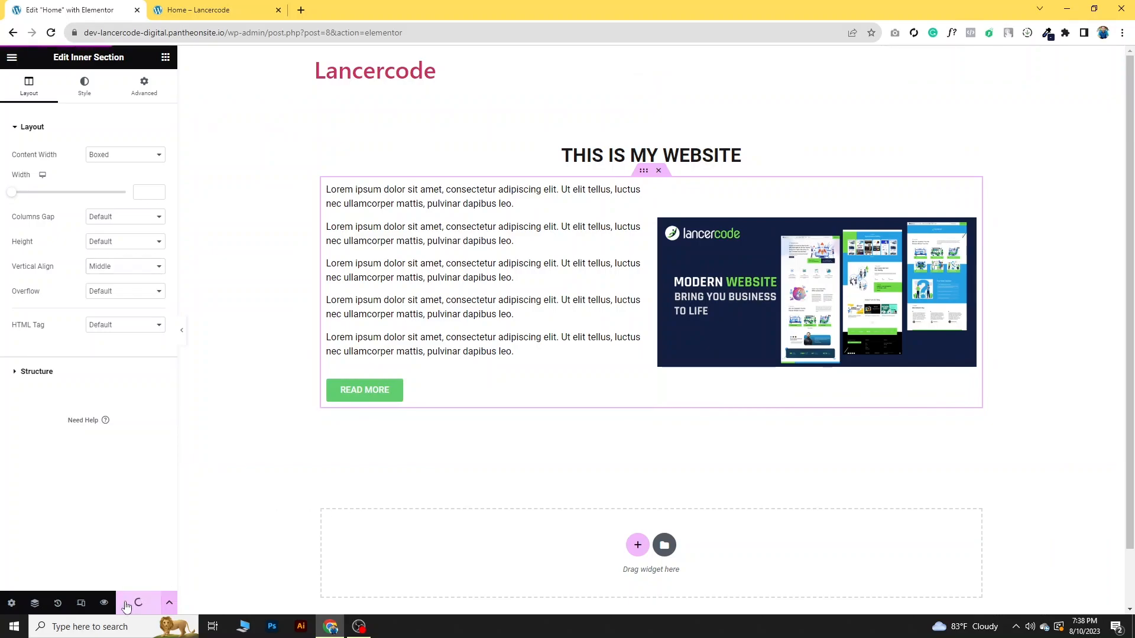
- Reload the published Home page, check its heading, text, image and button, and close that page
left_click(177, 10)
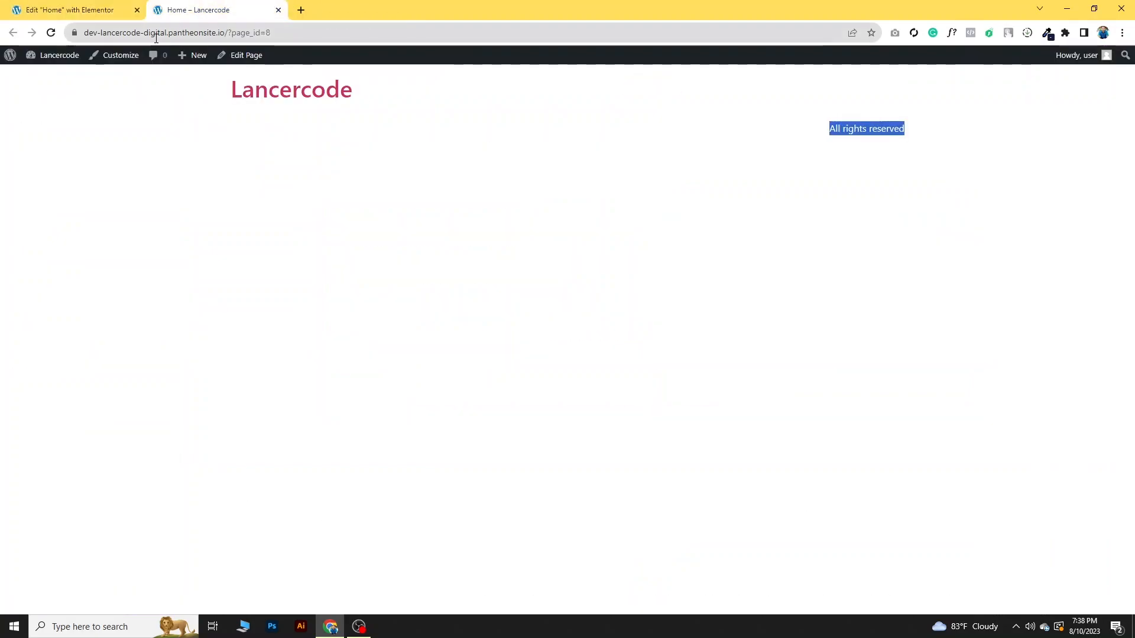
key("F5")
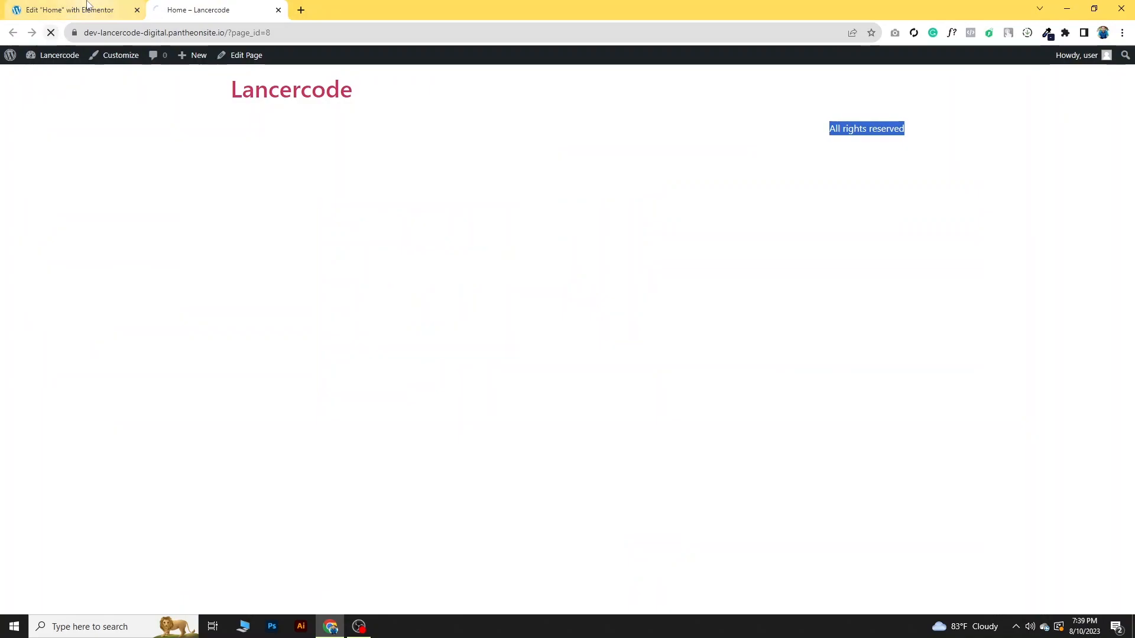
left_click(88, 7)
left_click(253, 10)
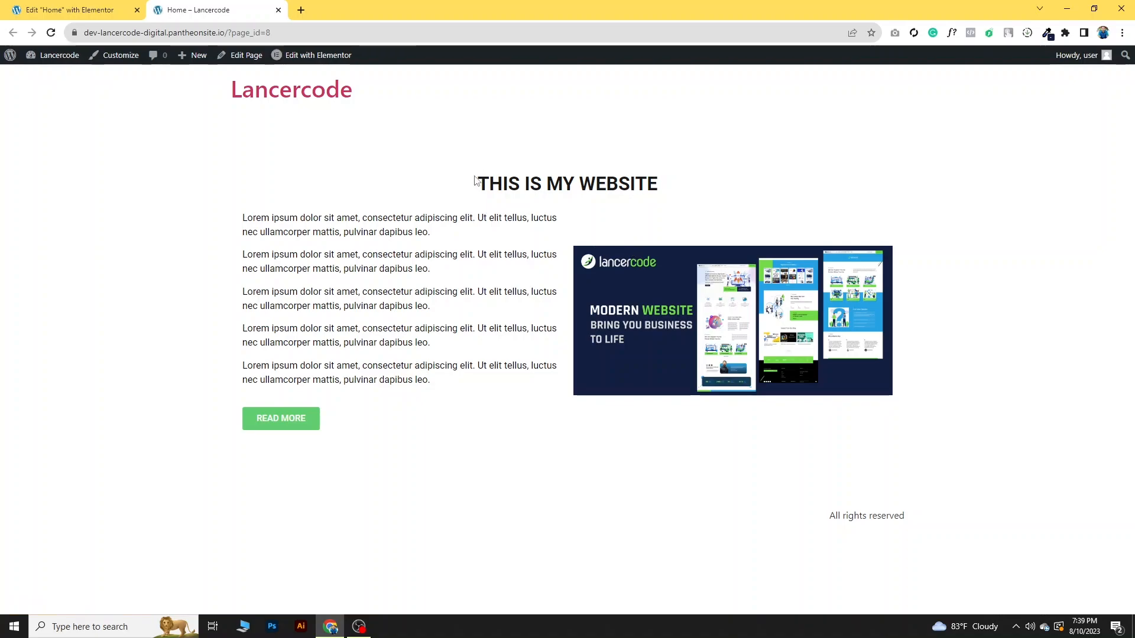
left_click_drag(475, 181, 704, 199)
left_click_drag(475, 184, 727, 185)
left_click_drag(243, 217, 530, 385)
left_click_drag(615, 303, 731, 248)
left_click(410, 425)
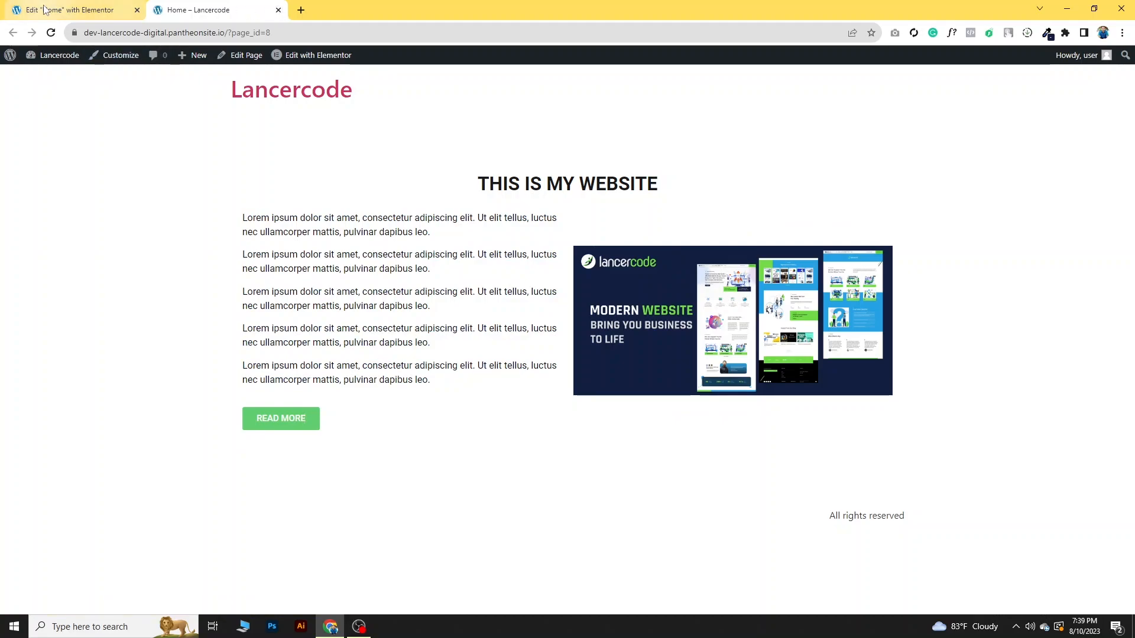
left_click(278, 10)
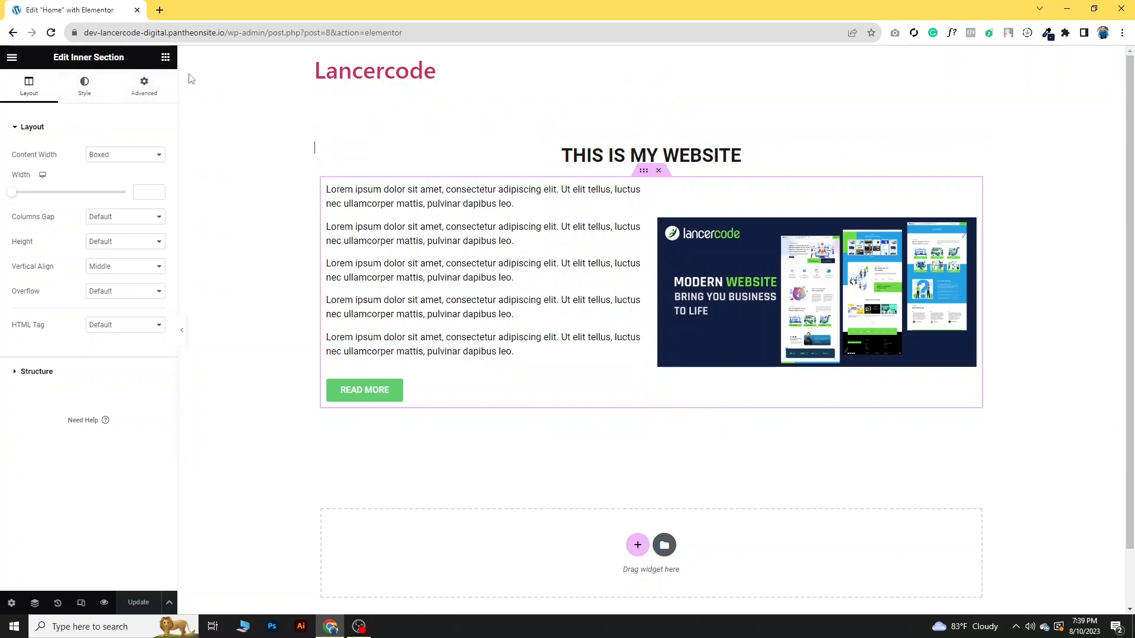
- Place a Google Maps widget below the inner section, set its location to Lancercode, and update the page
left_click(166, 58)
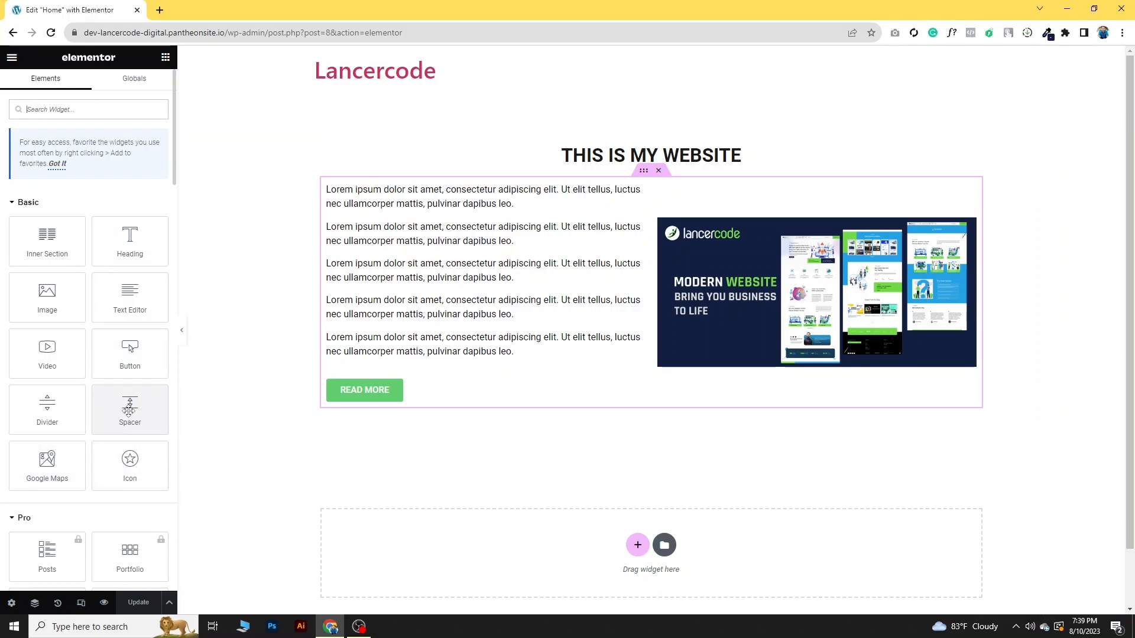
scroll(107, 336, "down", 1)
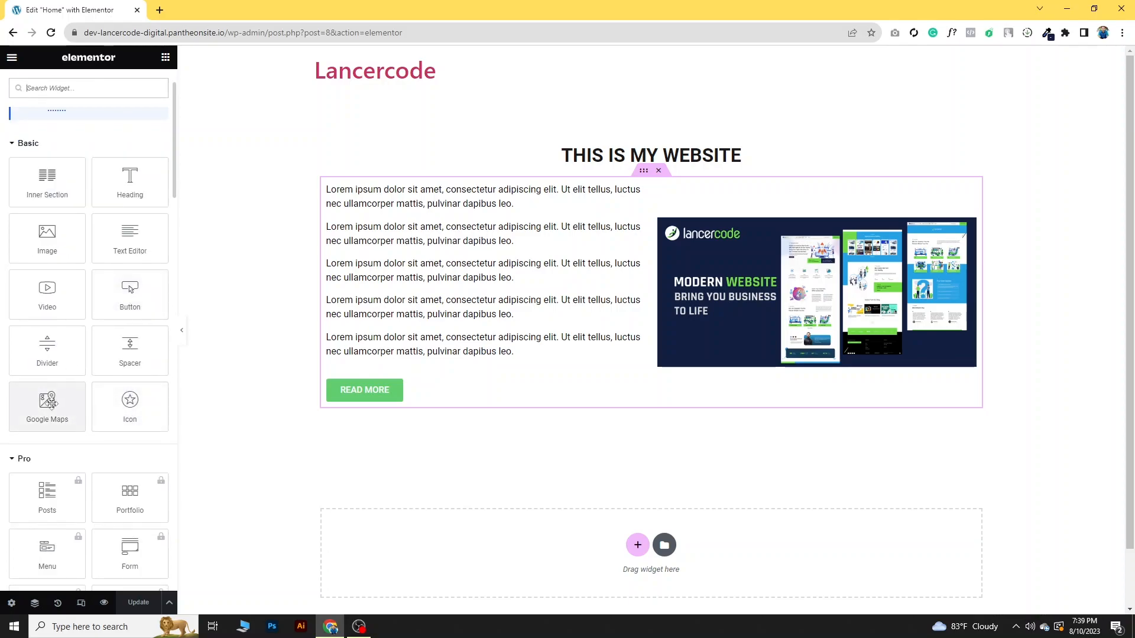
left_click_drag(47, 401, 816, 394)
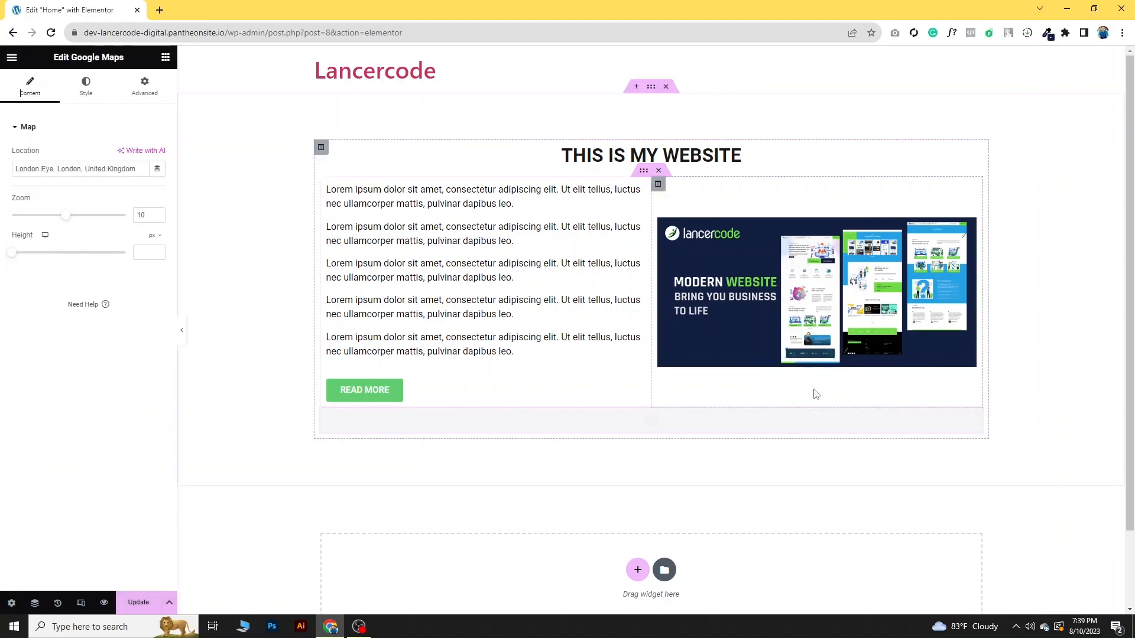
triple_click(137, 169)
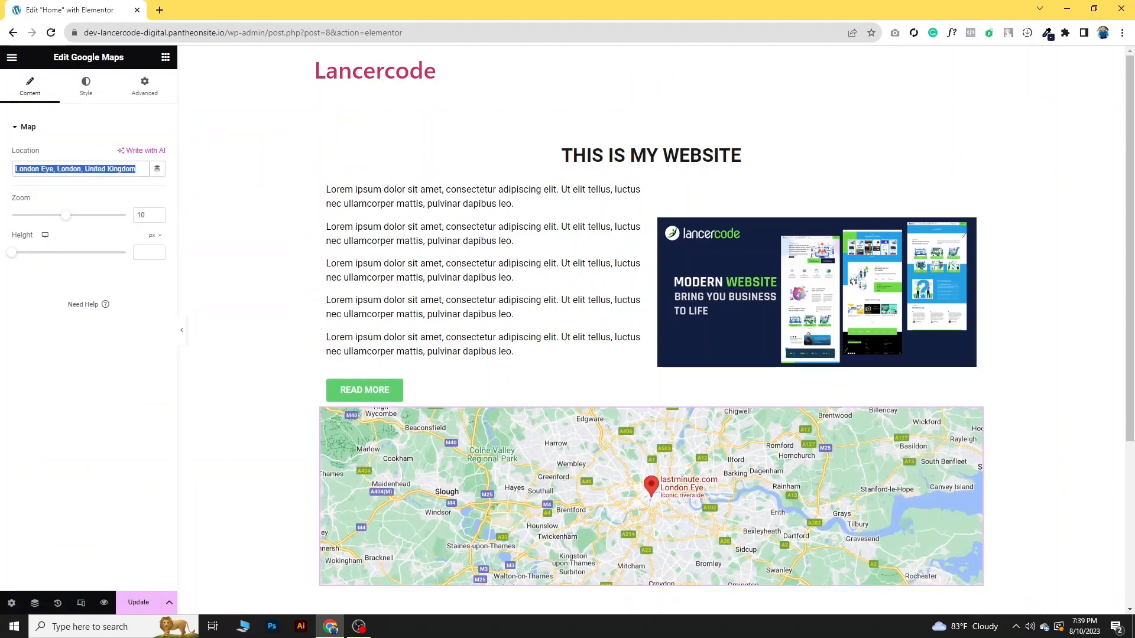
type("Lance")
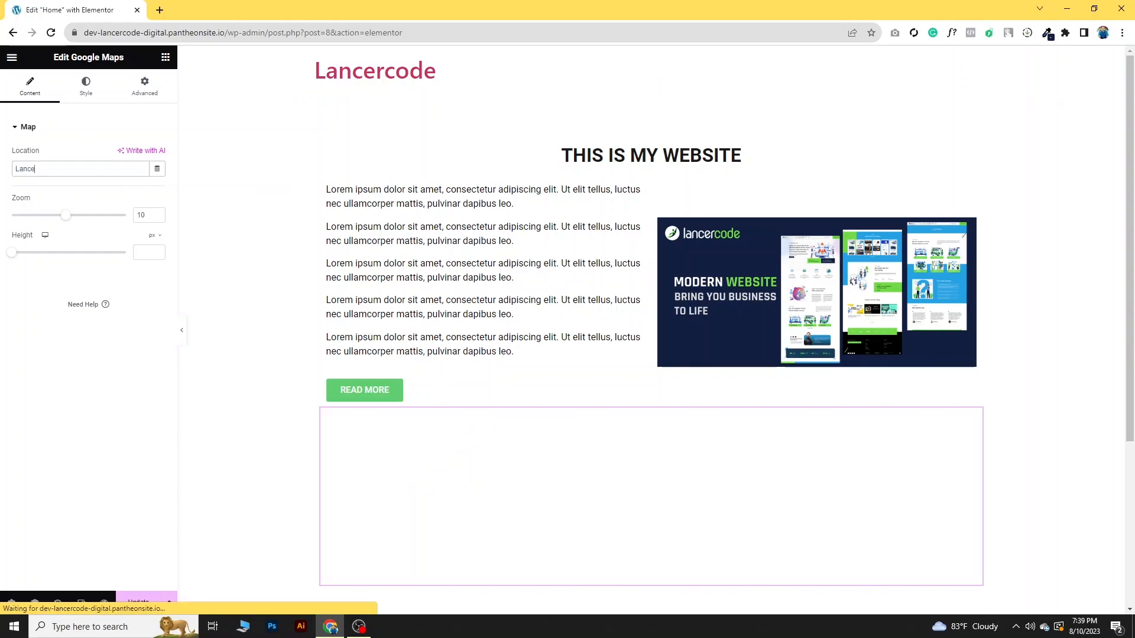
type("rcode")
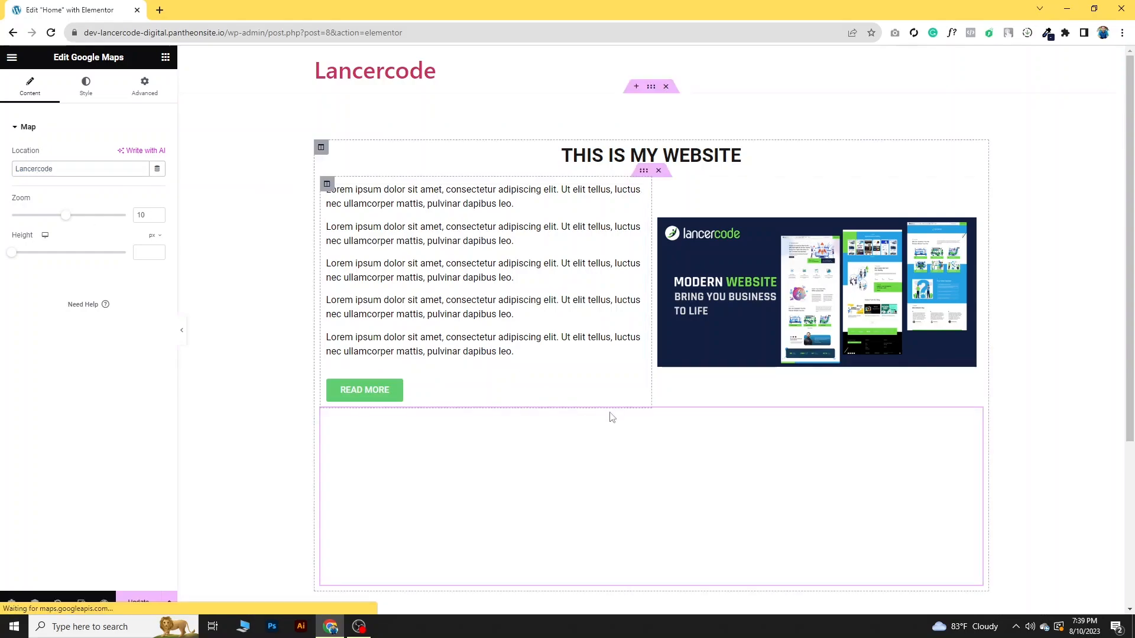
scroll(675, 408, "down", 3)
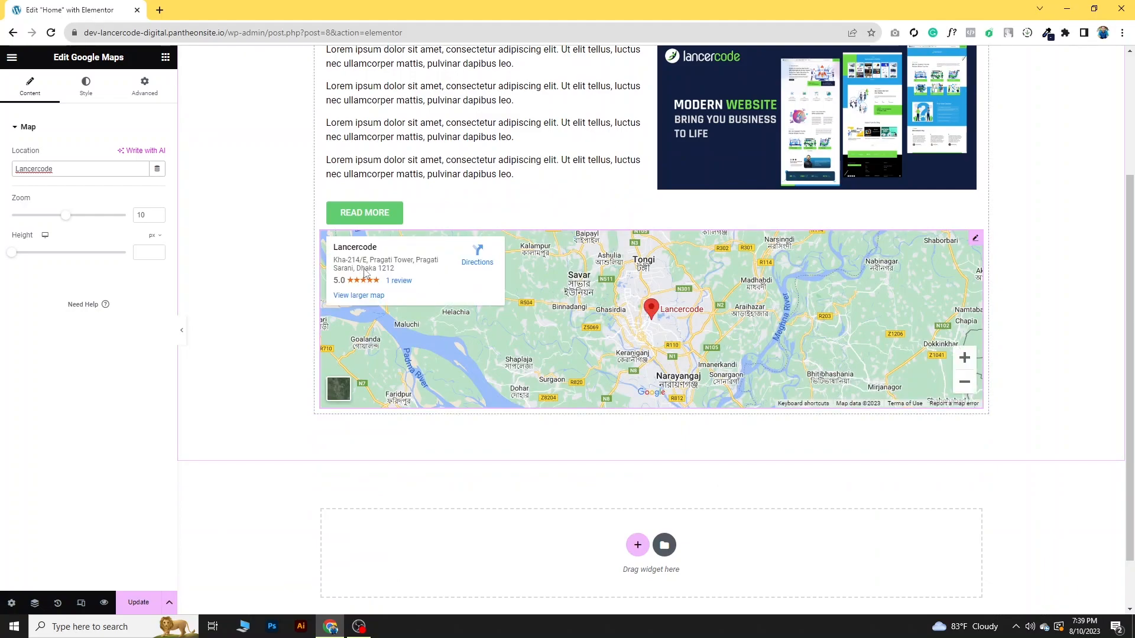
scroll(697, 331, "up", 1)
scroll(697, 331, "down", 1)
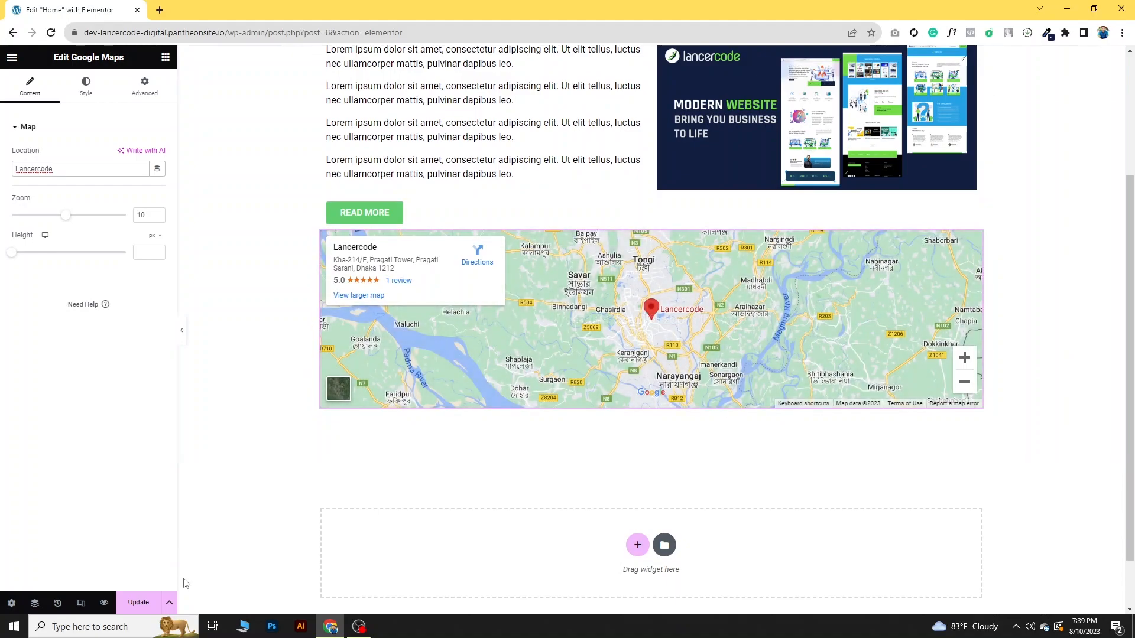
scroll(466, 395, "up", 3)
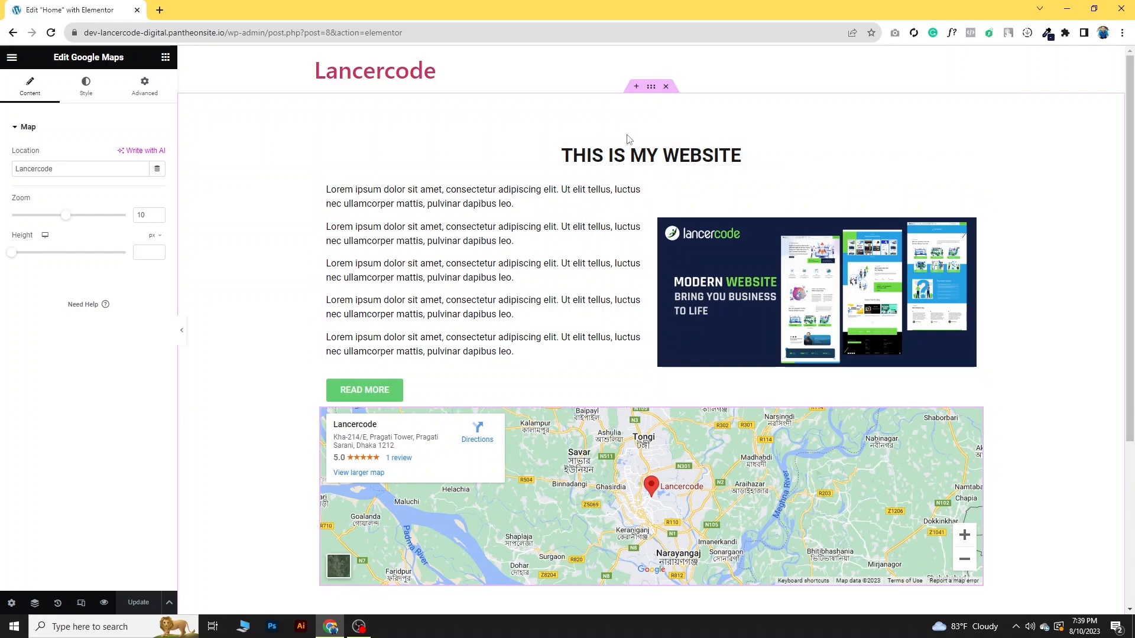
scroll(593, 209, "down", 1)
scroll(592, 209, "down", 3)
scroll(496, 286, "up", 4)
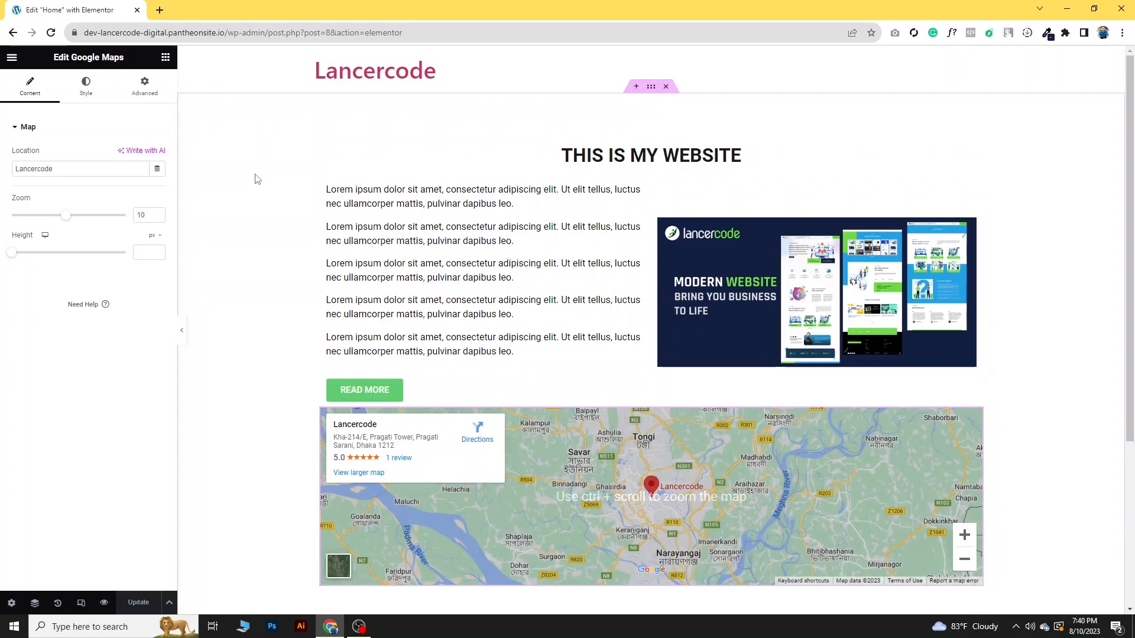
scroll(687, 324, "down", 4)
scroll(686, 326, "up", 4)
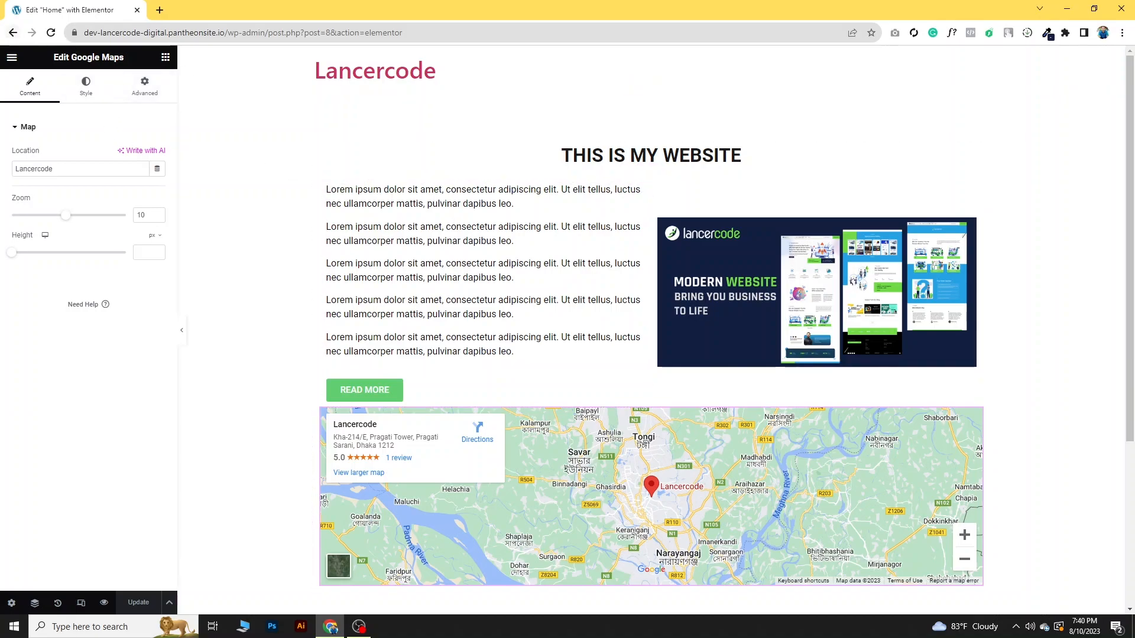
- Leave the Elementor editor for the WordPress dashboard and view the site's front page in a new browser tab
left_click(13, 33)
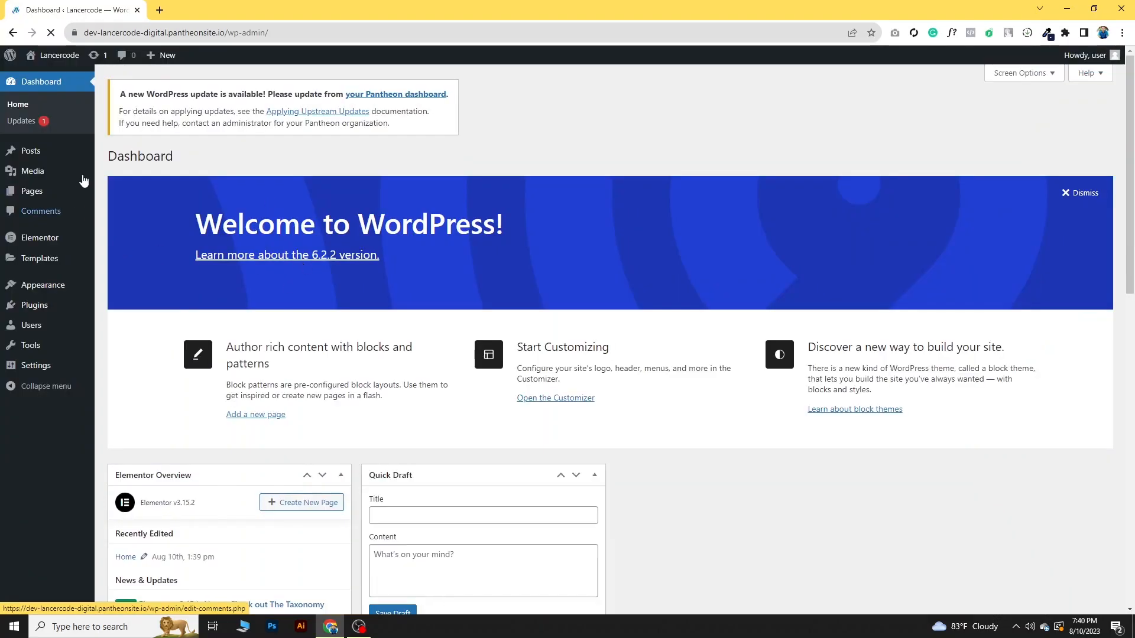
mouse_move(55, 55)
right_click(48, 76)
left_click(83, 85)
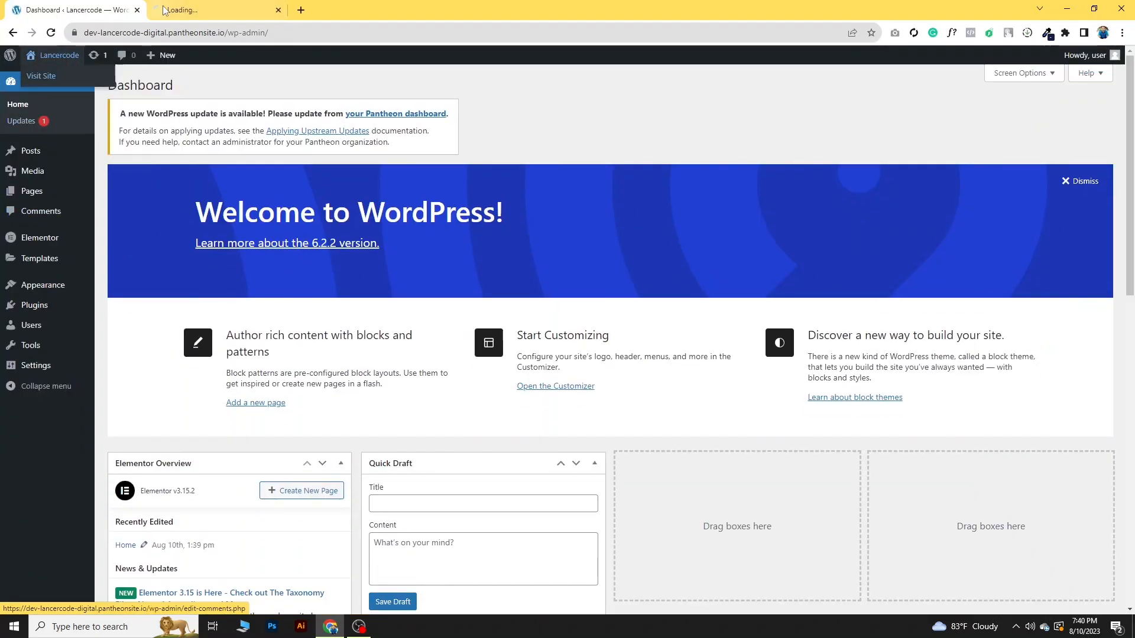
left_click(166, 9)
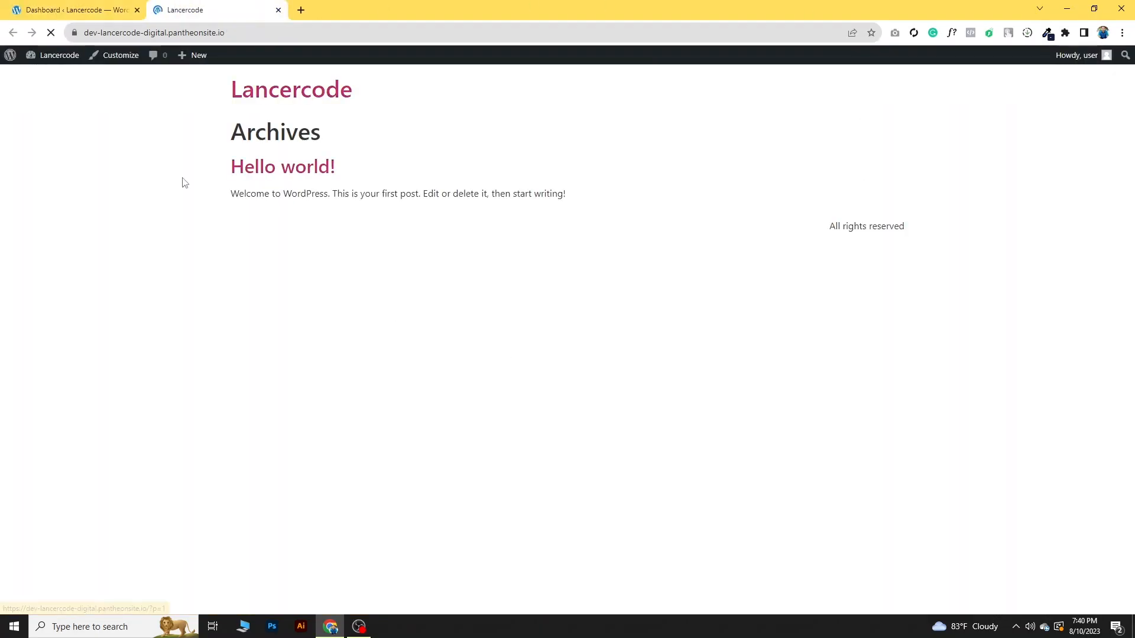
- Open the list of all pages from the dashboard in a new browser tab and check the Home page entry
left_click(40, 4)
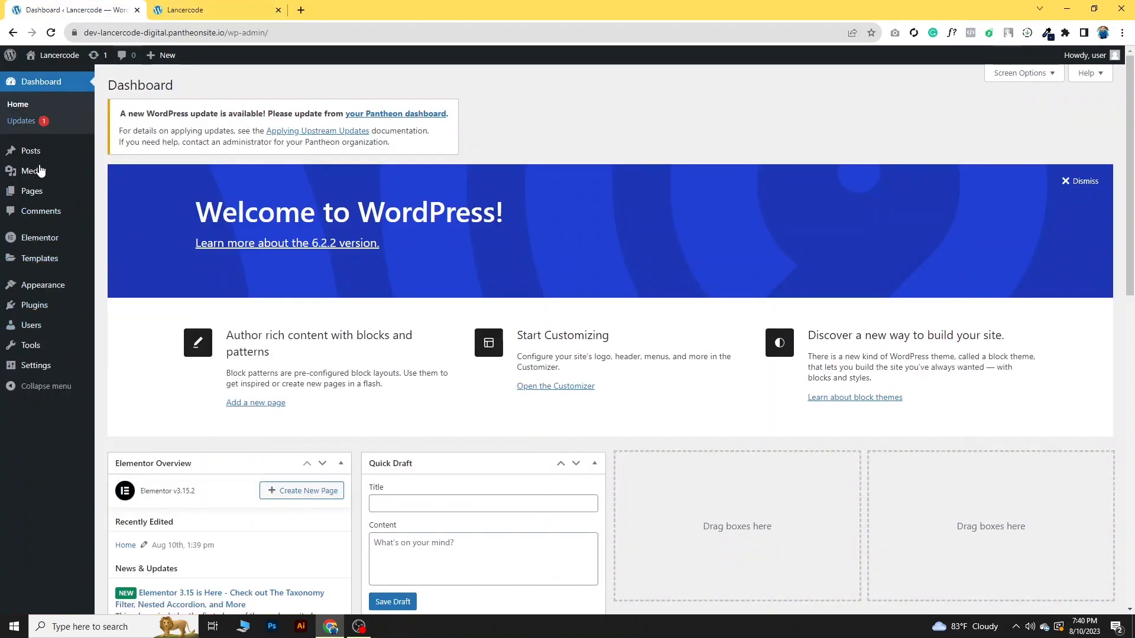
mouse_move(40, 201)
right_click(114, 199)
left_click(139, 203)
left_click(393, 5)
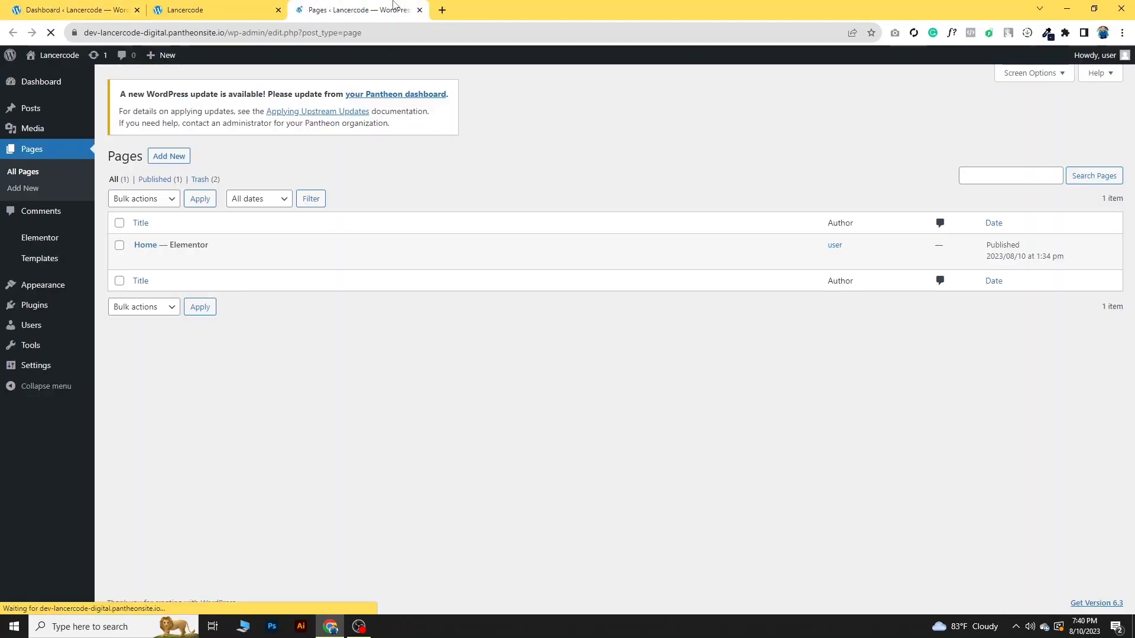
mouse_move(164, 253)
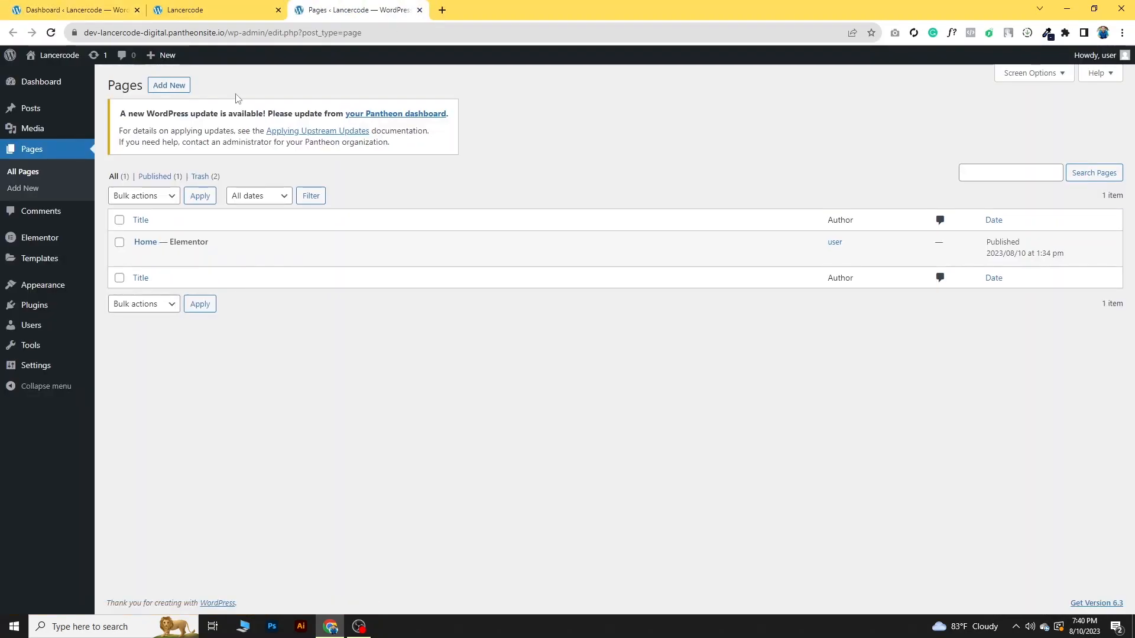
- In the Reading settings, make the homepage display a static page, choose Home as the homepage, and save the changes
left_click(67, 9)
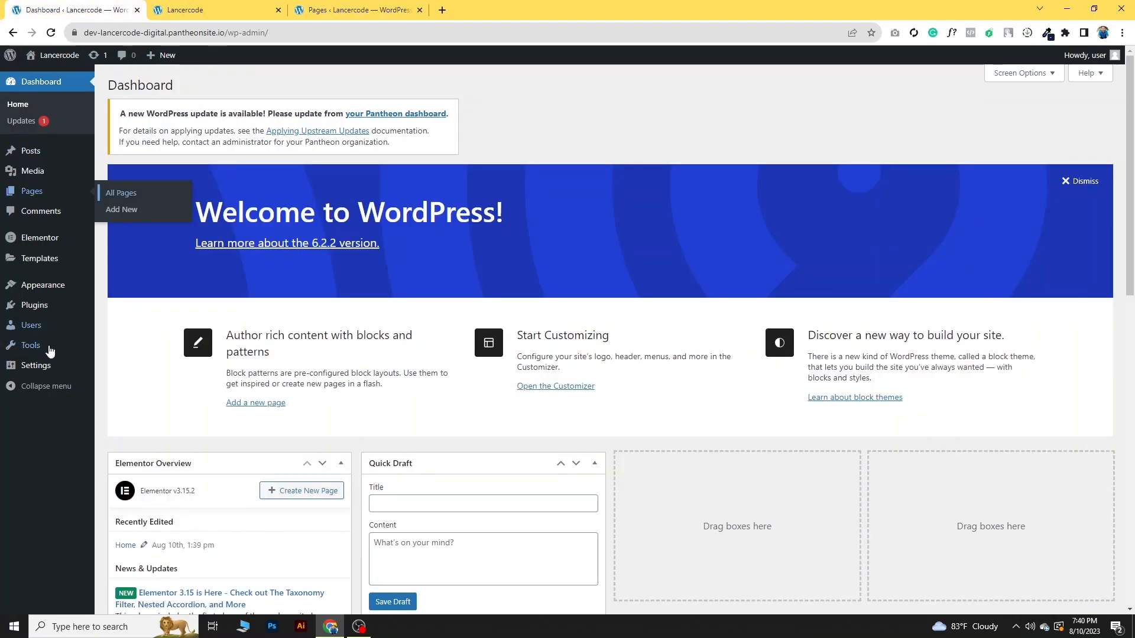
mouse_move(34, 369)
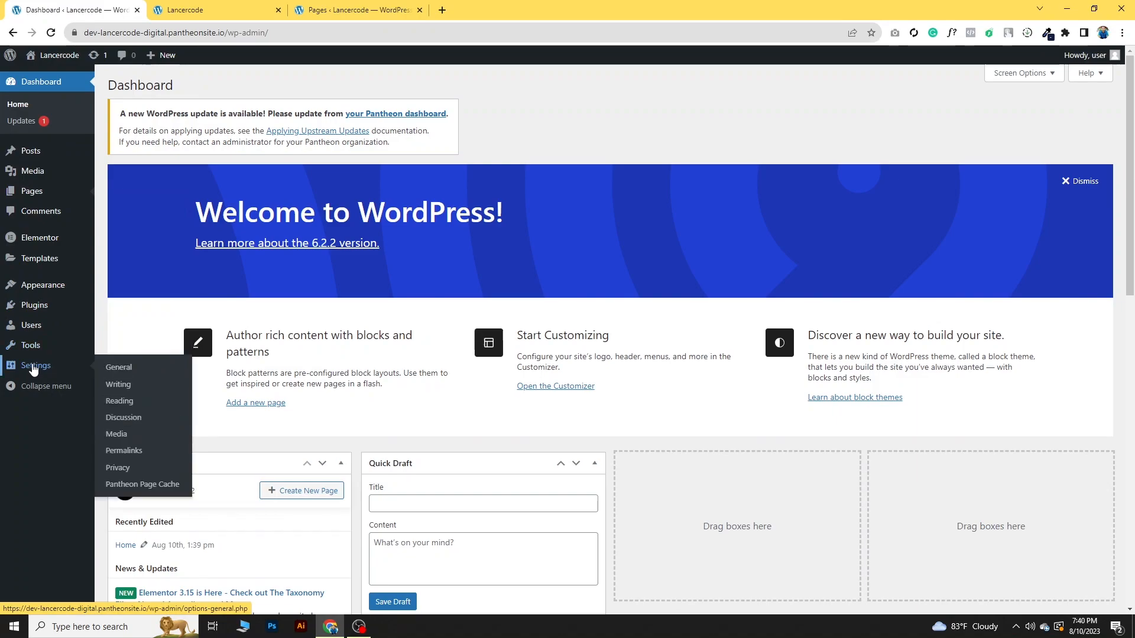
left_click(123, 402)
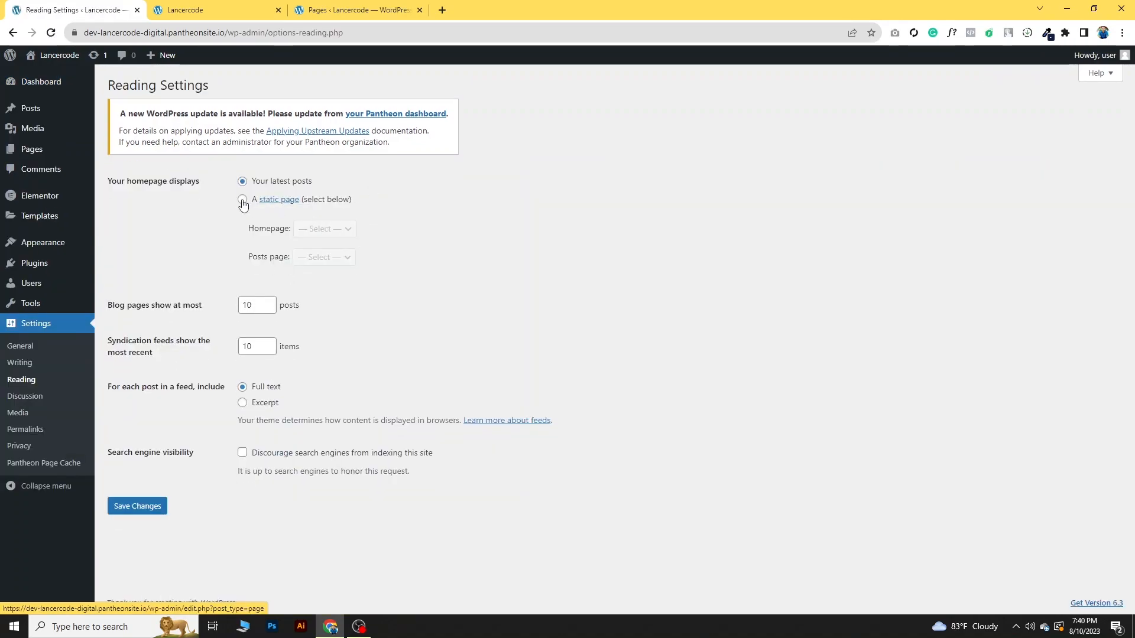
left_click(242, 200)
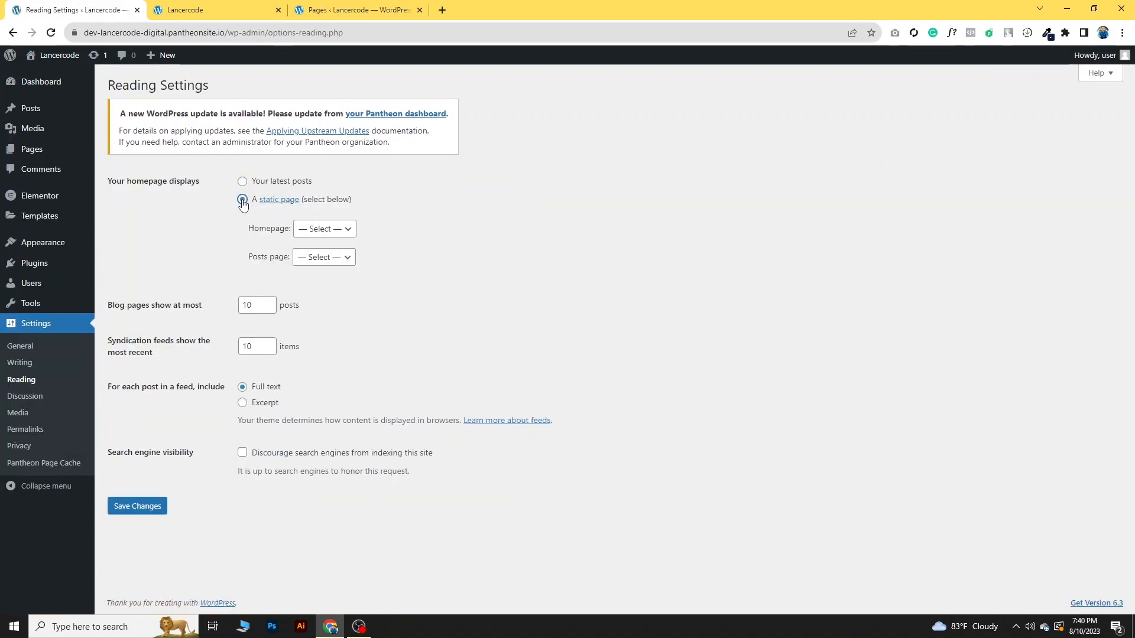
left_click(346, 235)
left_click(324, 254)
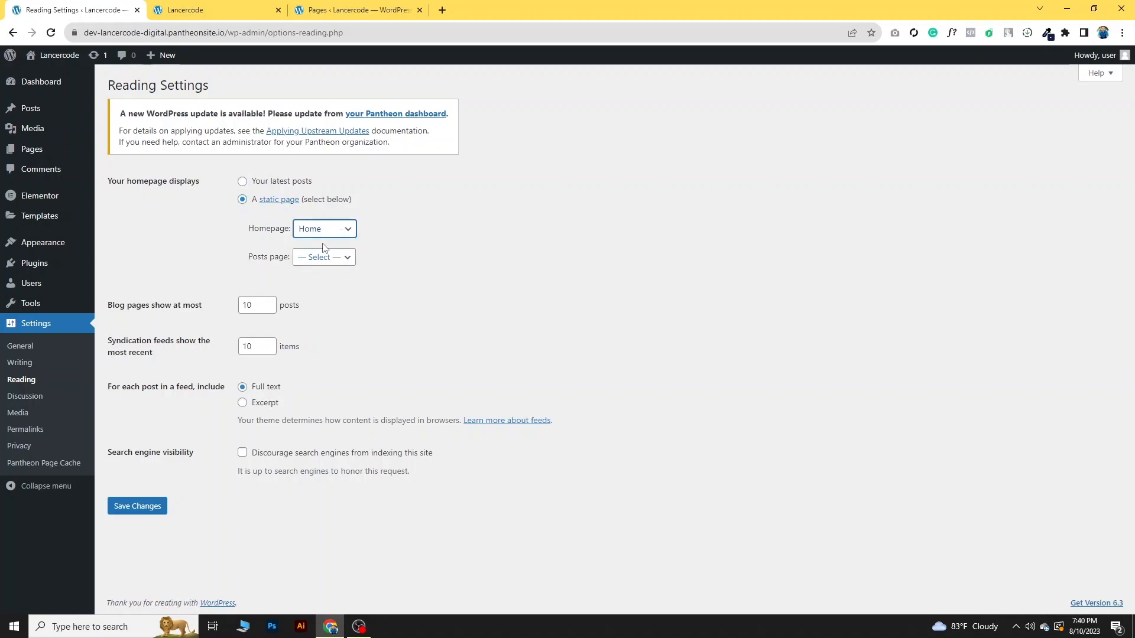
left_click(140, 509)
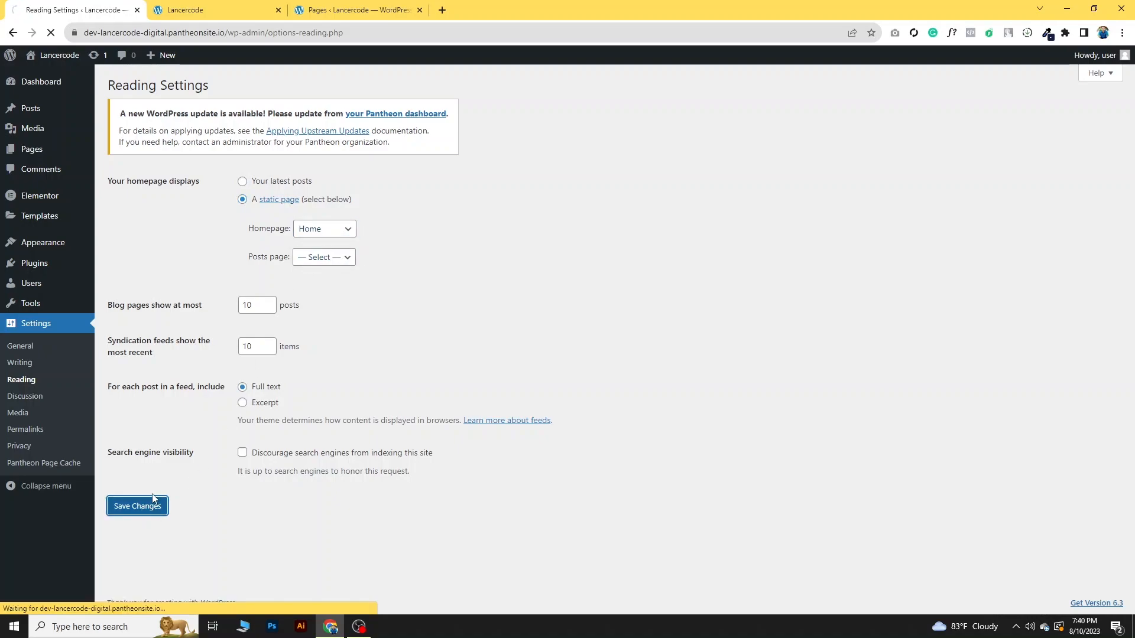
- Reload the site's front page in its browser tab and close the list of all pages
left_click(328, 6)
left_click(265, 10)
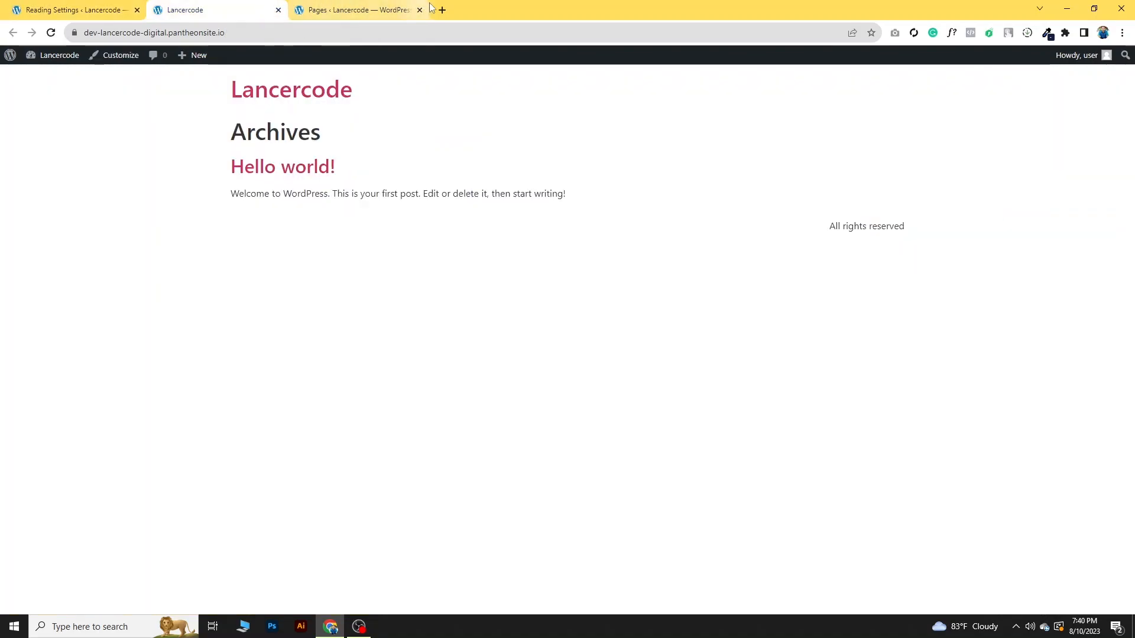
left_click(52, 33)
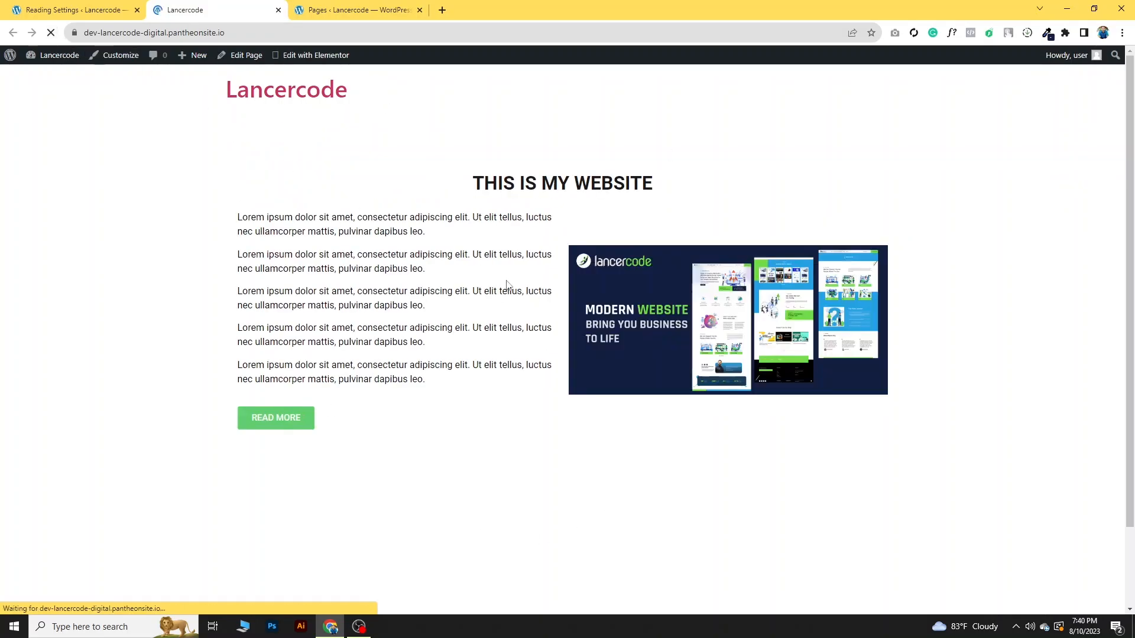
left_click(359, 10)
left_click(419, 10)
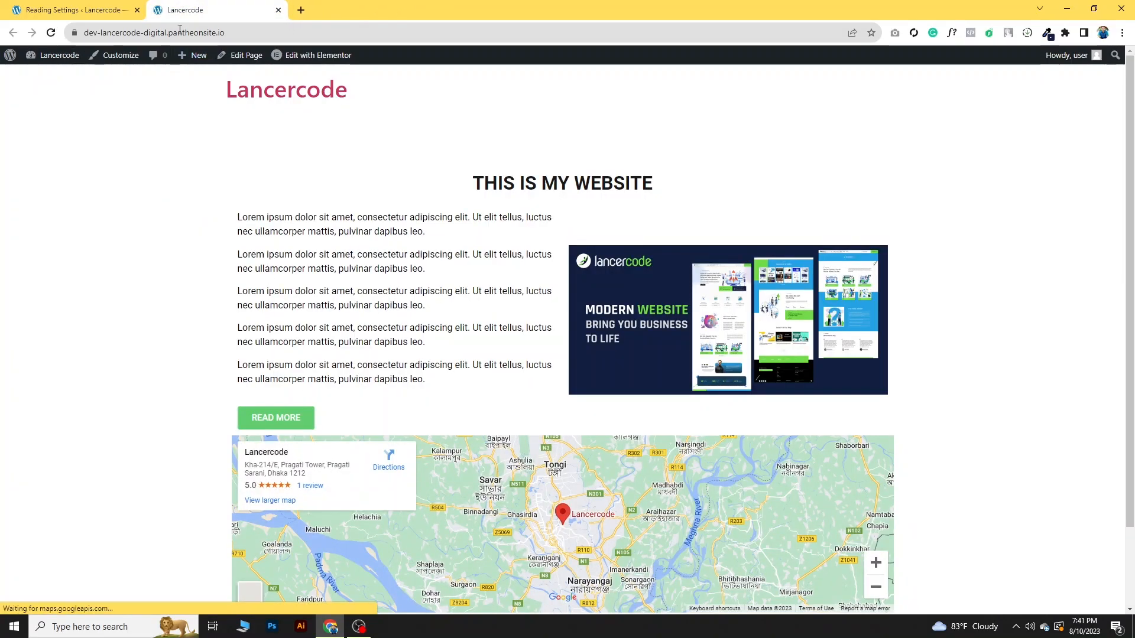
- Examine the front page's heading, text paragraphs, image and map
scroll(445, 355, "down", 3)
left_click_drag(344, 128, 526, 121)
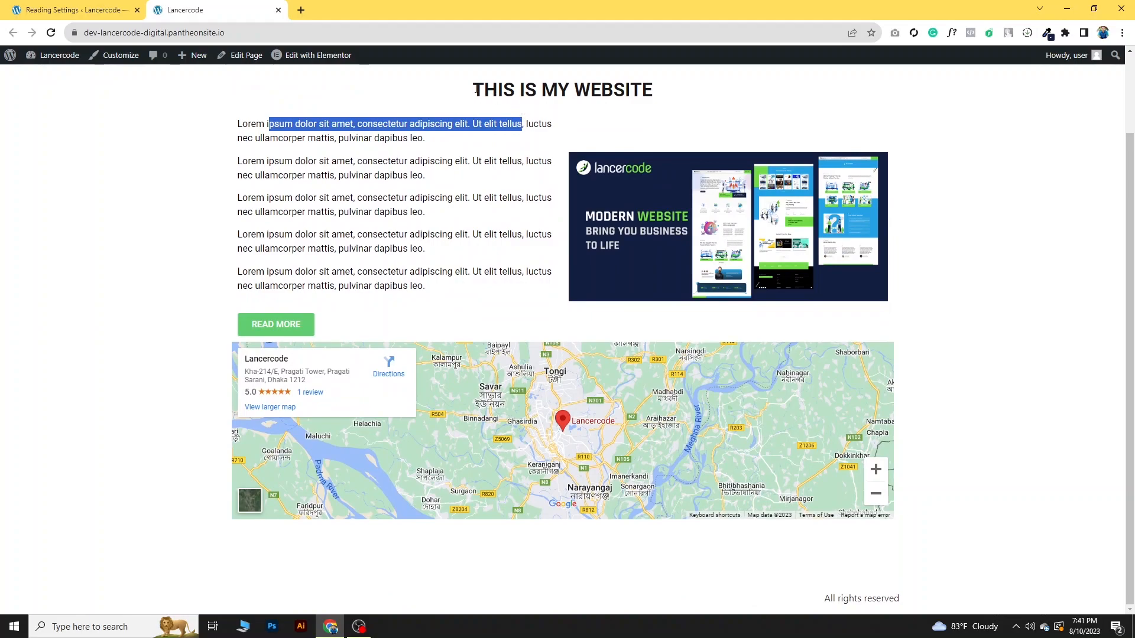
left_click_drag(469, 89, 757, 91)
scroll(263, 177, "up", 1)
left_click_drag(238, 182, 456, 327)
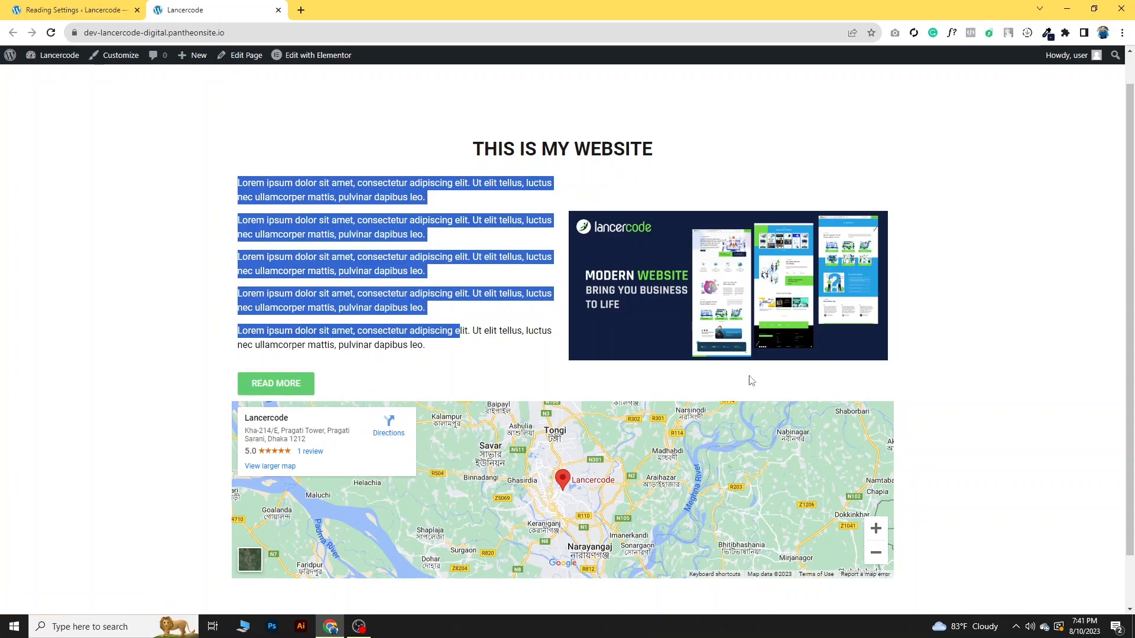
- Open the front page for editing with Elementor in a new browser tab and switch to it
left_click(86, 6)
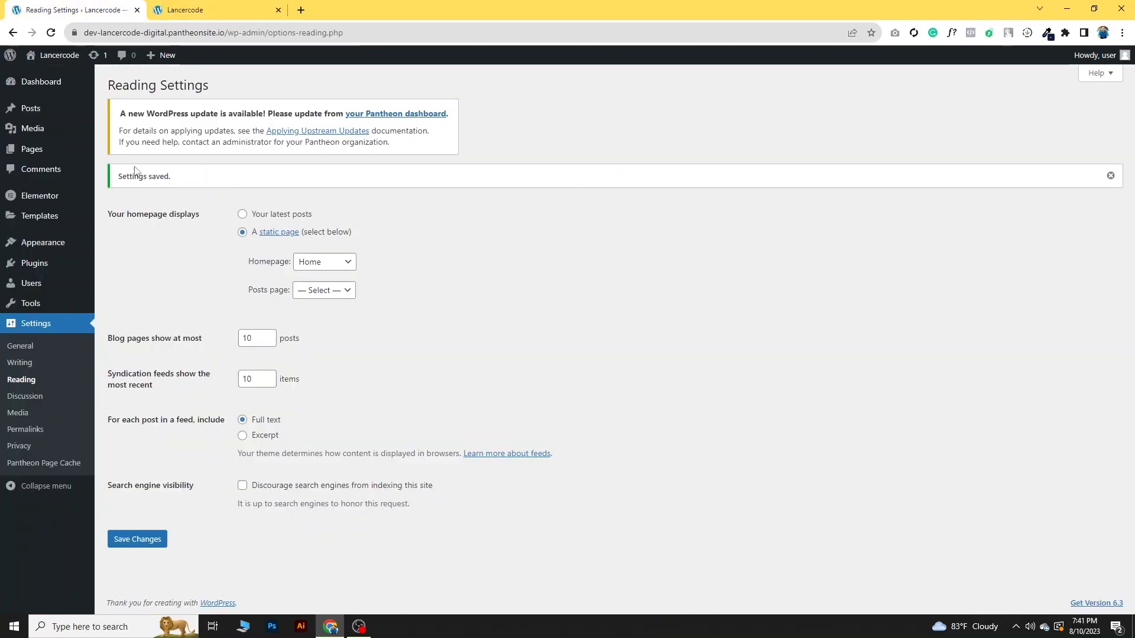
left_click(178, 10)
right_click(298, 58)
left_click(313, 66)
left_click(316, 10)
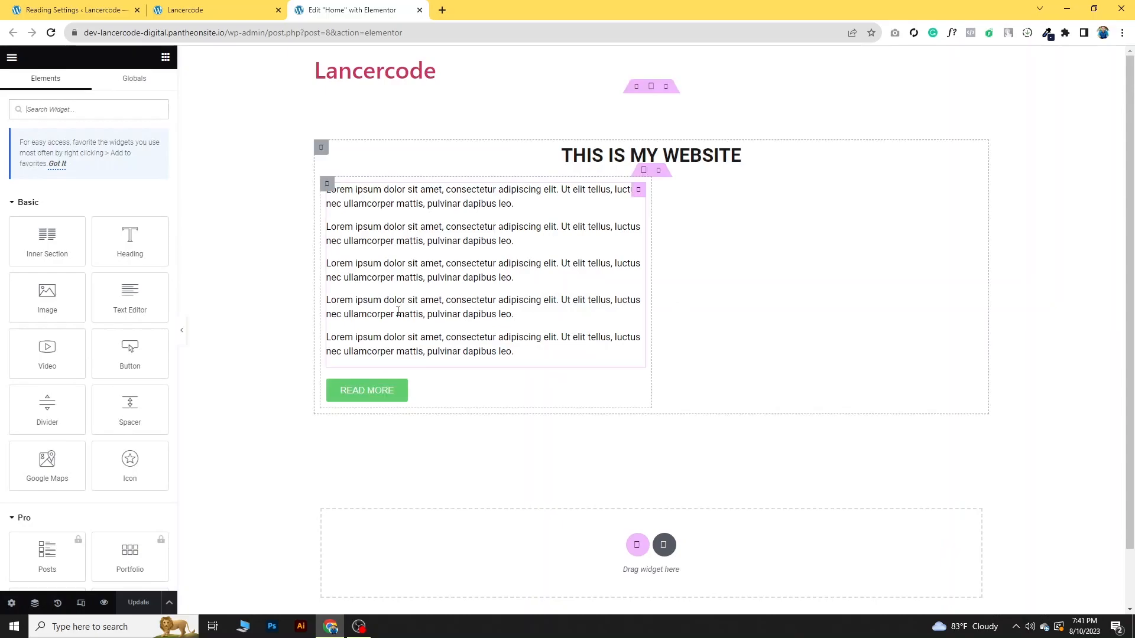
- Look through the locked Pro widgets in the Elementor widget list, such as Form, Price Table and Countdown
scroll(269, 371, "down", 3)
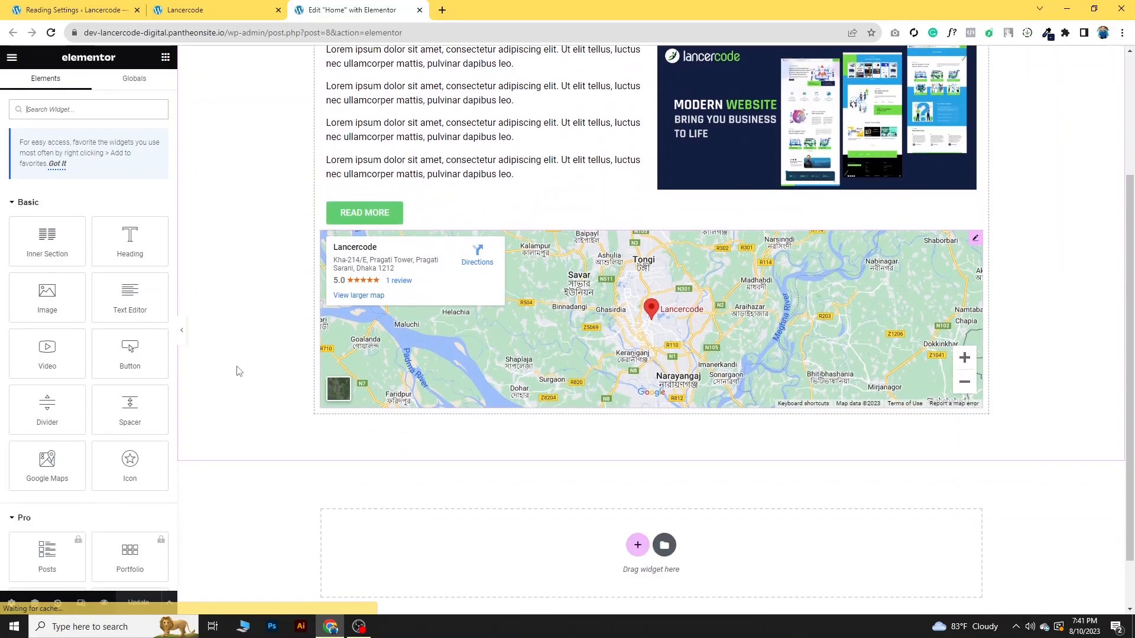
scroll(269, 371, "down", 1)
scroll(130, 350, "down", 4)
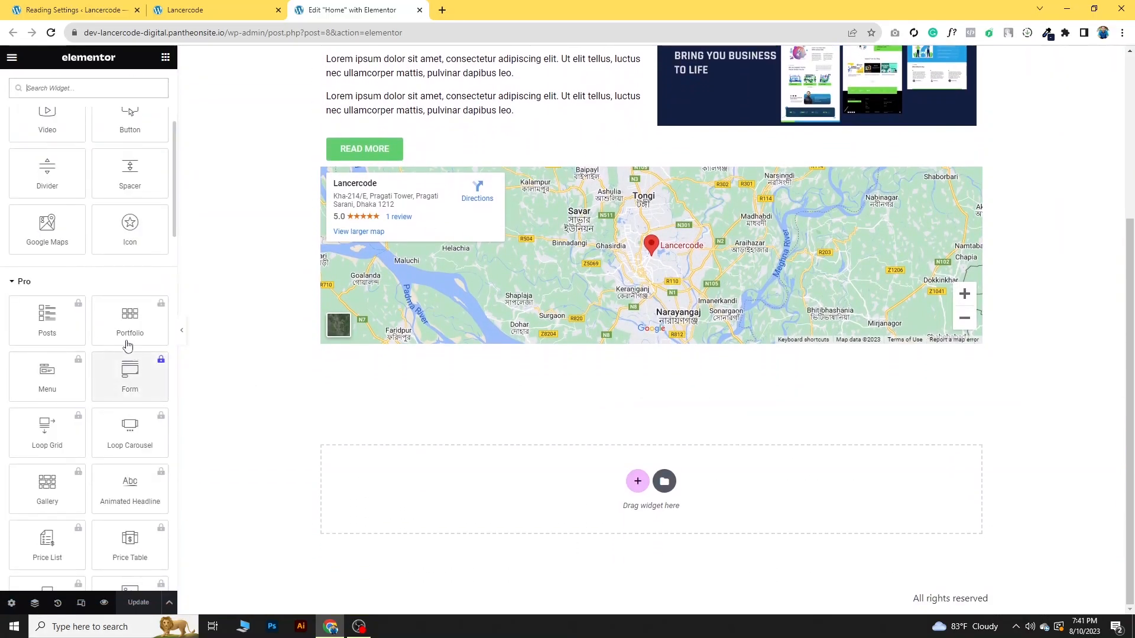
scroll(131, 349, "down", 1)
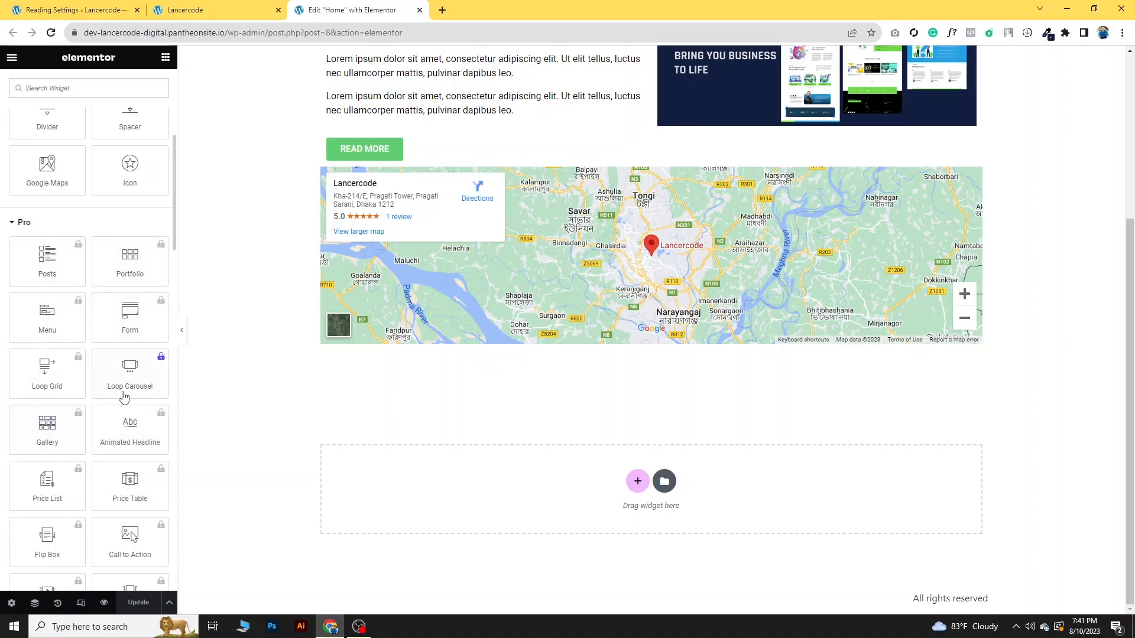
scroll(122, 387, "down", 6)
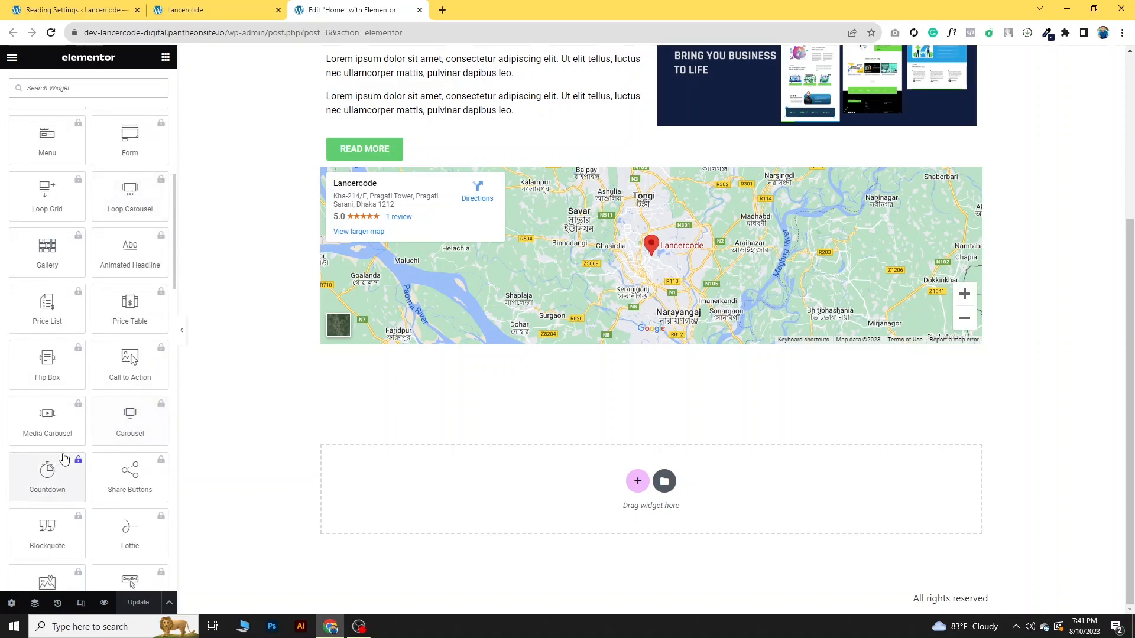
scroll(133, 473, "up", 12)
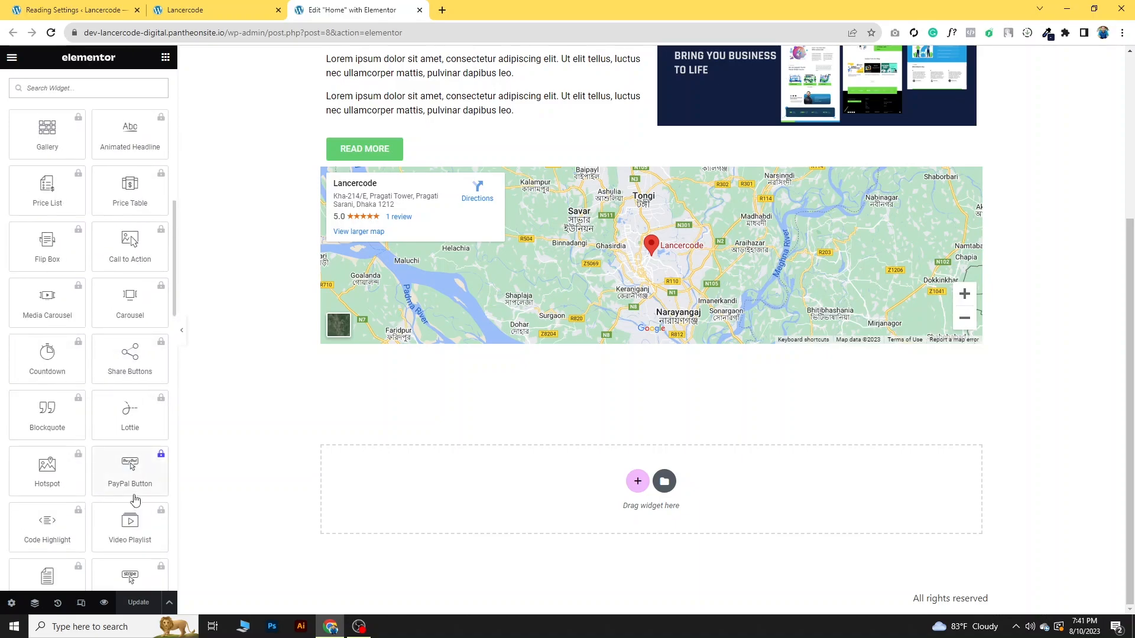
scroll(721, 331, "up", 4)
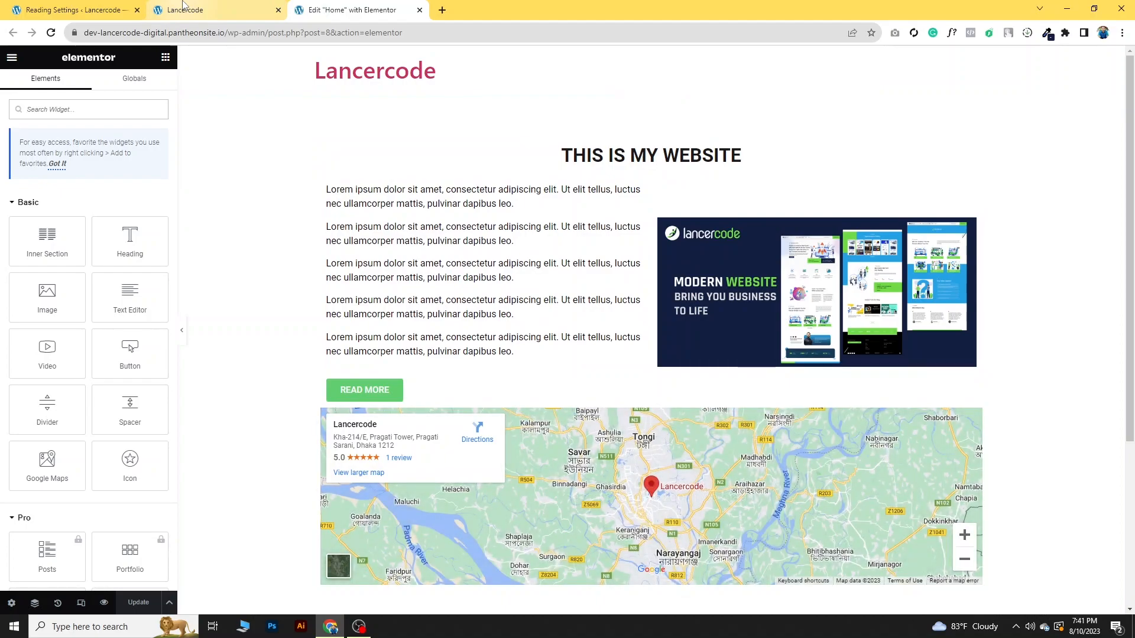
left_click(184, 8)
left_click(311, 9)
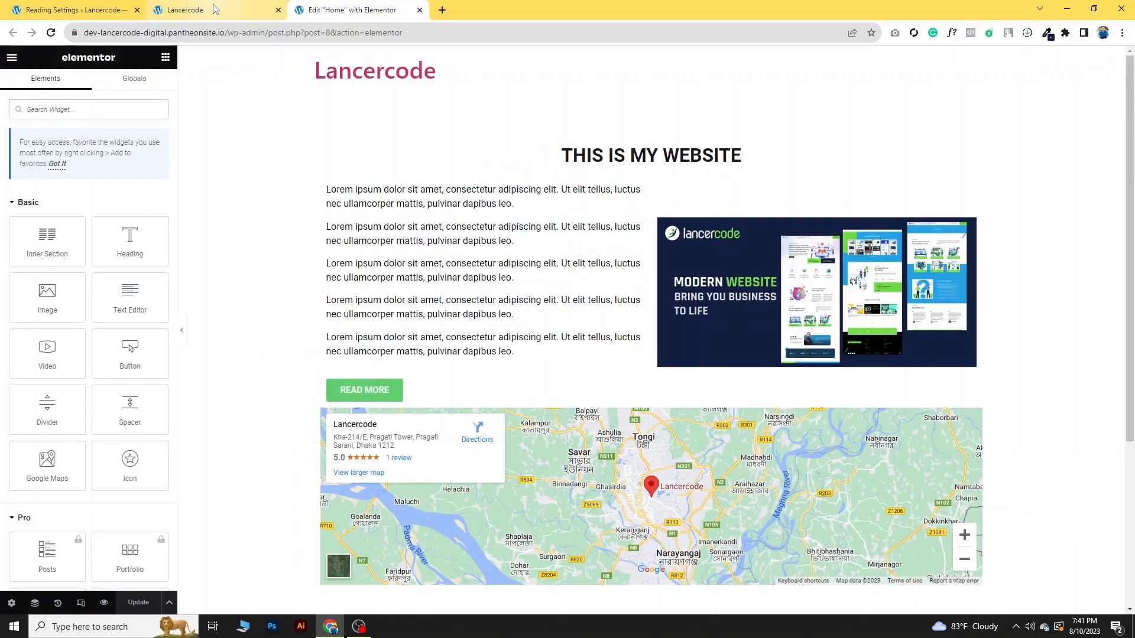
left_click(215, 8)
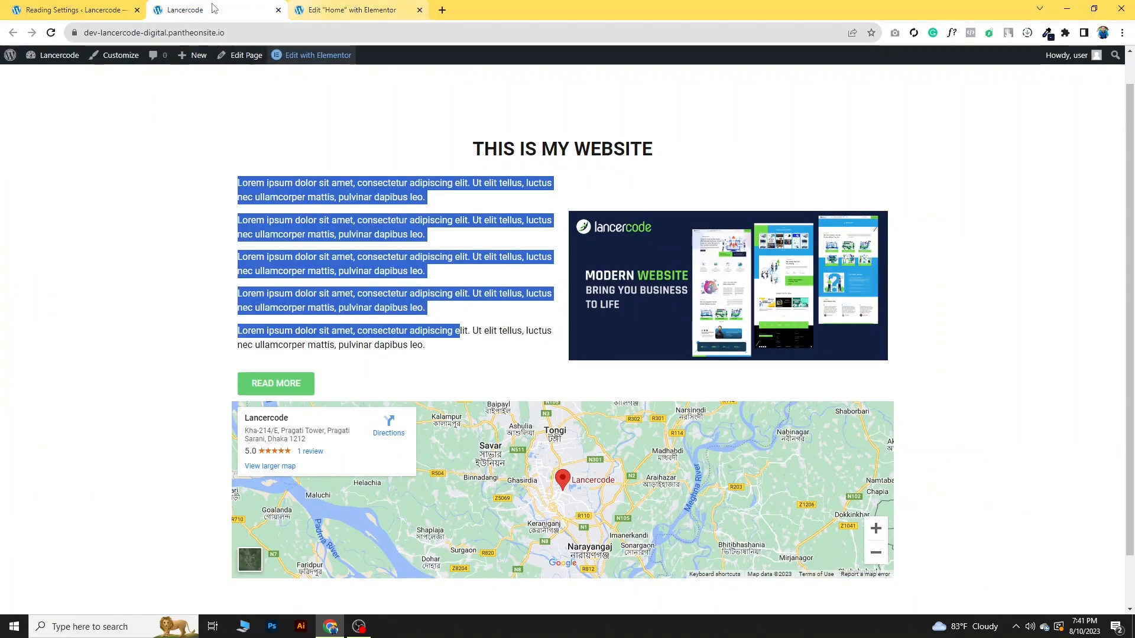
left_click(101, 4)
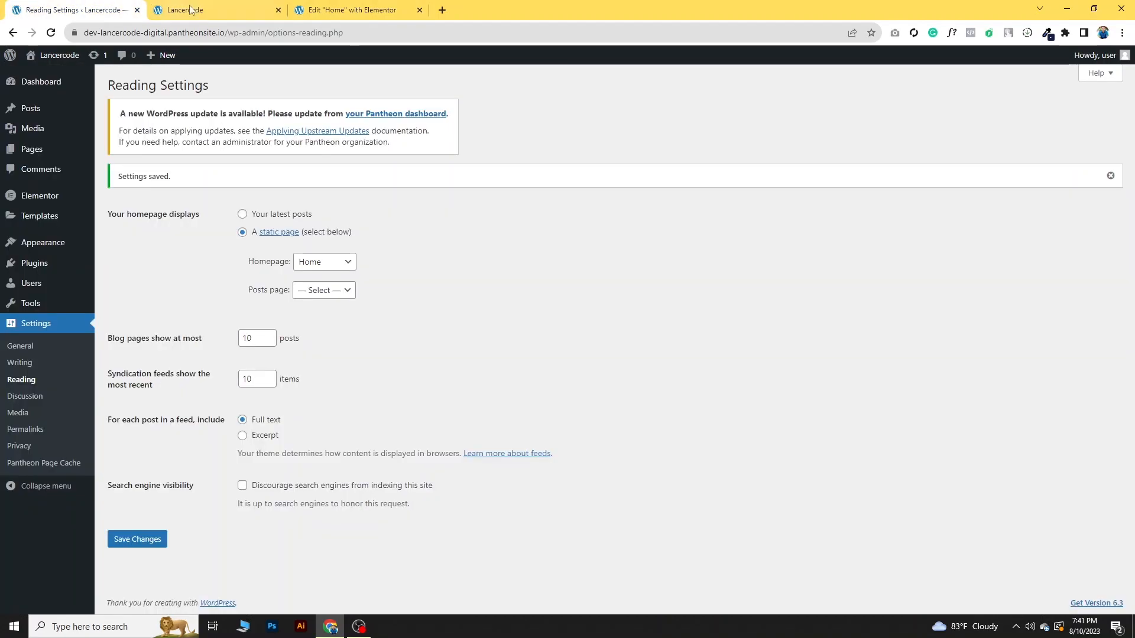
mouse_move(224, 9)
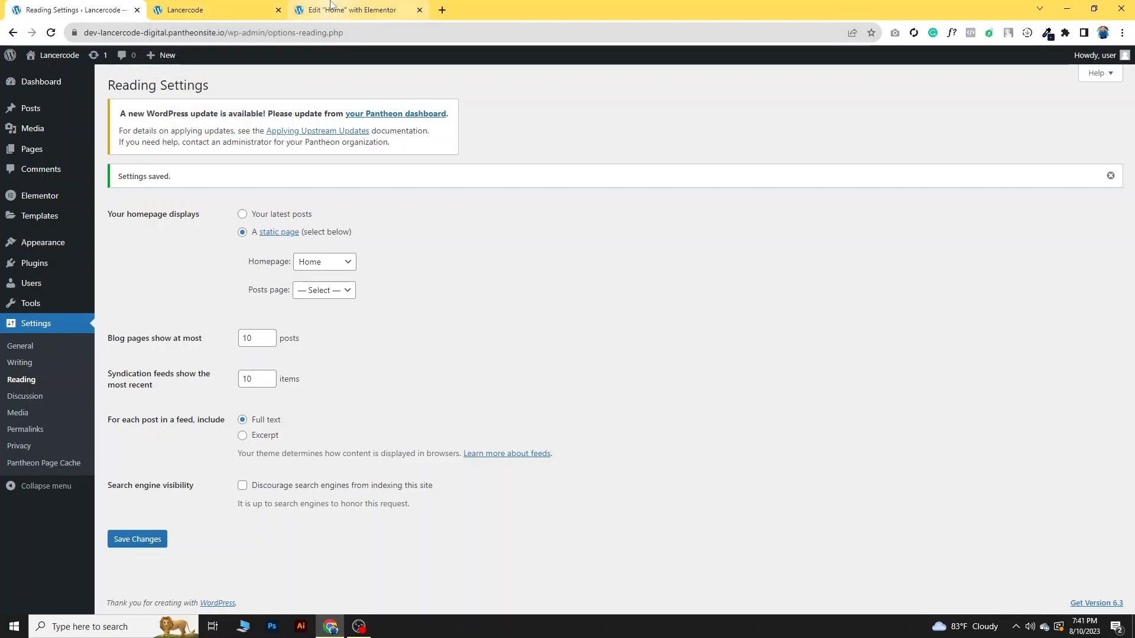
mouse_move(332, 4)
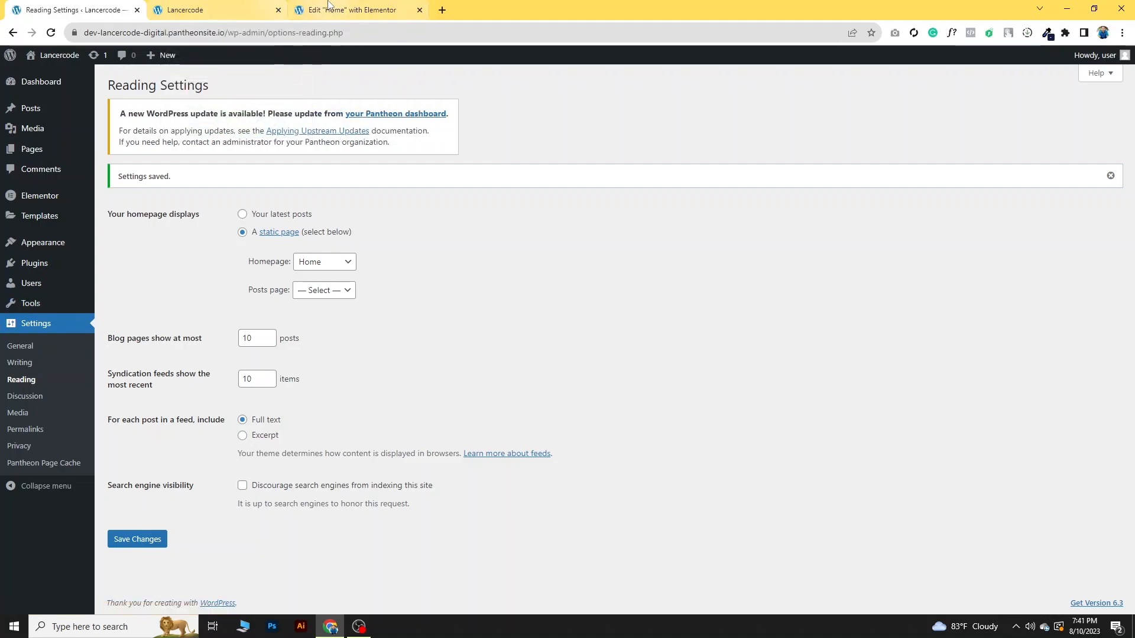
- From the installed plugins, start adding a new plugin and open the form for uploading a .zip file
mouse_move(37, 265)
left_click(151, 267)
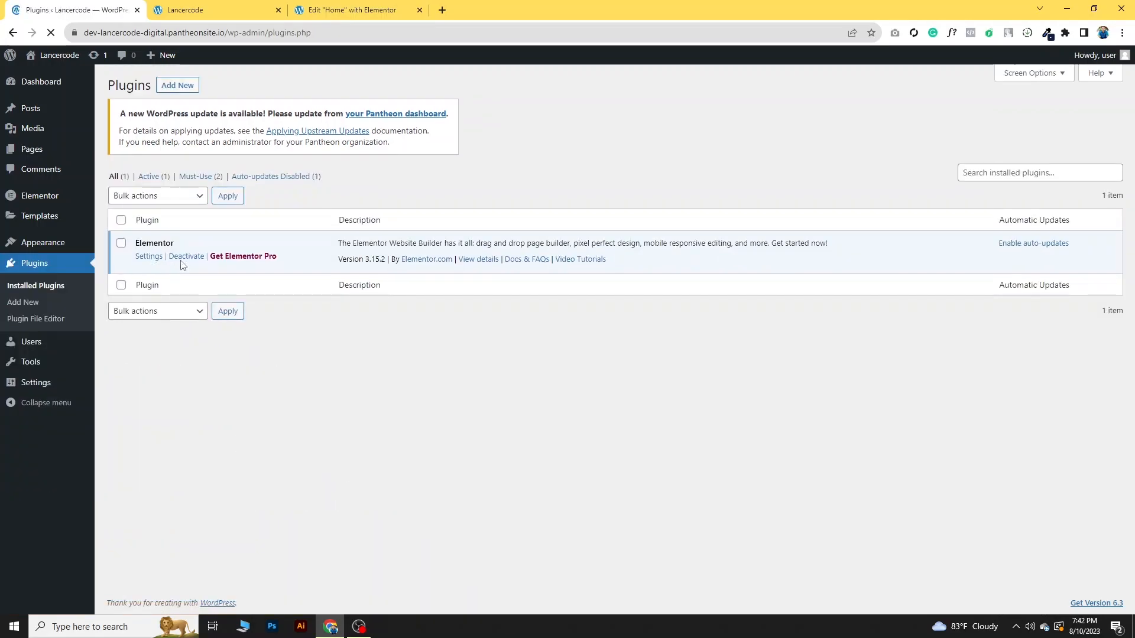
left_click(180, 86)
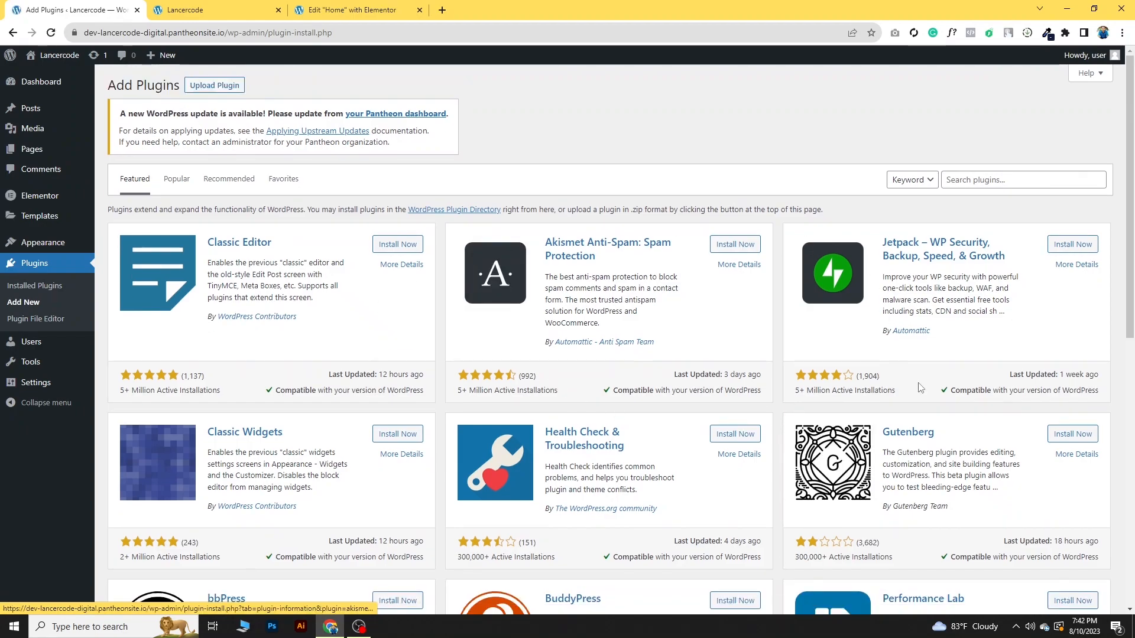
left_click(201, 87)
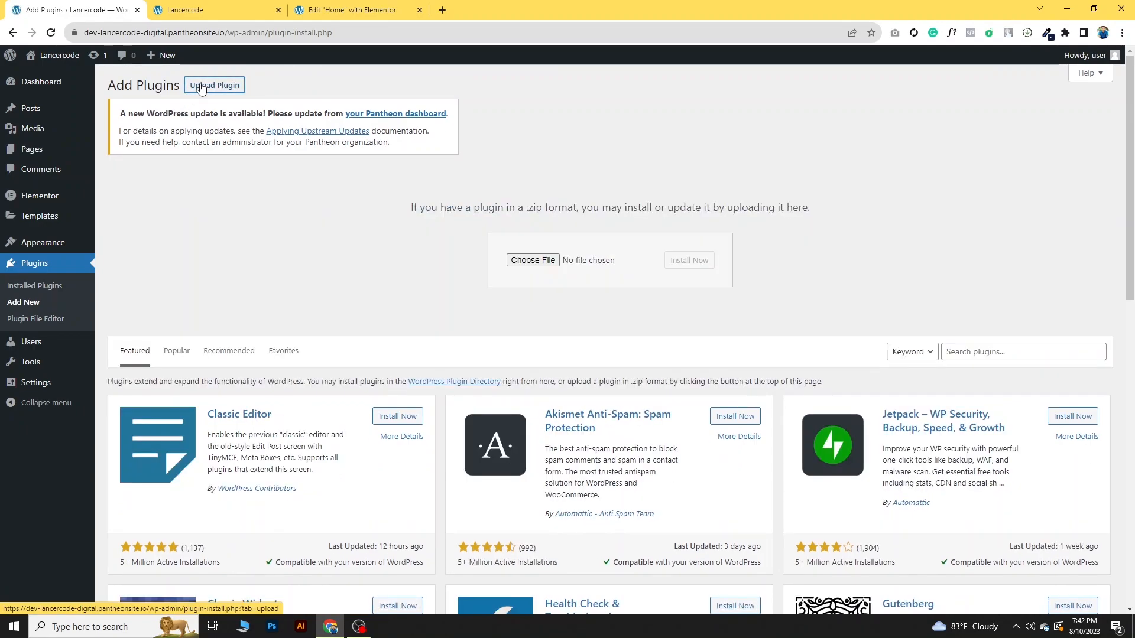
- Choose elementor-pro (1).zip from the Downloads folder, install it and activate the plugin
left_click(548, 264)
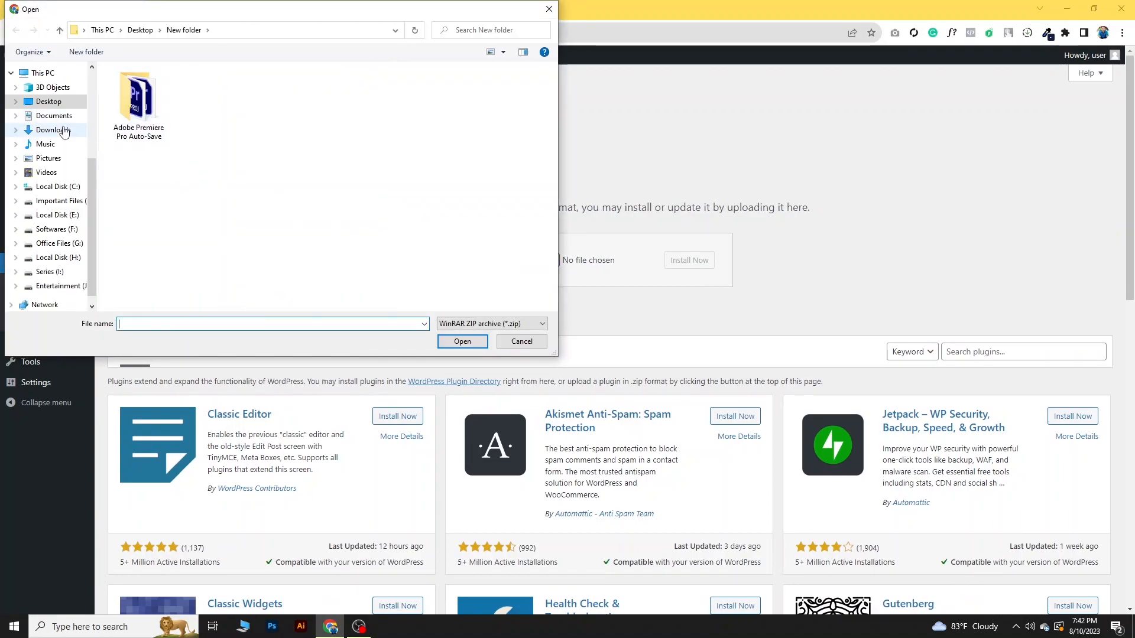
left_click(54, 130)
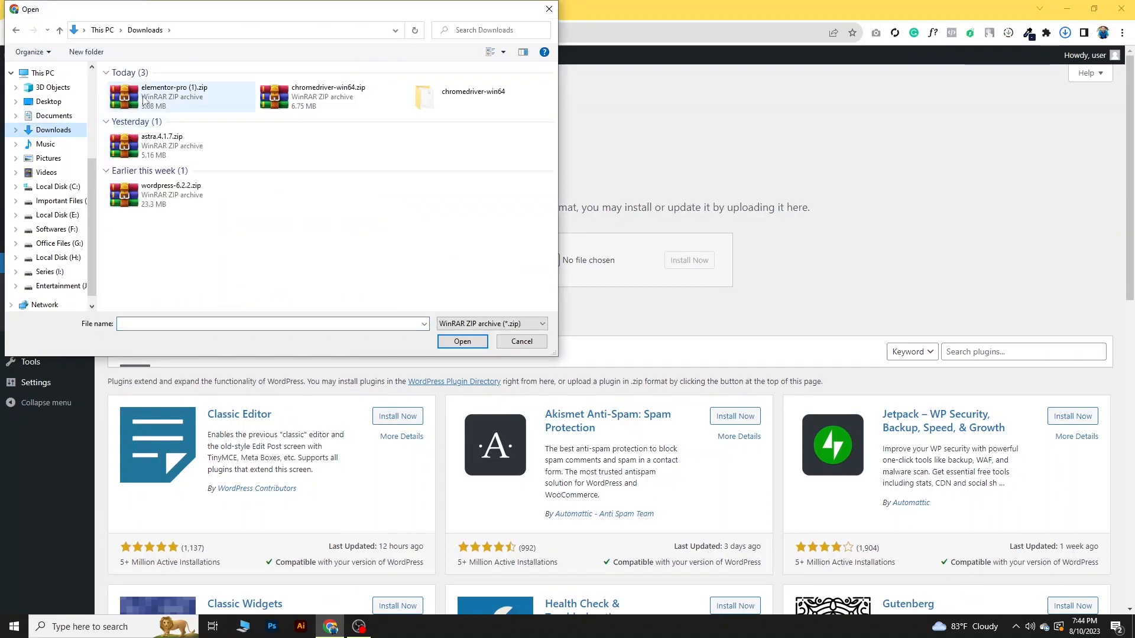
left_click(144, 101)
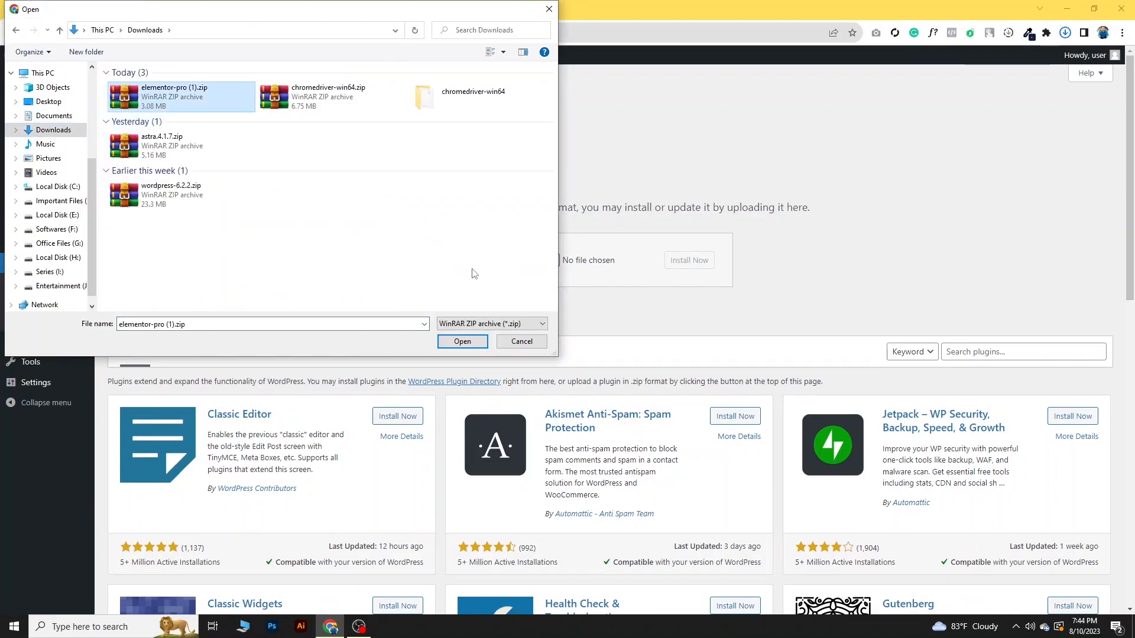
left_click(462, 342)
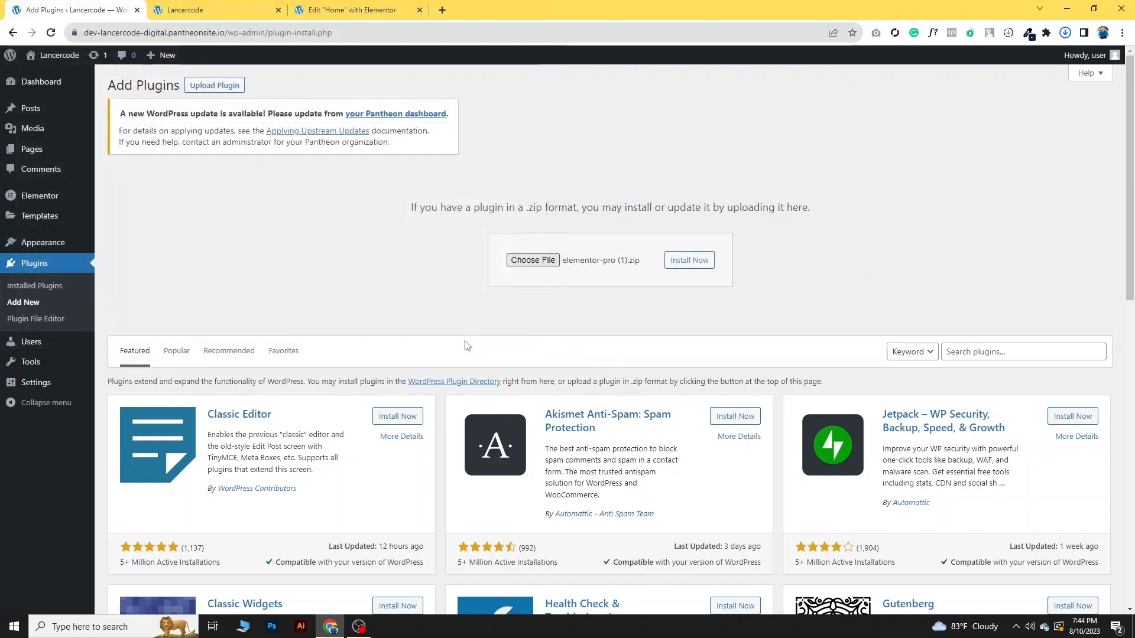
left_click(695, 263)
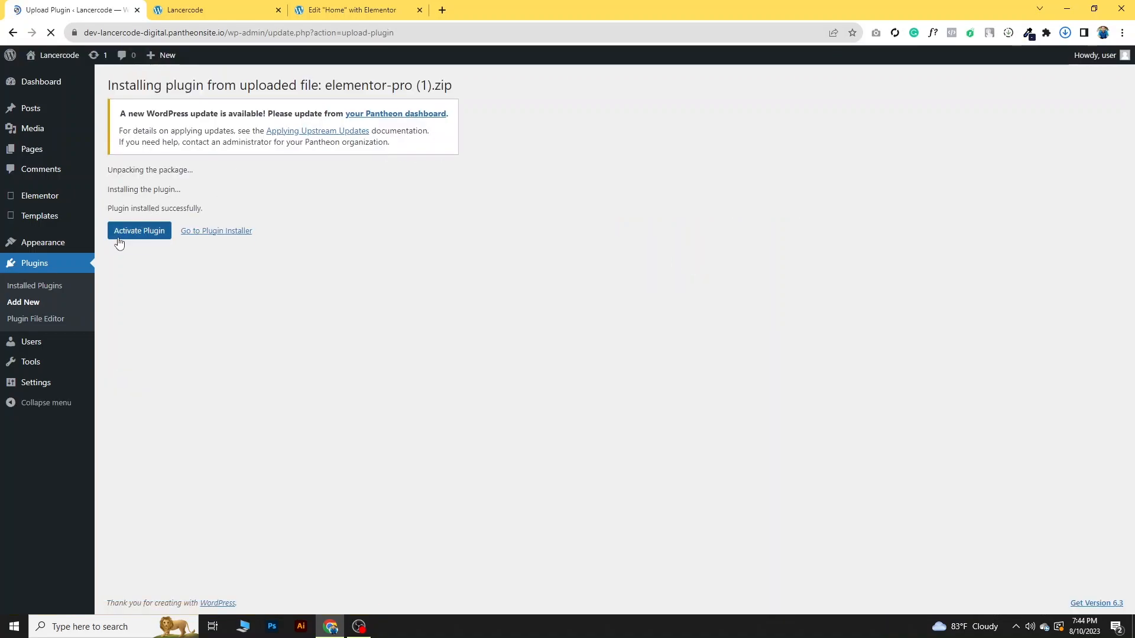
left_click(133, 236)
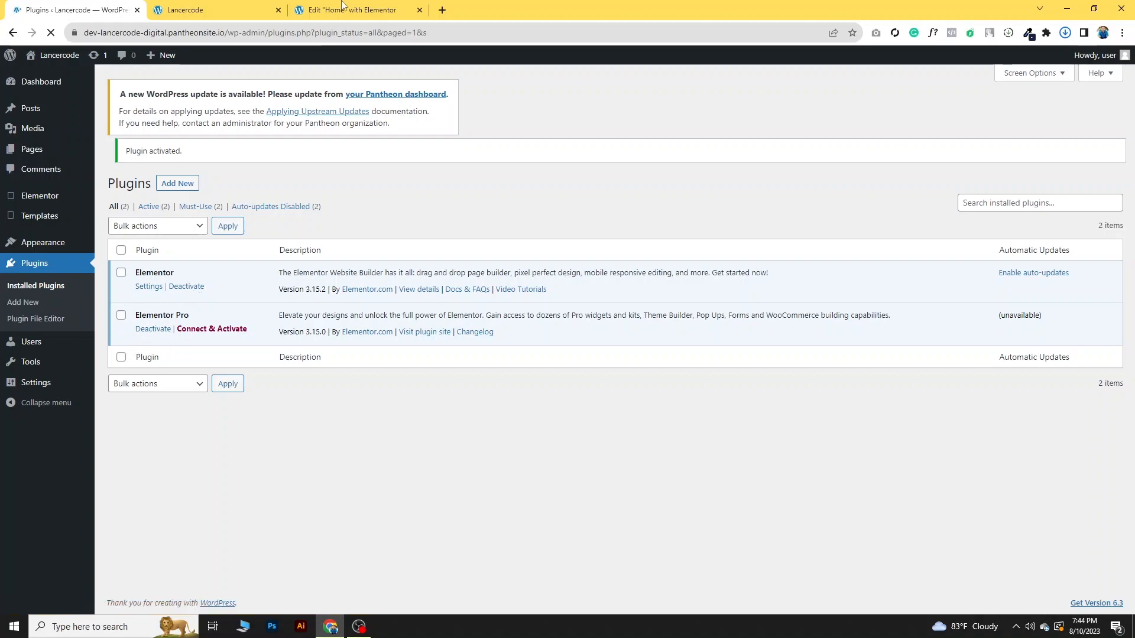
- Return to the Home page's Elementor editor and check whether the Pro widgets are still locked
left_click(357, 10)
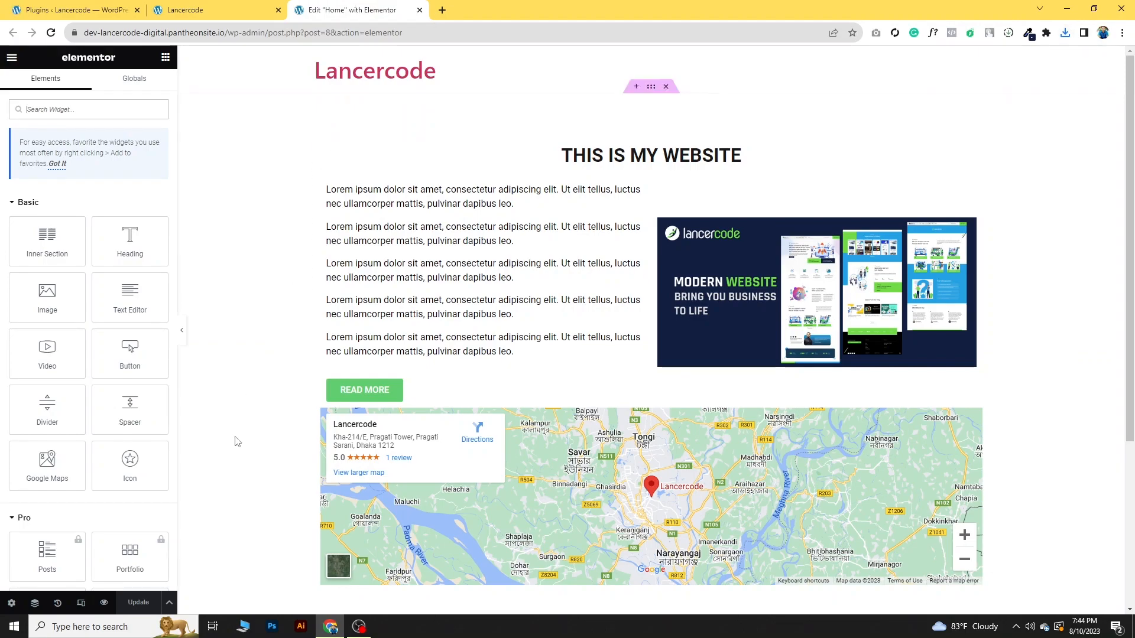
scroll(241, 427, "down", 3)
scroll(105, 353, "down", 4)
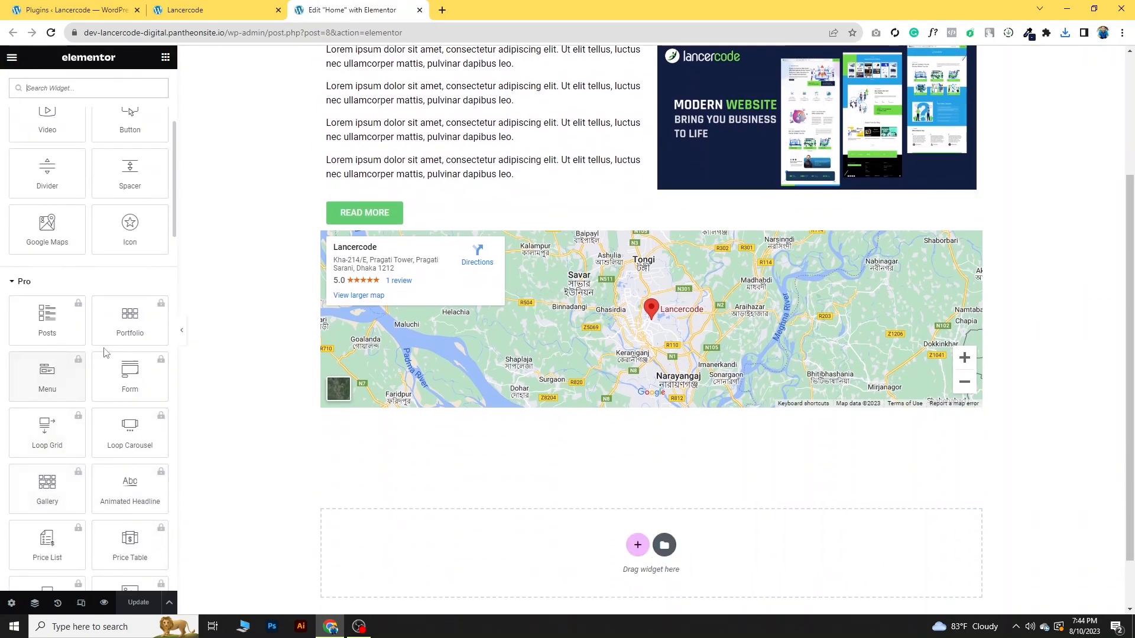
scroll(278, 400, "up", 3)
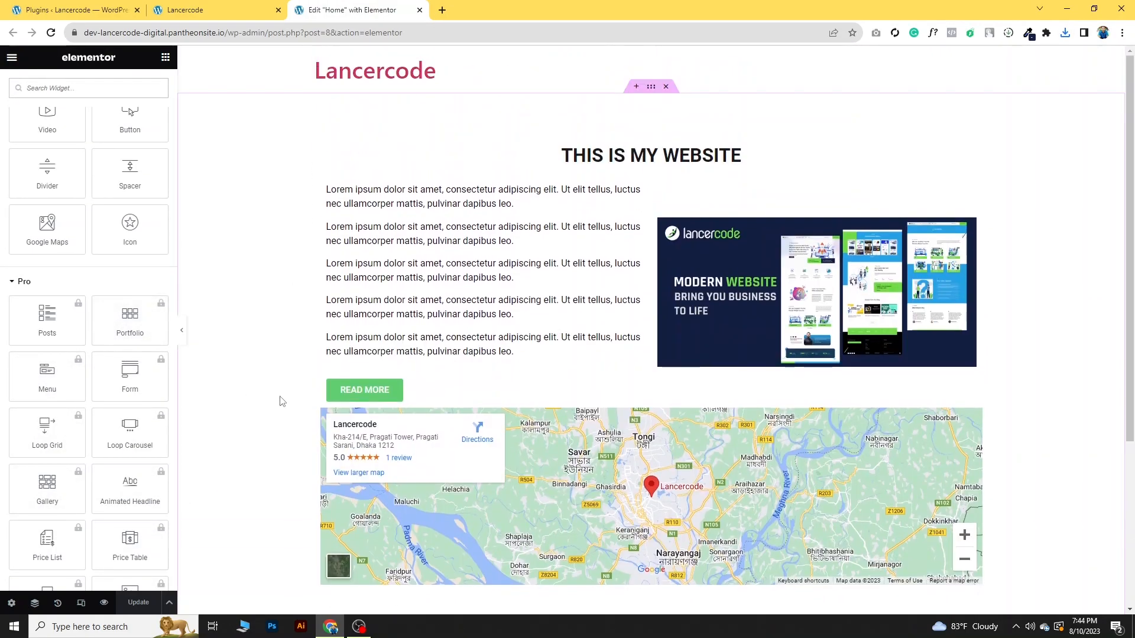
- Reload the Home page's Elementor editor and look through the Pro widgets in the widget list
left_click(51, 33)
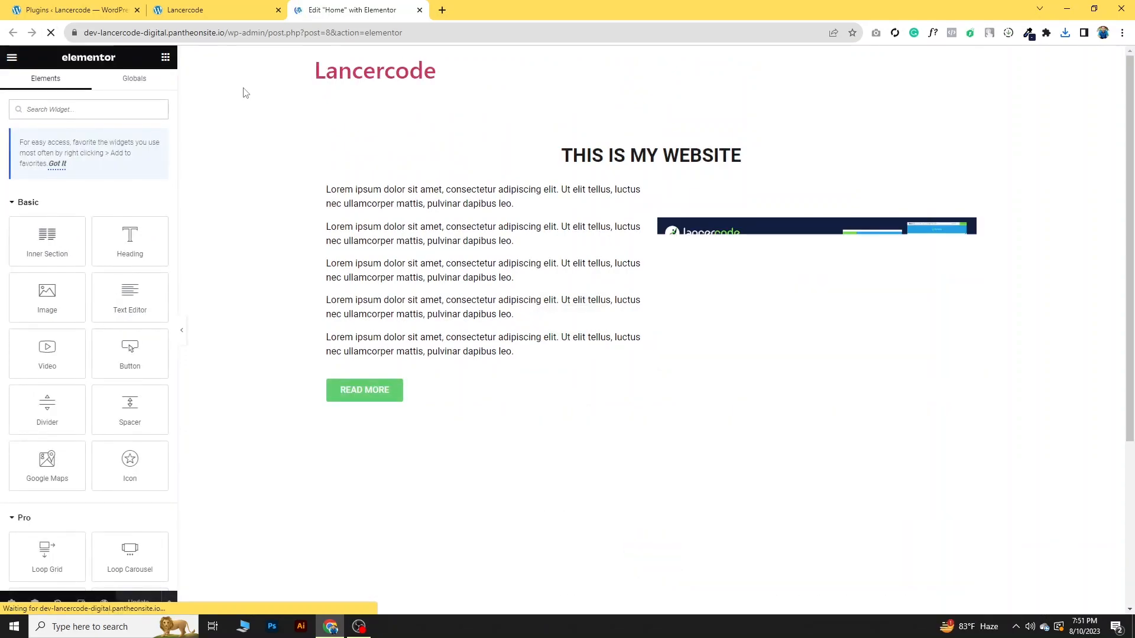
scroll(223, 208, "down", 4)
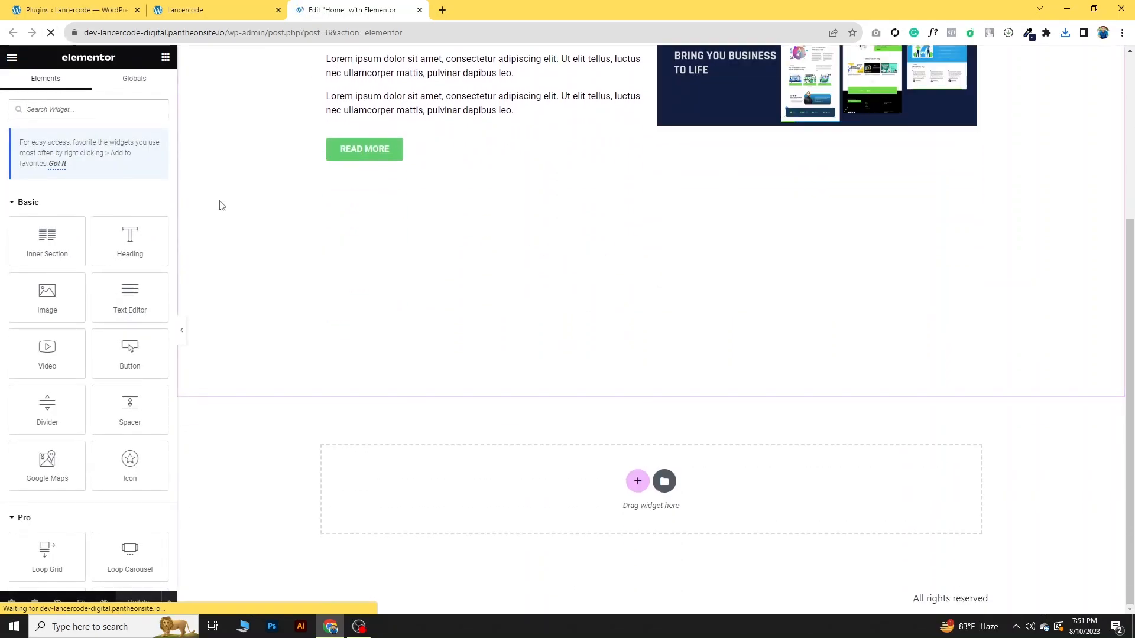
scroll(89, 390, "down", 2)
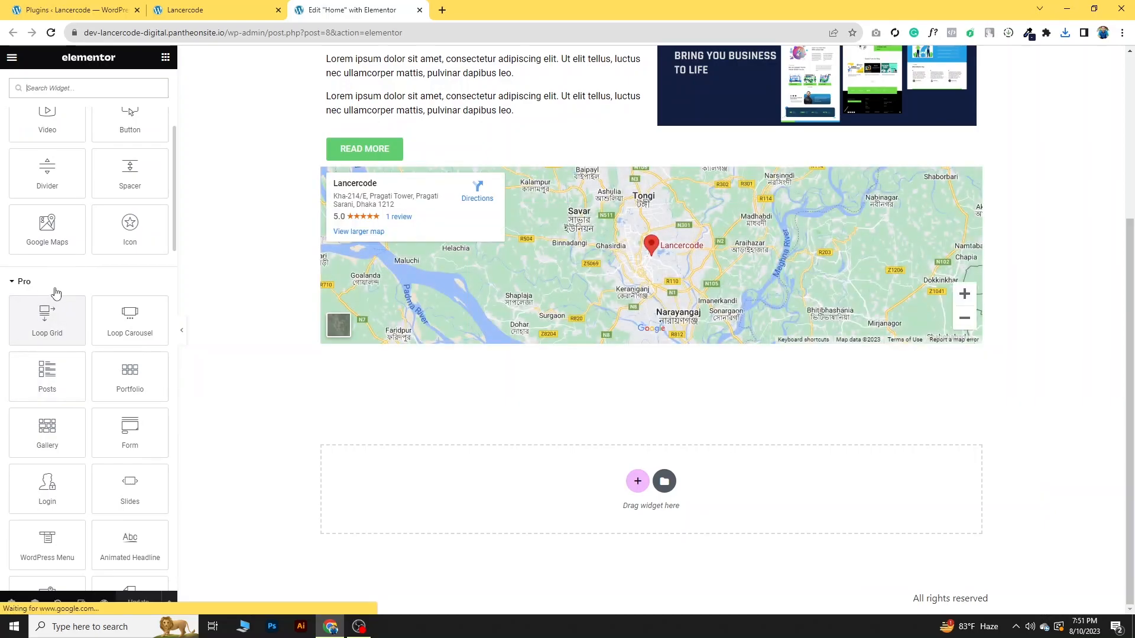
scroll(71, 301, "down", 2)
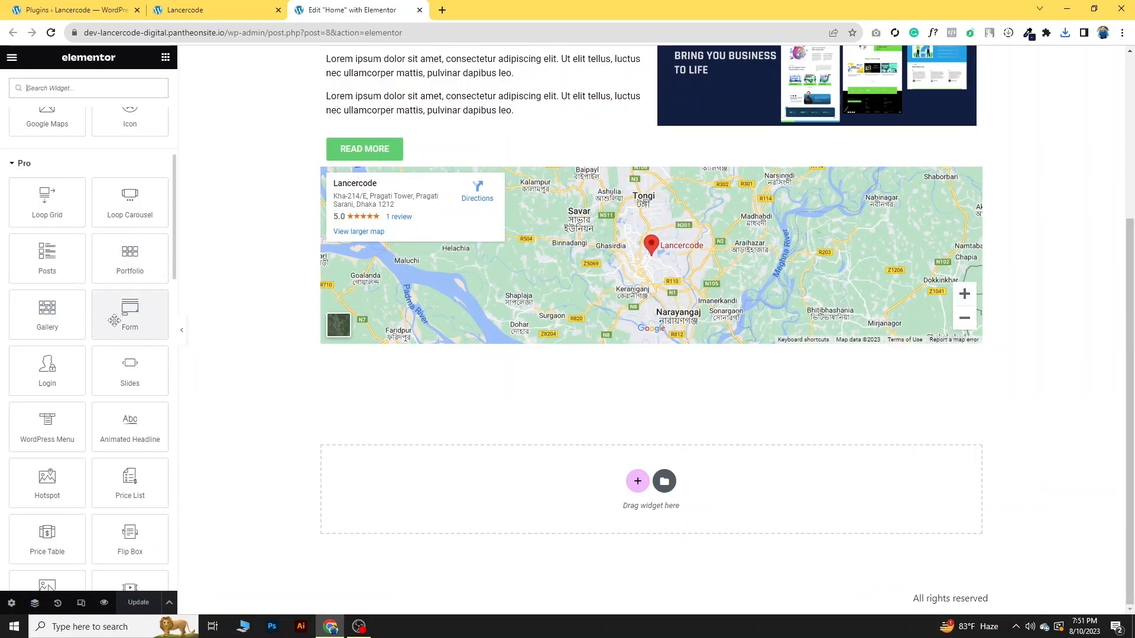
scroll(103, 394, "down", 2)
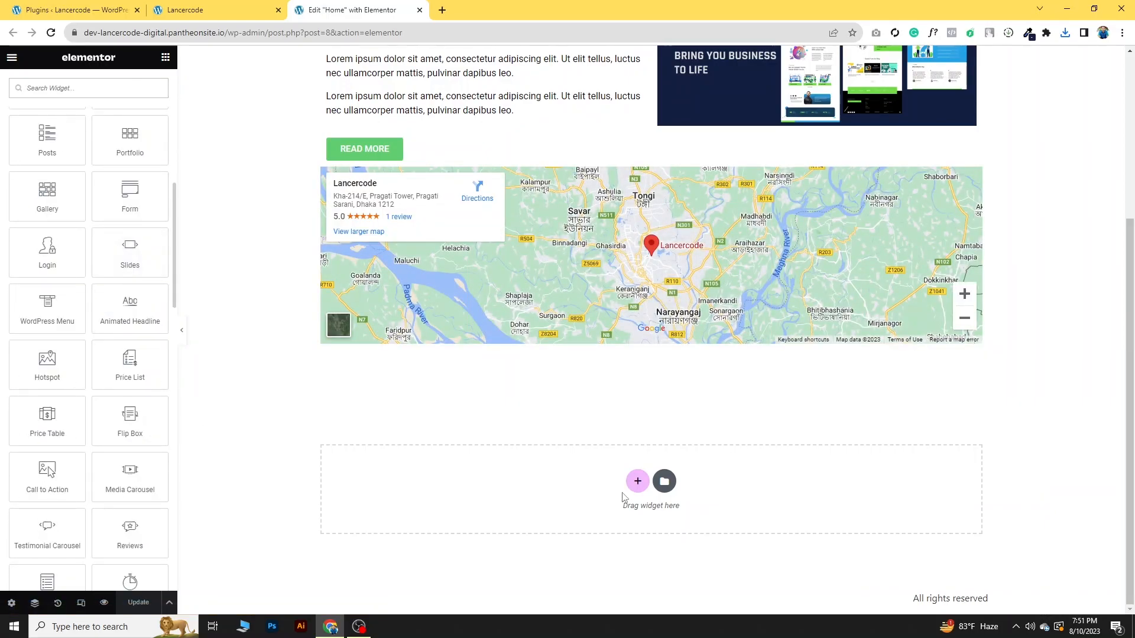
- Add a one-column section below the map and place a Media Carousel widget in it
left_click(637, 481)
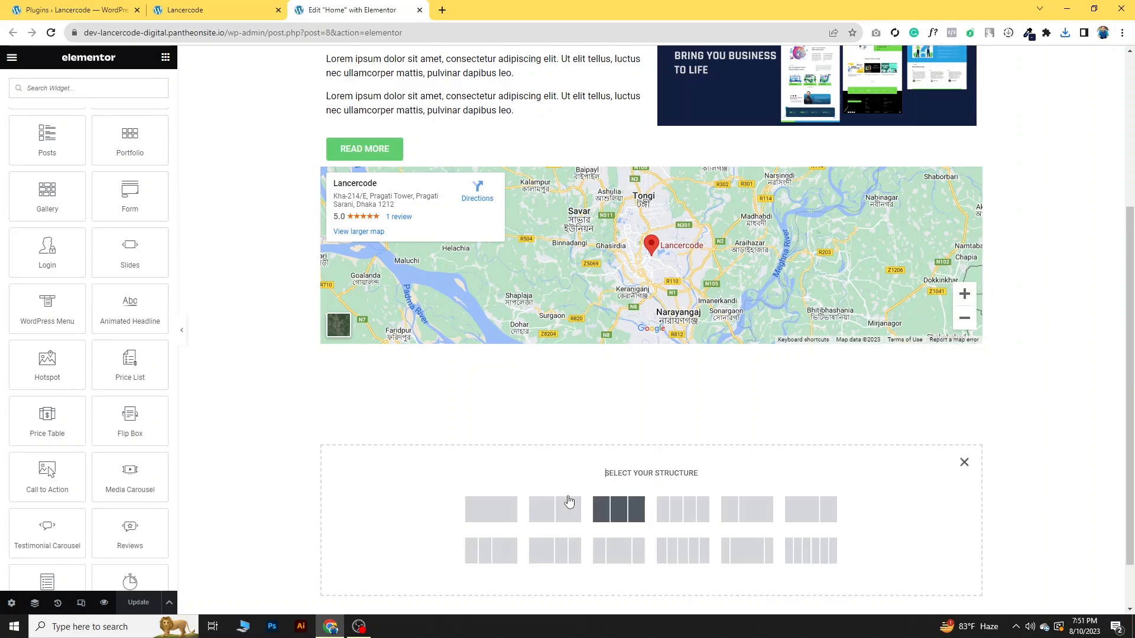
left_click(498, 507)
left_click(166, 57)
scroll(121, 364, "down", 5)
scroll(90, 407, "down", 2)
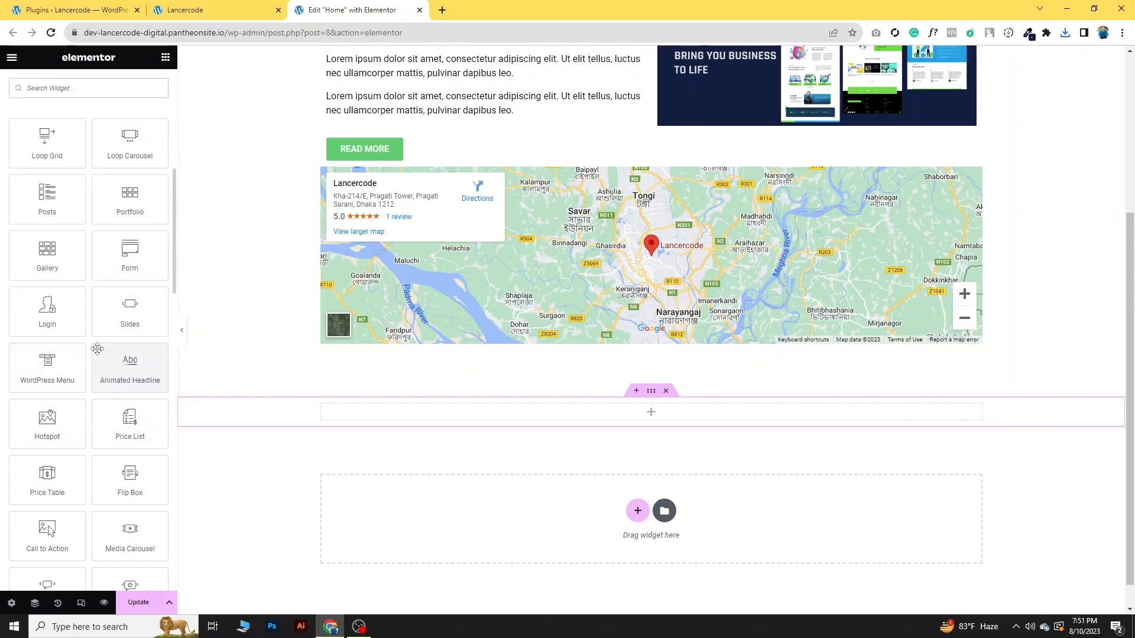
scroll(101, 399, "down", 2)
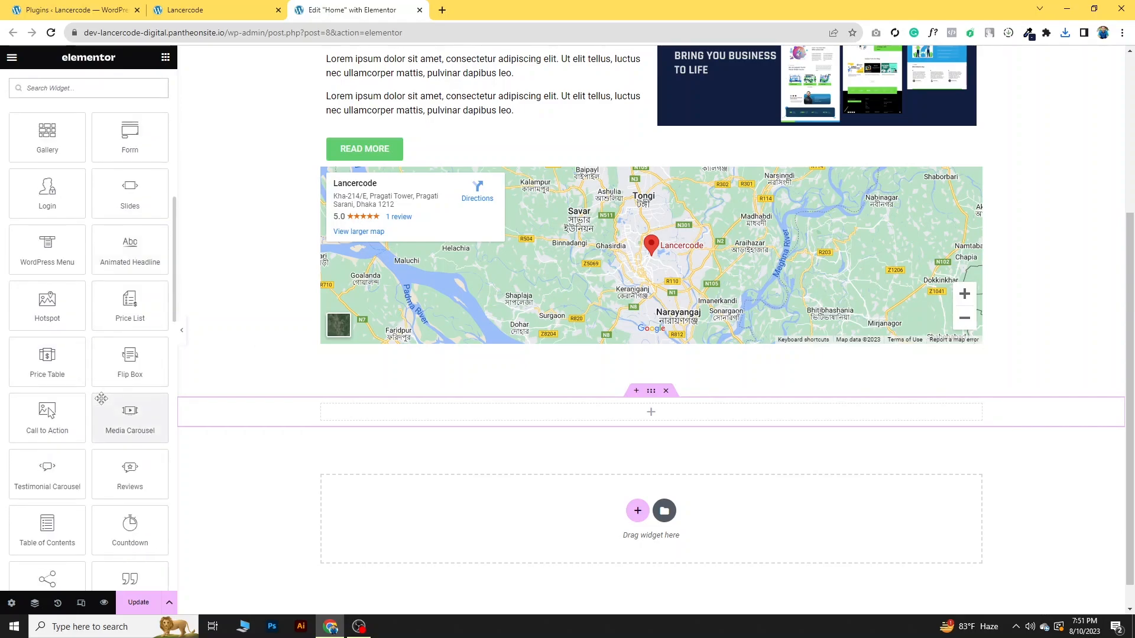
scroll(101, 399, "down", 2)
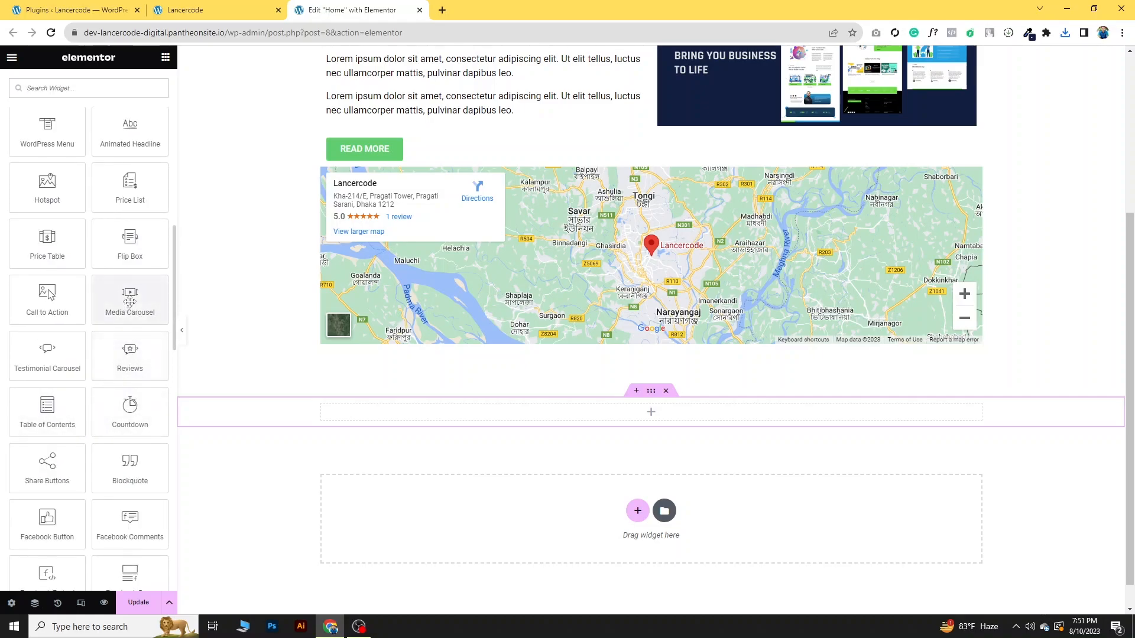
scroll(122, 316, "down", 1)
left_click_drag(127, 247, 595, 413)
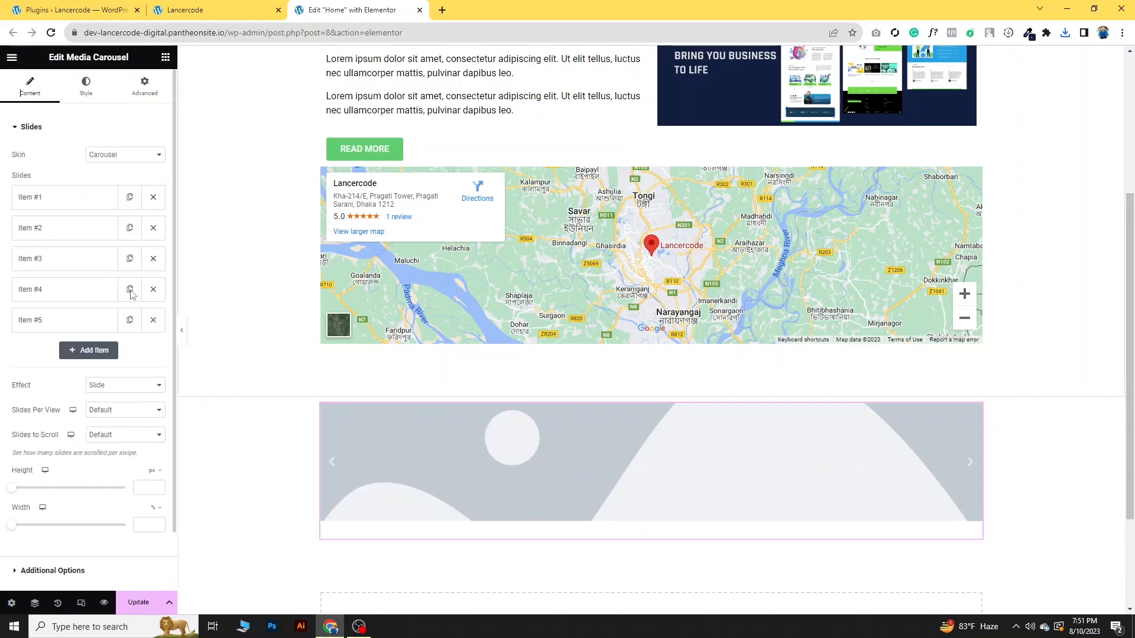
- Set the image of the media carousel's first slide to the Lancercode website banner
left_click(51, 199)
left_click(76, 294)
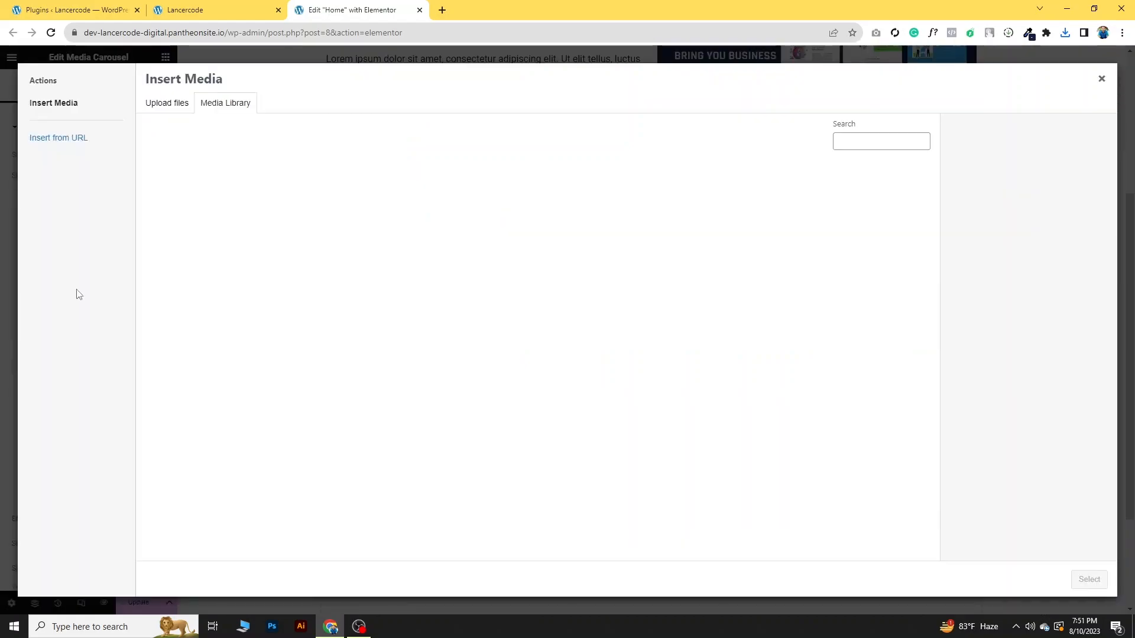
left_click(161, 105)
left_click(635, 312)
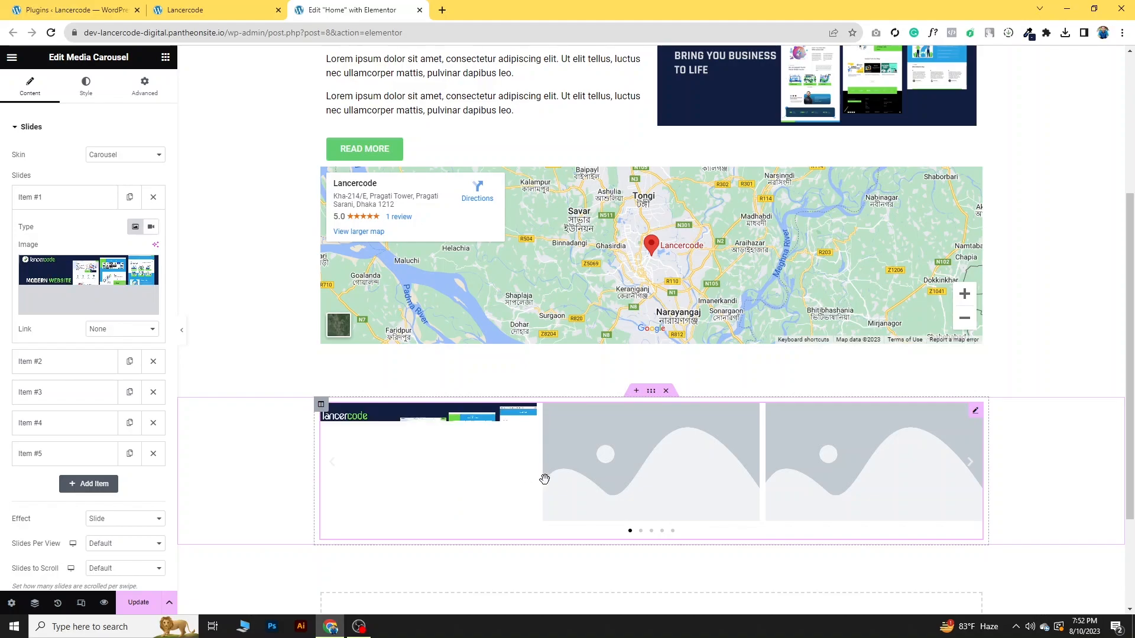
left_click(76, 201)
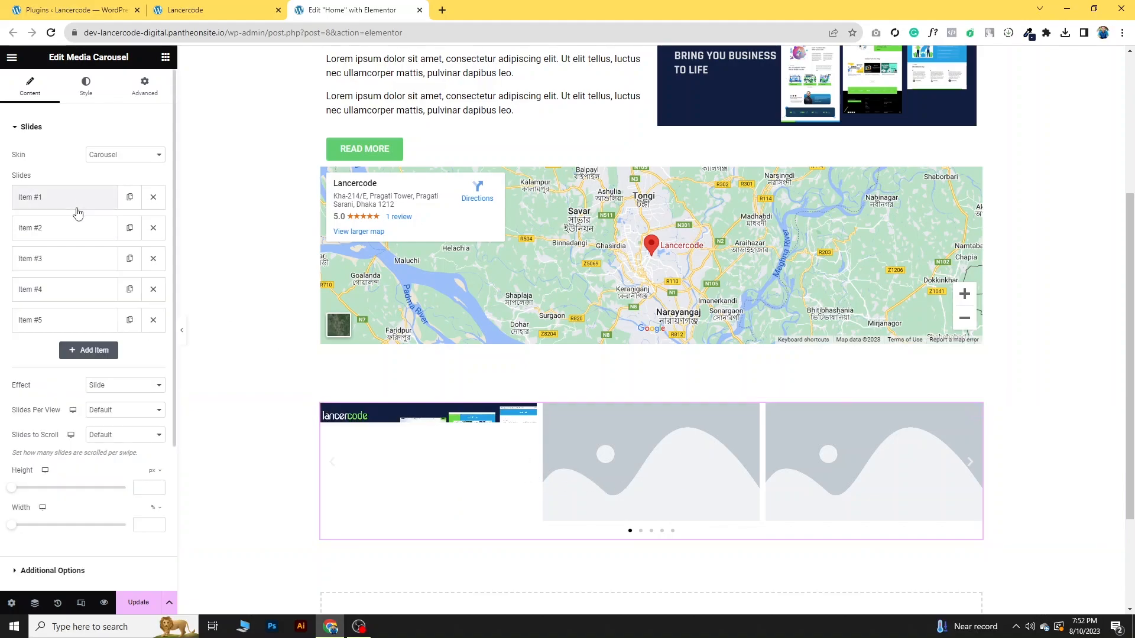
- Delete the carousel's placeholder slides and duplicate the banner slide to make three identical slides
left_click(152, 228)
left_click(154, 258)
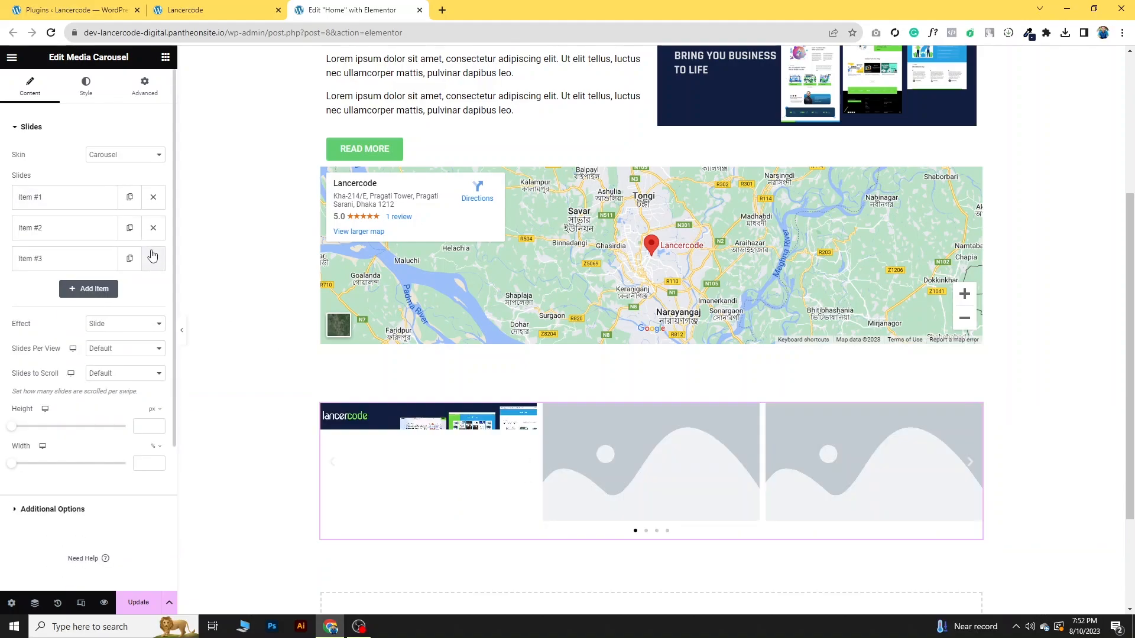
left_click(153, 258)
left_click(153, 228)
left_click(153, 198)
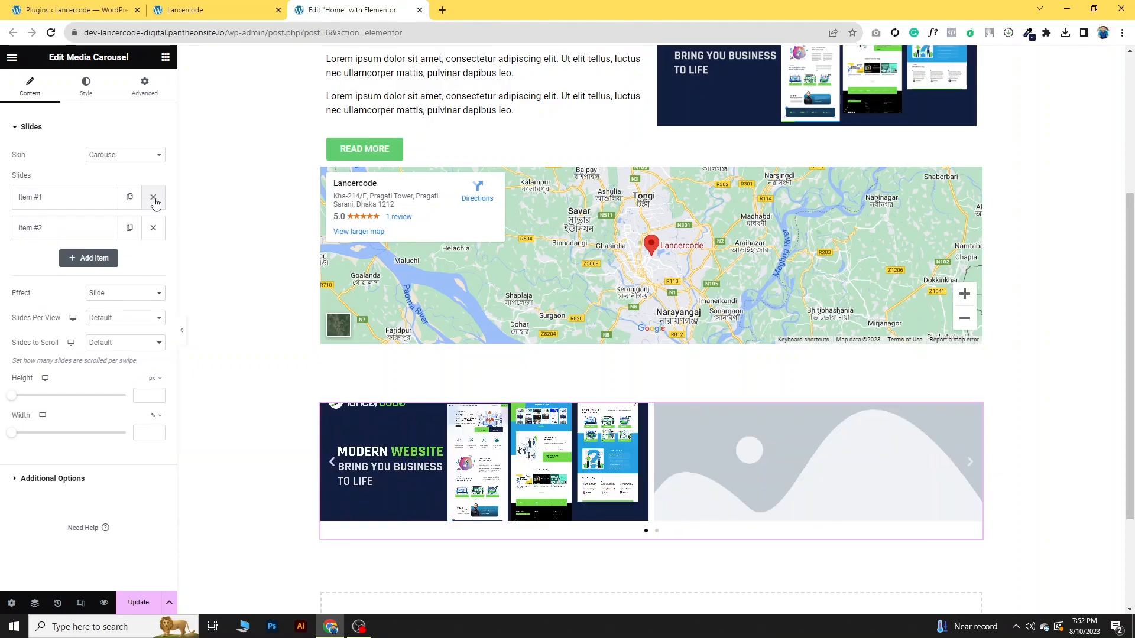
left_click(131, 200)
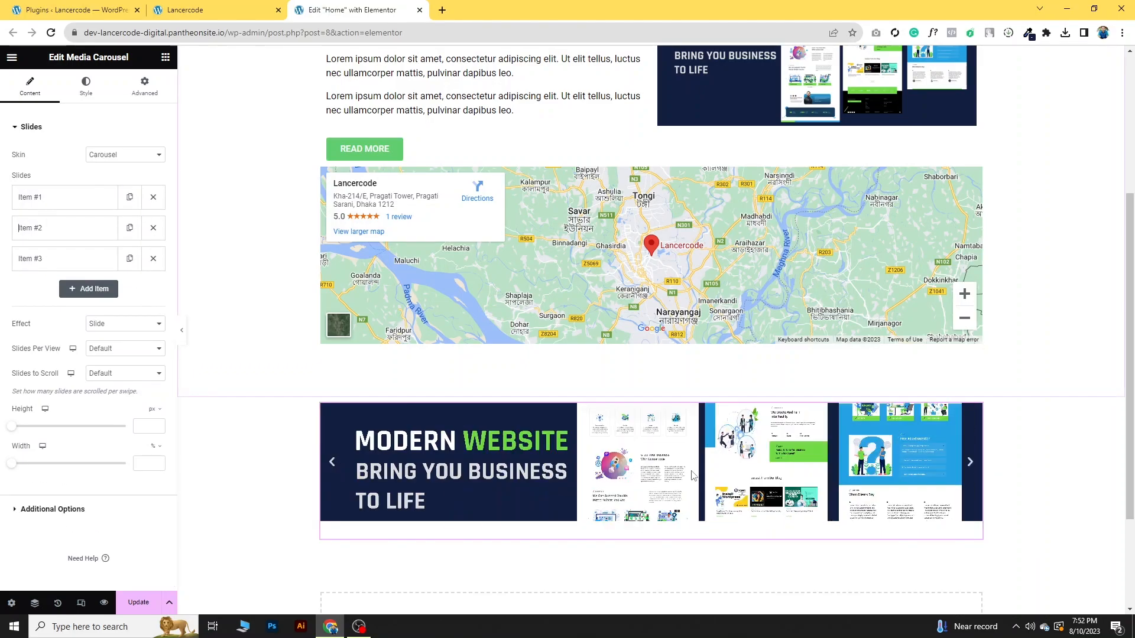
scroll(749, 468, "down", 3)
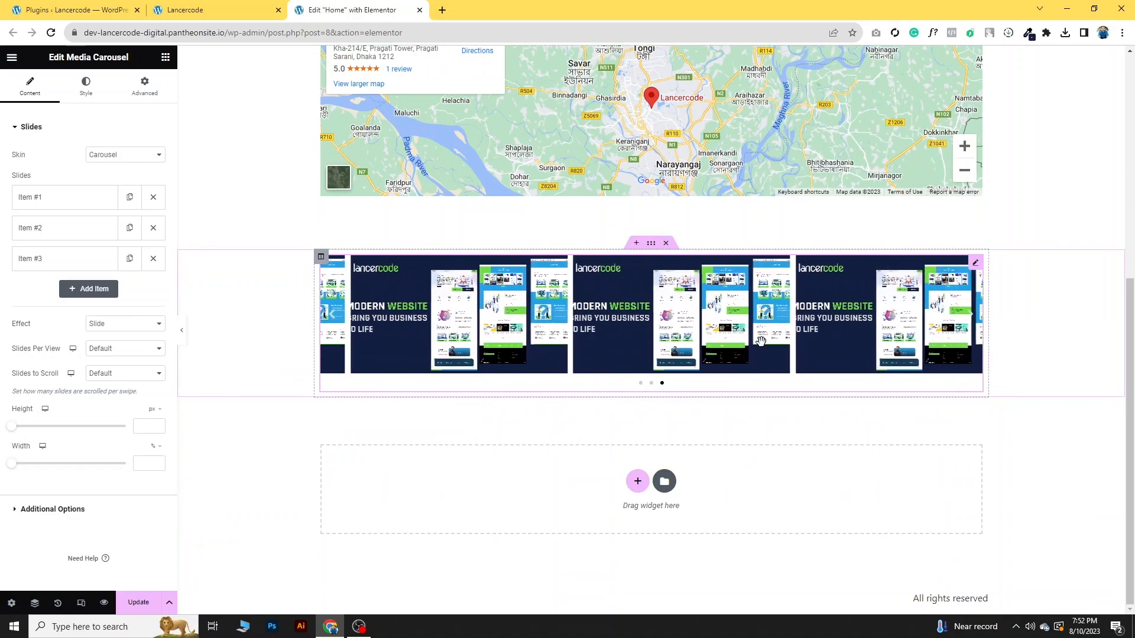
- Add a Form widget from the Pro widgets in the area below the media carousel
left_click(165, 57)
scroll(95, 412, "down", 3)
scroll(95, 412, "down", 6)
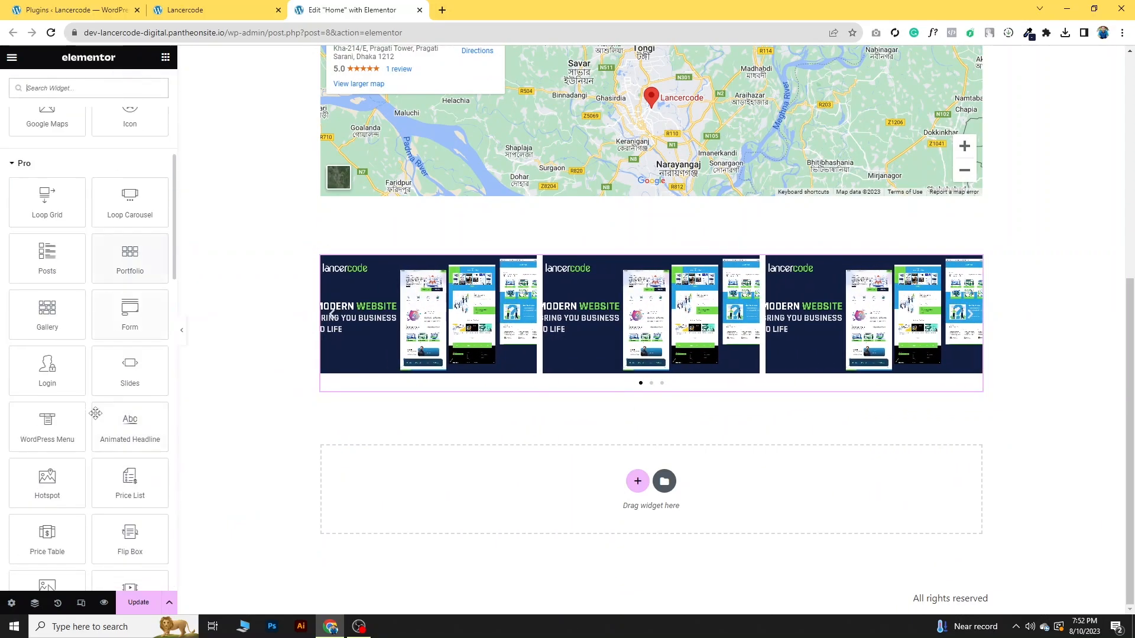
left_click_drag(130, 137, 641, 486)
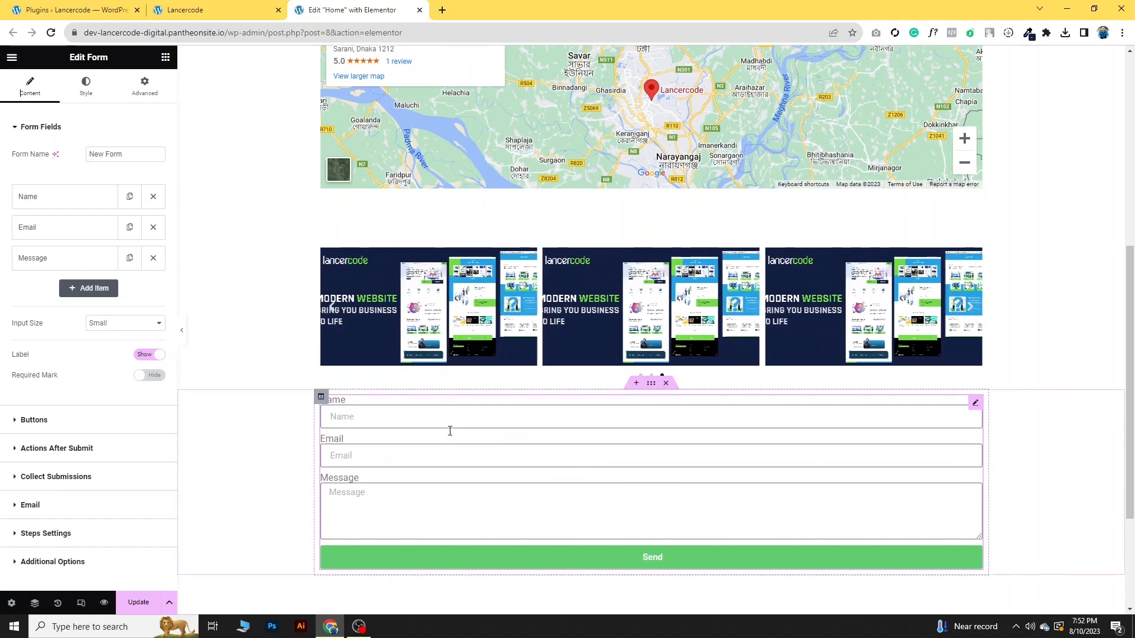
- Preview the carousel and form with the editor panel hidden, and restore the panel
scroll(496, 391, "down", 2)
left_click(181, 330)
left_click(342, 497)
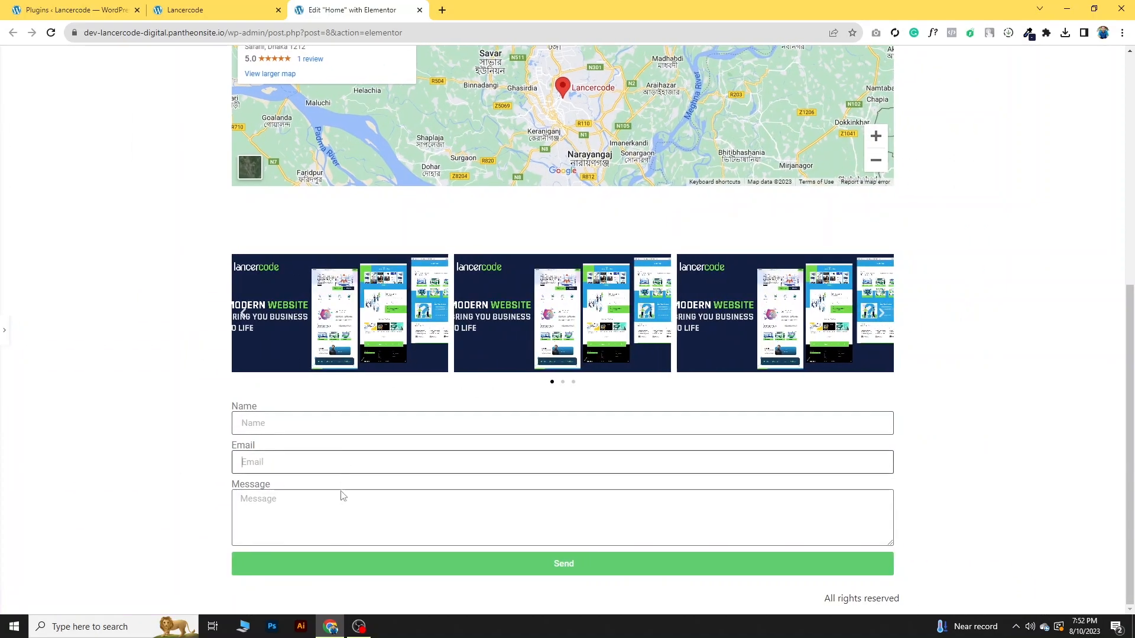
left_click(7, 332)
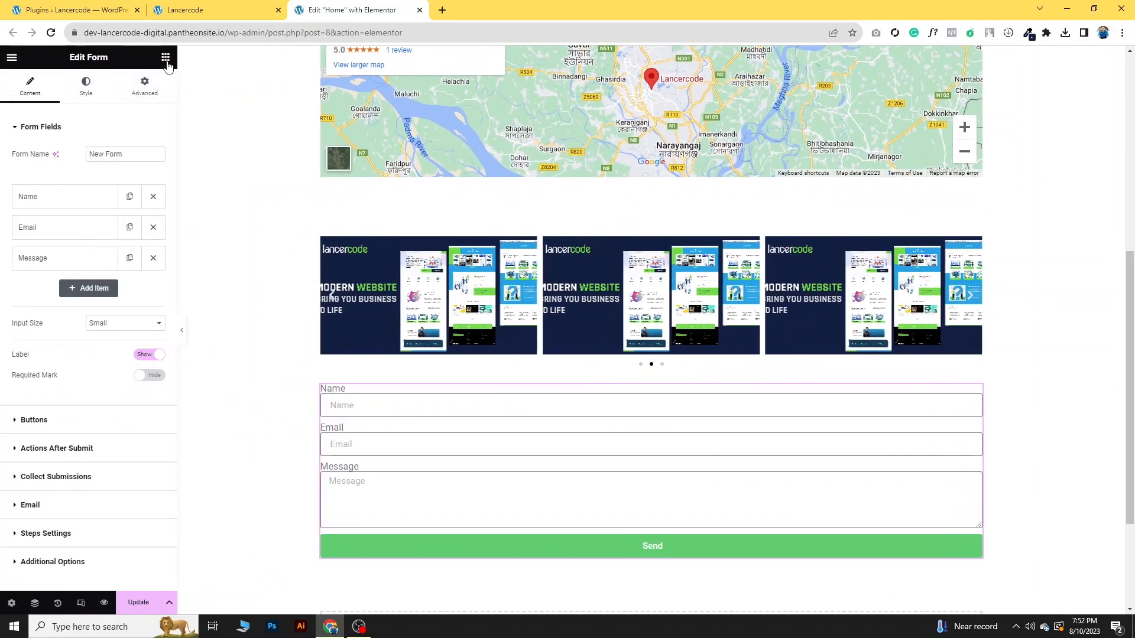
- Look through the remaining Pro and General widgets and review the Home page up to its heading
left_click(165, 58)
scroll(130, 378, "down", 10)
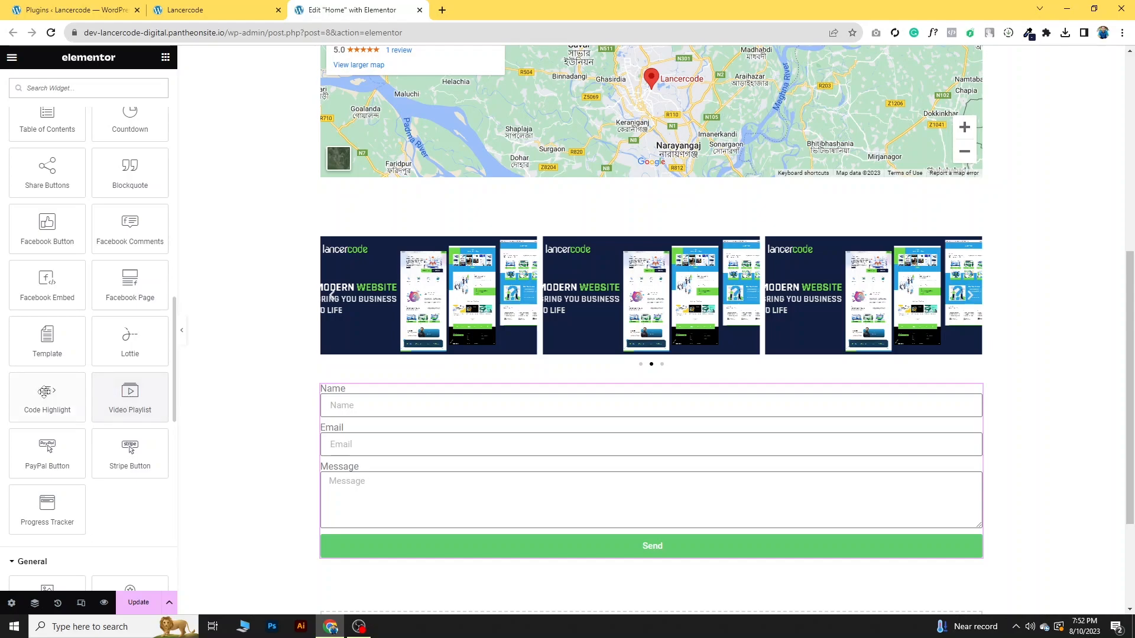
scroll(59, 449, "down", 8)
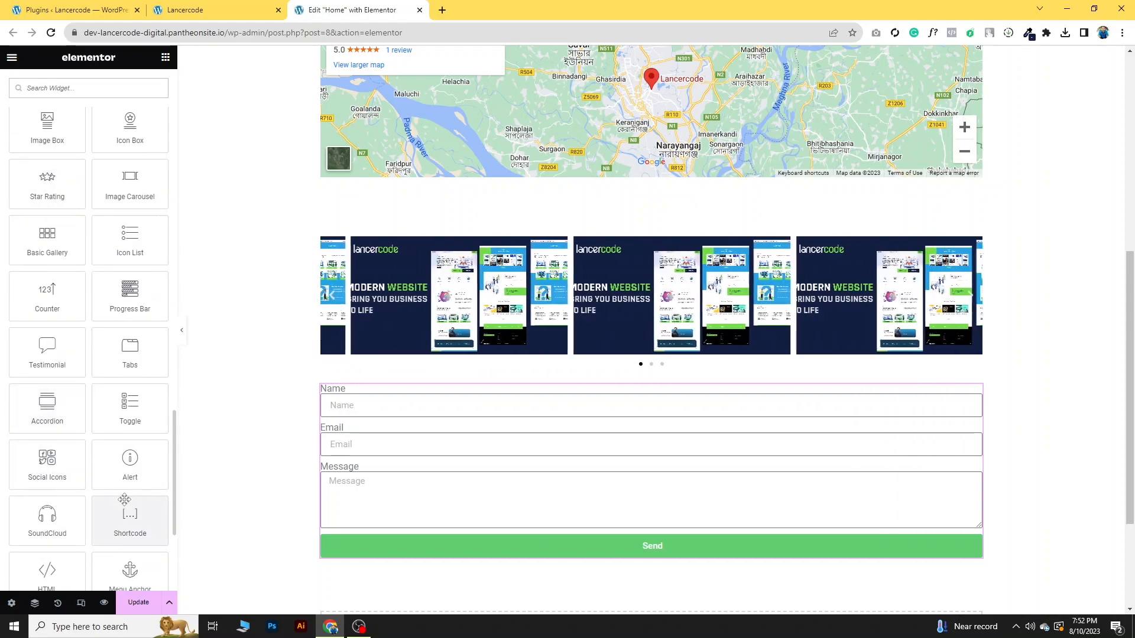
scroll(124, 499, "up", 10)
scroll(126, 504, "up", 10)
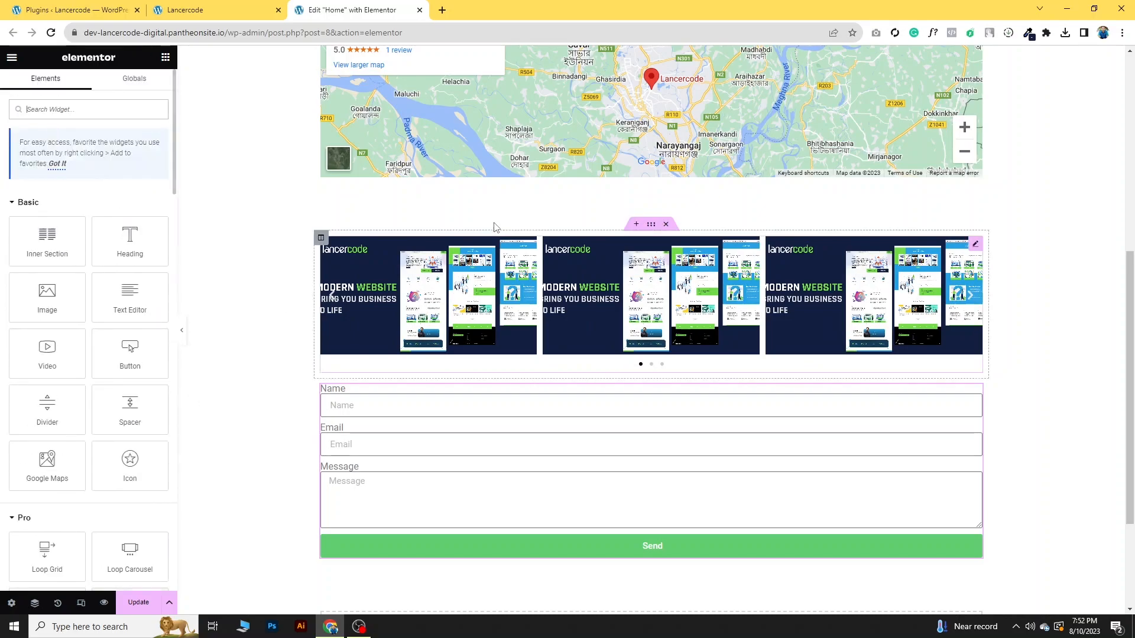
scroll(426, 242, "up", 7)
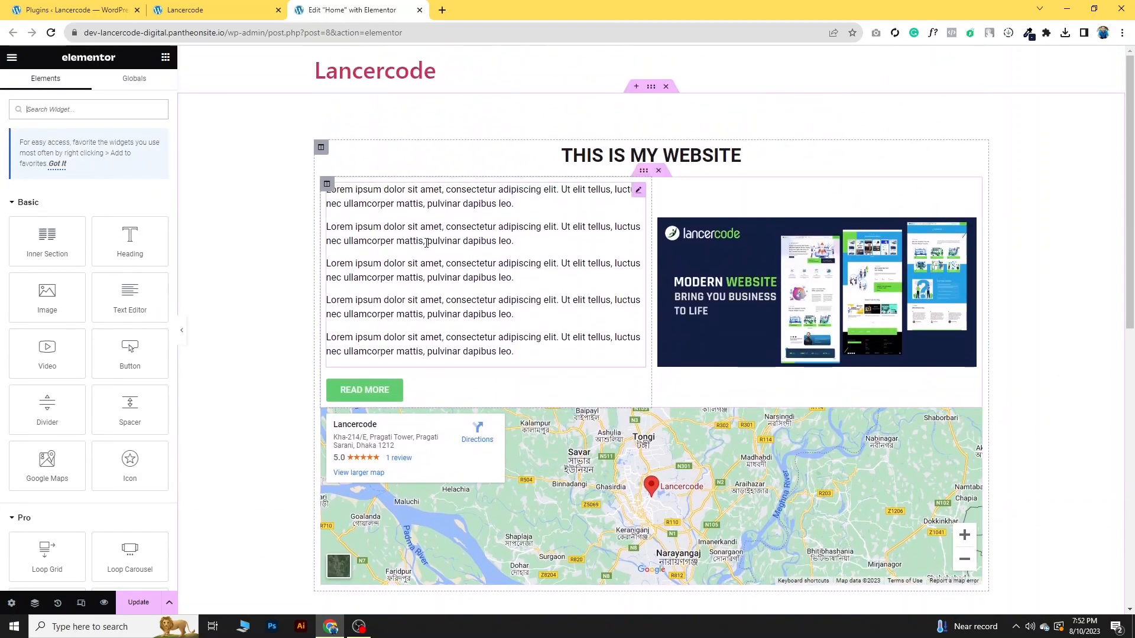
- Return to the installed plugins page in the WordPress dashboard
left_click(210, 7)
left_click(71, 7)
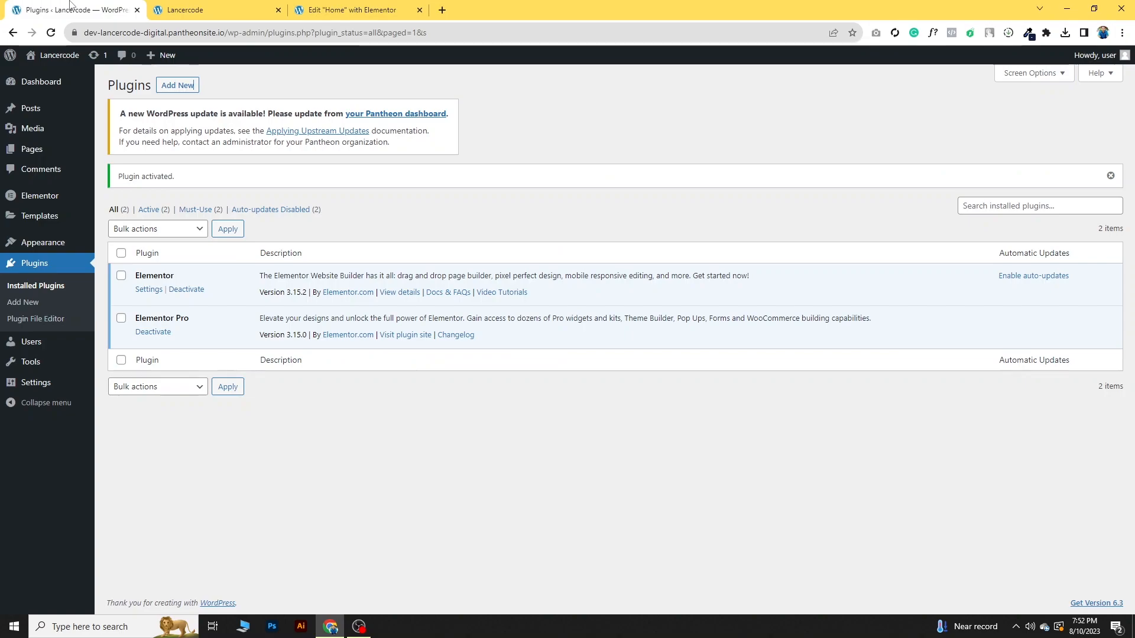